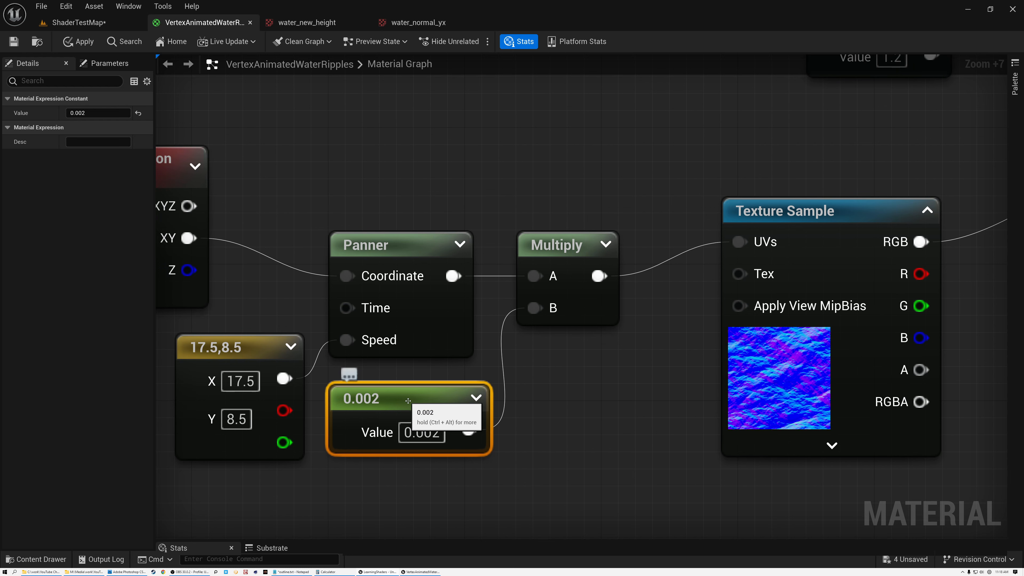
Inspect the rippling water surface in the ShaderTestMap level and return to the VertexAnimatedWaterRipples material.
scroll(543, 328, "down", 3)
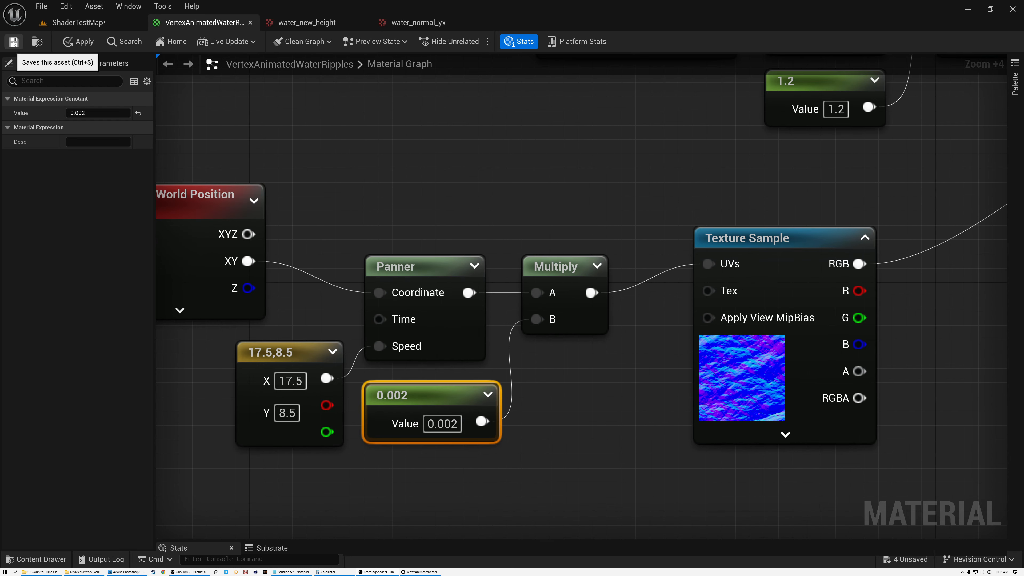
left_click(79, 22)
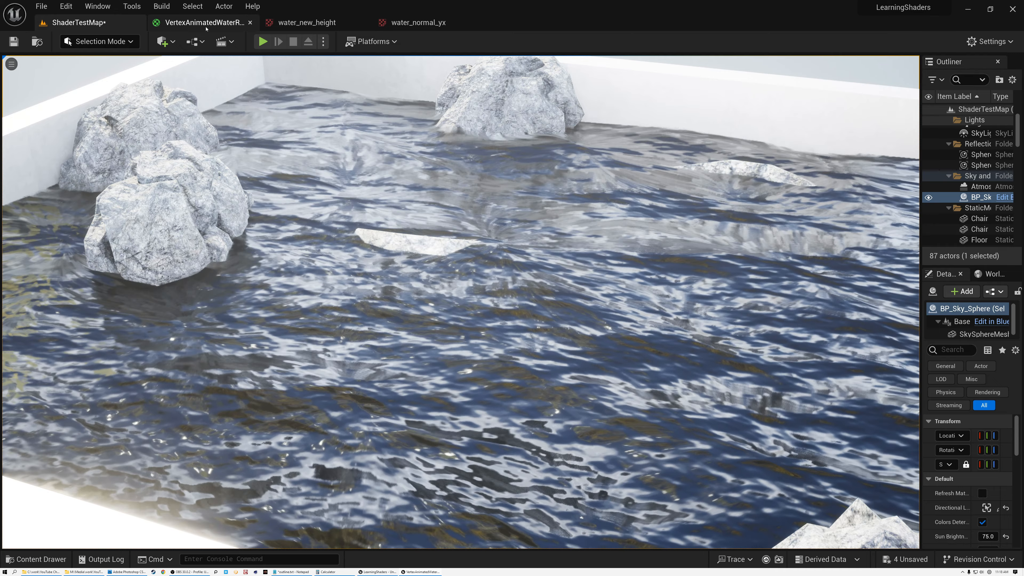
left_click(205, 22)
Add a FlattenNormal node fed by the RGB output of the water normal Texture Sample.
right_click_drag(573, 376, 389, 294)
left_click_drag(552, 247, 615, 285)
type("flatt")
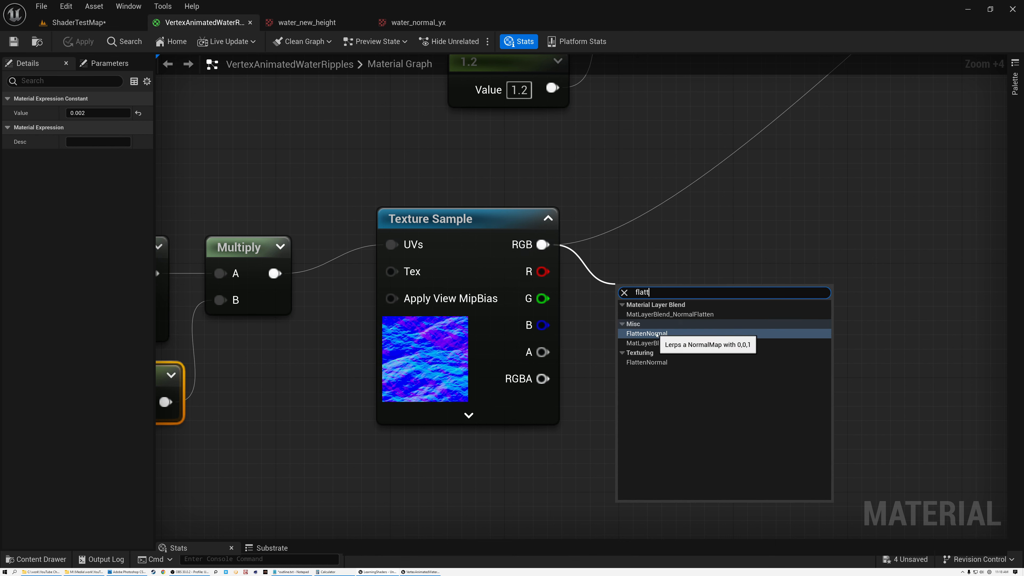
left_click(657, 334)
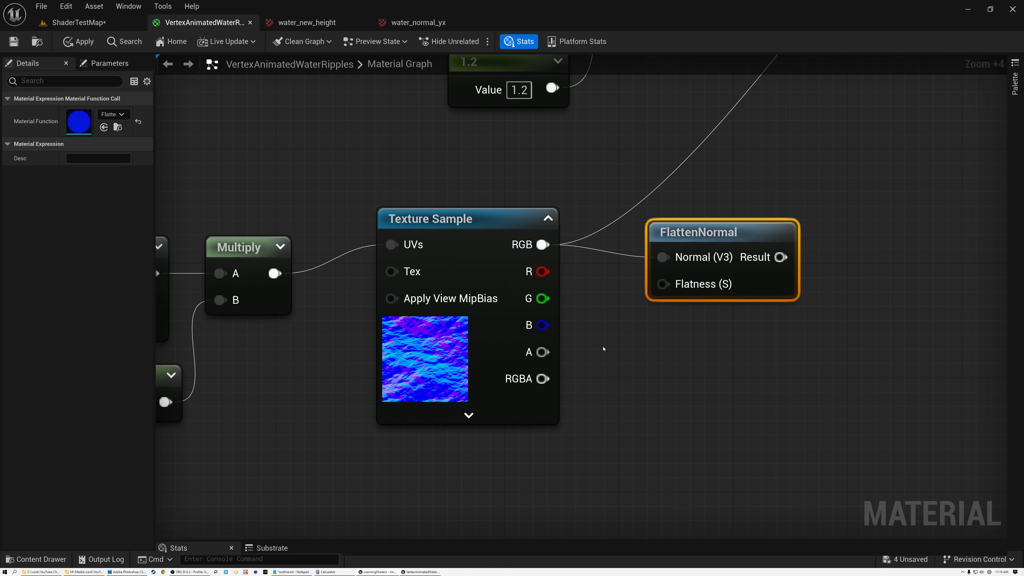
Feed a new 0.7 constant into FlattenNormal's Flatness and connect its Result to the material's Normal input.
key("1")
left_click(603, 347)
left_click_drag(651, 352, 638, 342)
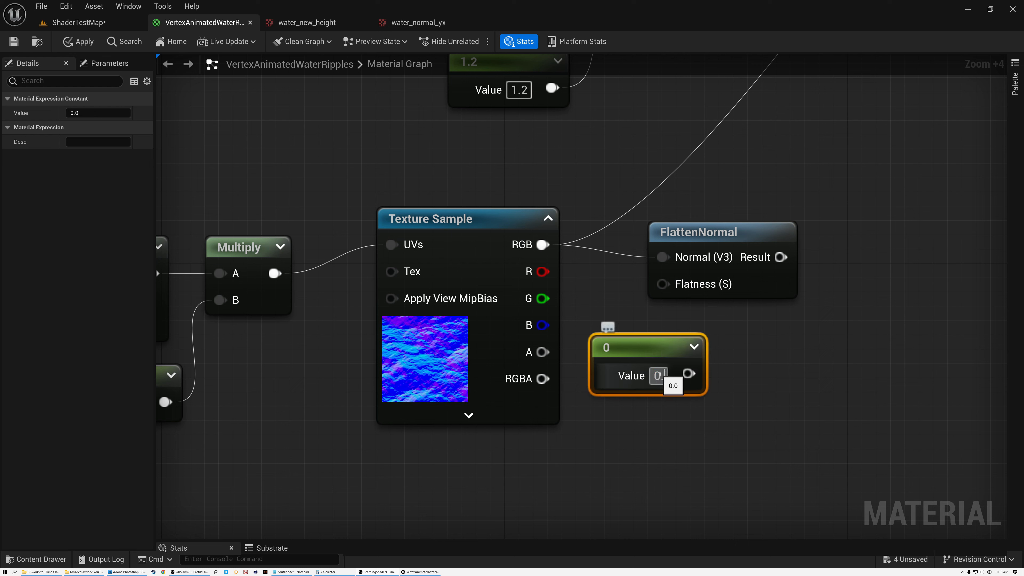
key("Return")
left_click_drag(695, 373, 665, 286)
scroll(629, 292, "down", 4)
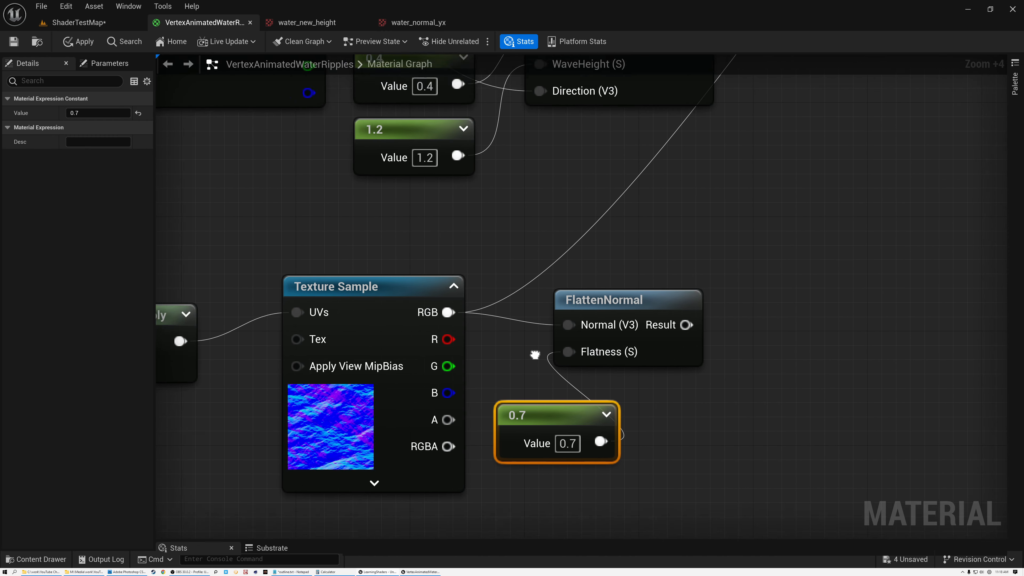
right_click_drag(566, 339, 502, 414)
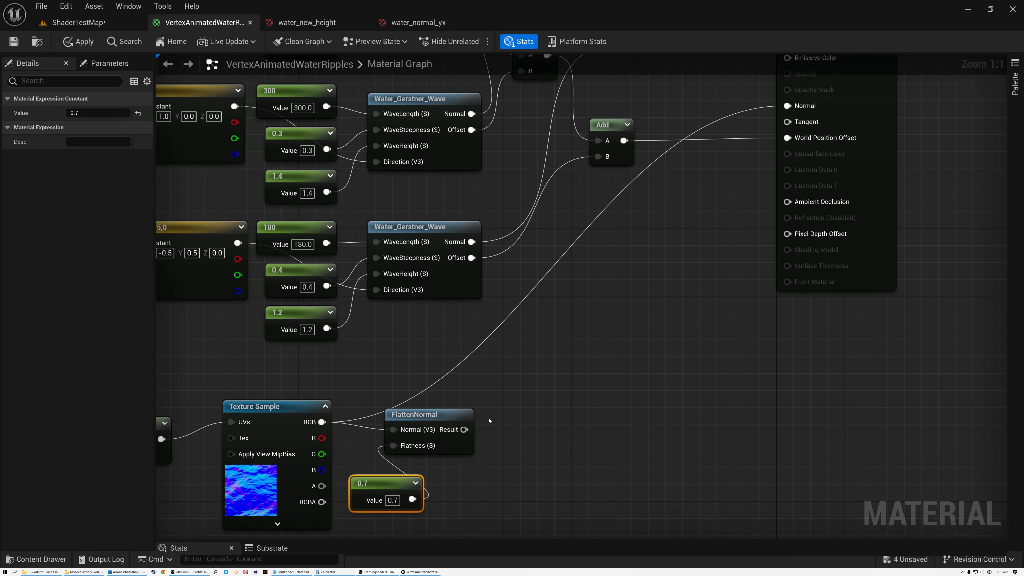
left_click_drag(464, 429, 787, 105)
Examine how the three Gerstner wave normals are combined by the BlendAngleCorrectedNormals nodes compared with the texture normal.
right_click_drag(600, 267, 614, 395)
right_click_drag(583, 425, 656, 255)
left_click(352, 364)
right_click_drag(650, 210, 506, 422)
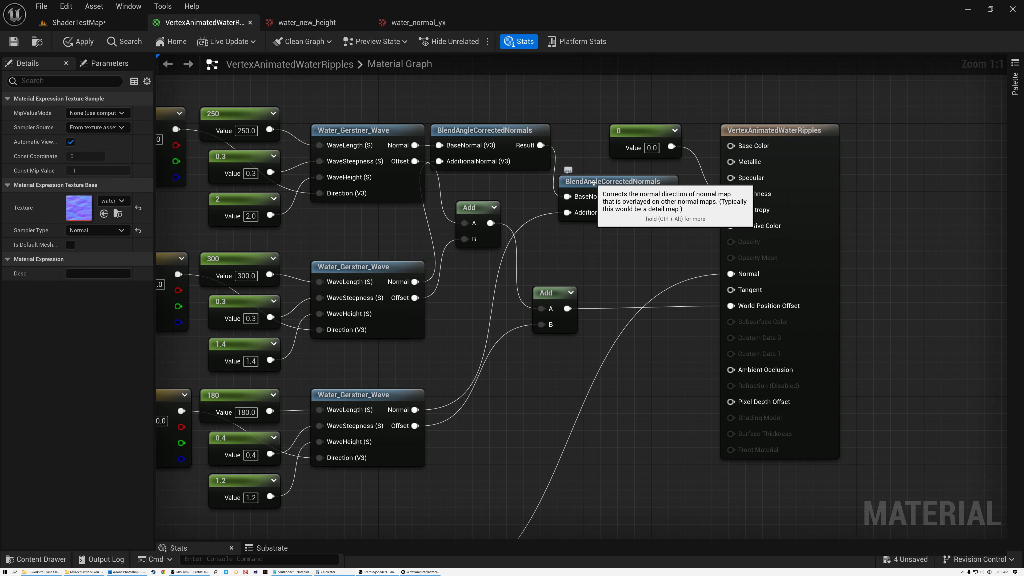
left_click(589, 201)
right_click_drag(577, 258, 682, 273)
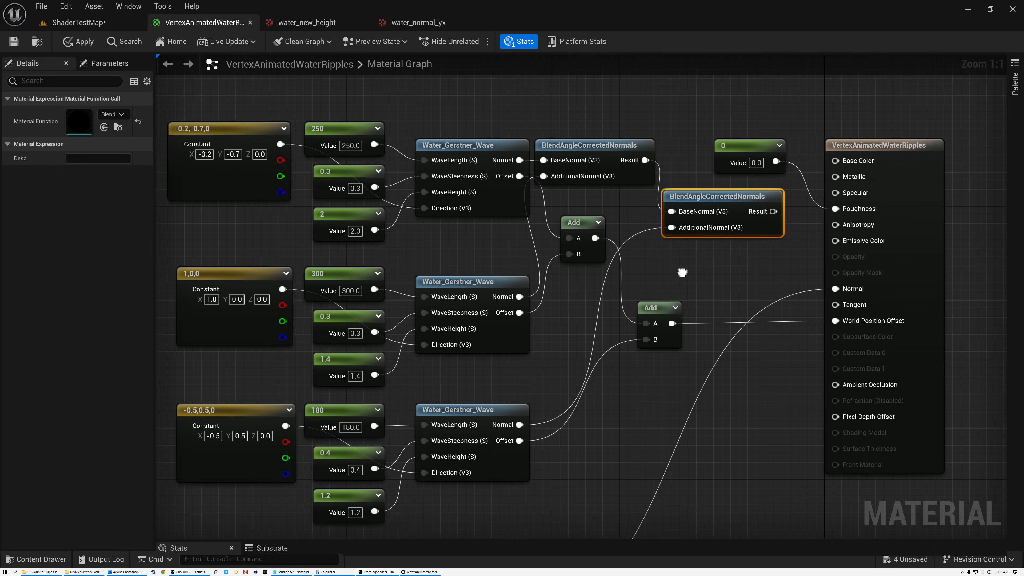
left_click_drag(195, 104, 653, 482)
left_click(236, 236)
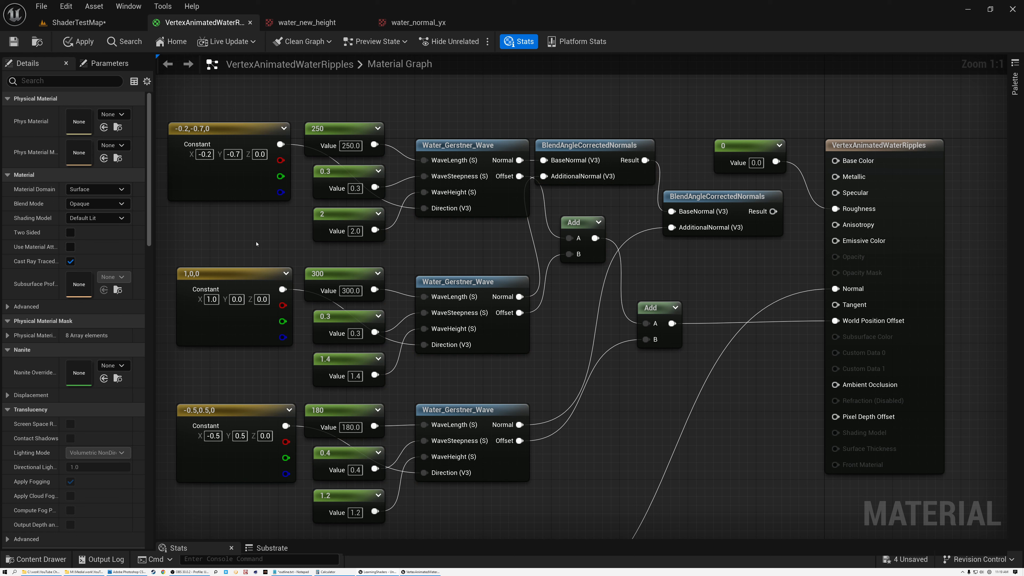
Duplicate the second BlendAngleCorrectedNormals node, place the copy below it, and connect the original's Result to the copy's BaseNormal.
left_click_drag(689, 191, 671, 231)
right_click_drag(670, 232, 575, 136)
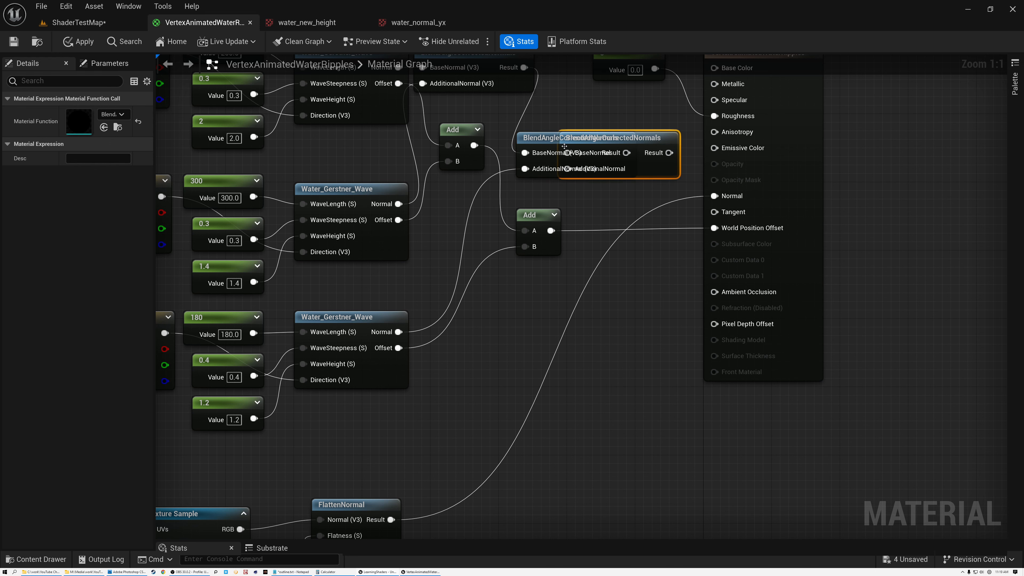
left_click_drag(563, 138, 591, 320)
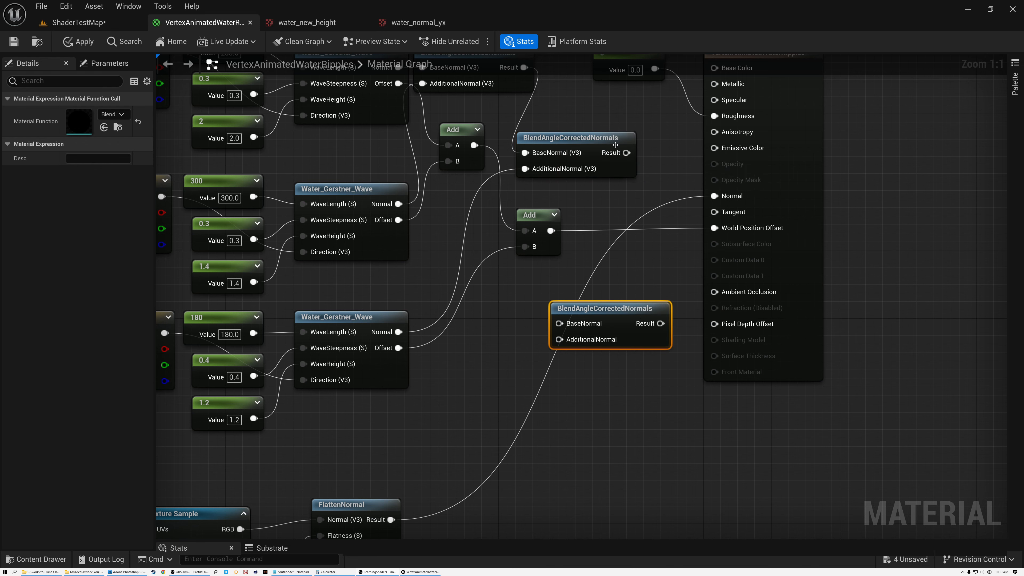
left_click_drag(626, 154, 559, 324)
Connect FlattenNormal's Result to the new blend node's AdditionalNormal, and that node's Result to the material's Normal input.
right_click_drag(493, 378, 521, 206)
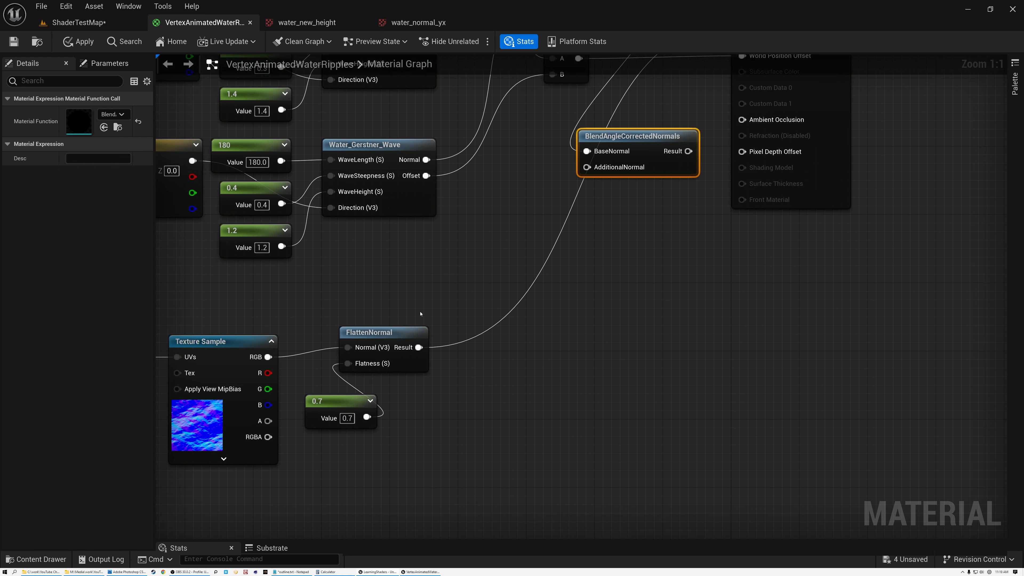
right_click_drag(367, 287, 333, 348)
left_click_drag(379, 419, 547, 238)
right_click_drag(682, 234, 598, 349)
left_click_drag(564, 336, 619, 209)
right_click_drag(527, 284, 558, 347)
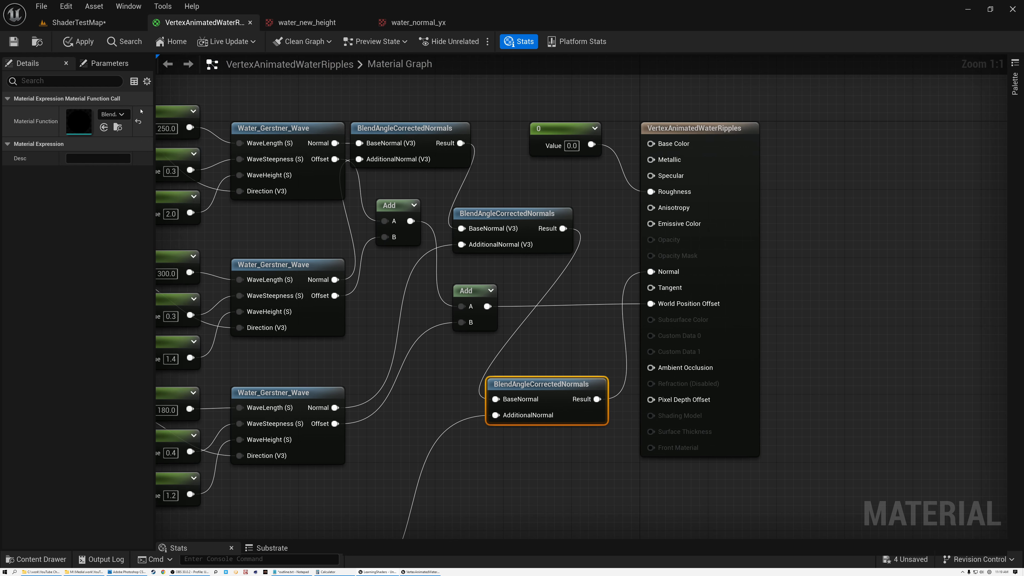
Check the water with the blended wave and texture normals in the ShaderTestMap level, and return to the material graph.
left_click(681, 129)
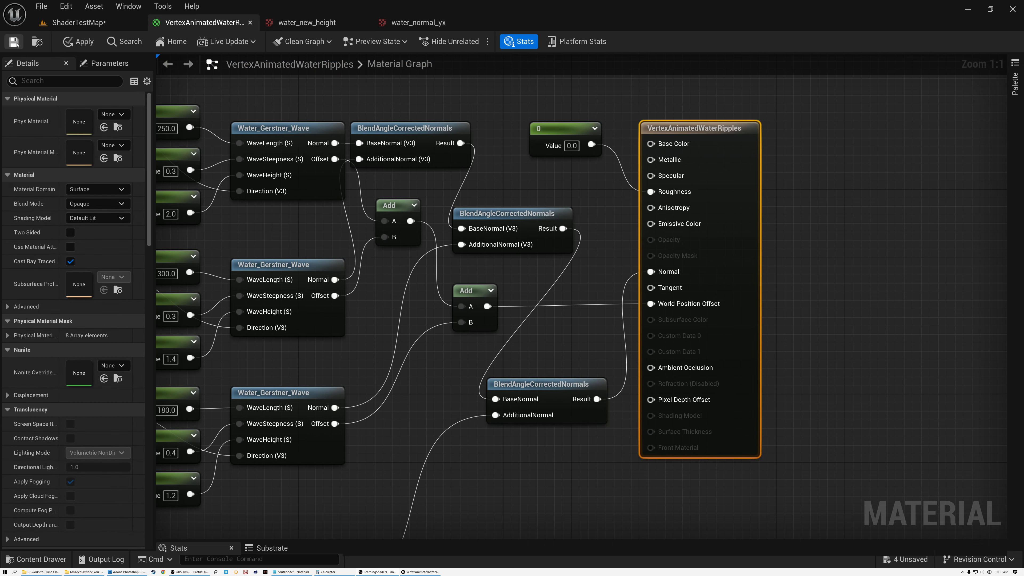
left_click(79, 22)
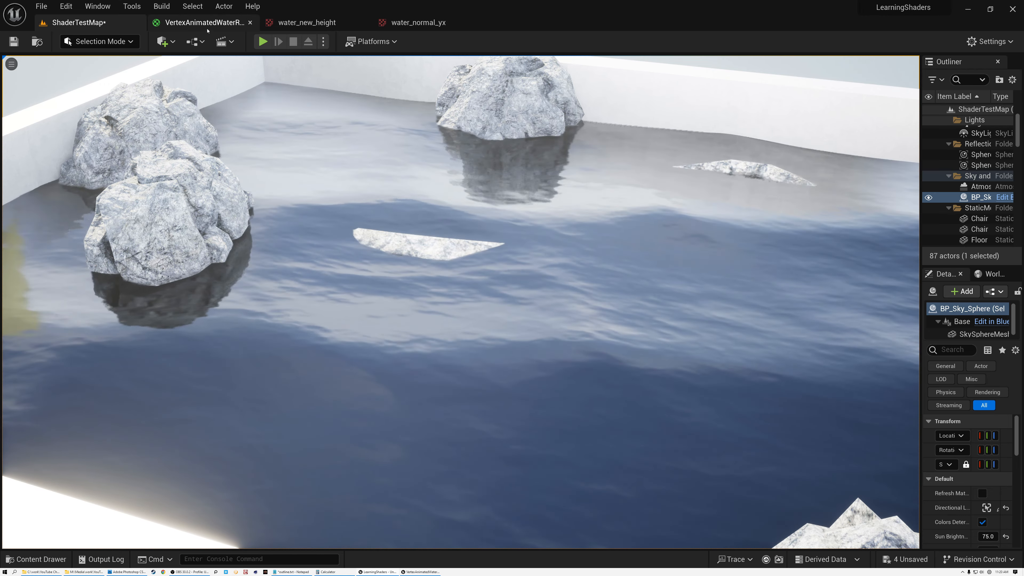
left_click(204, 23)
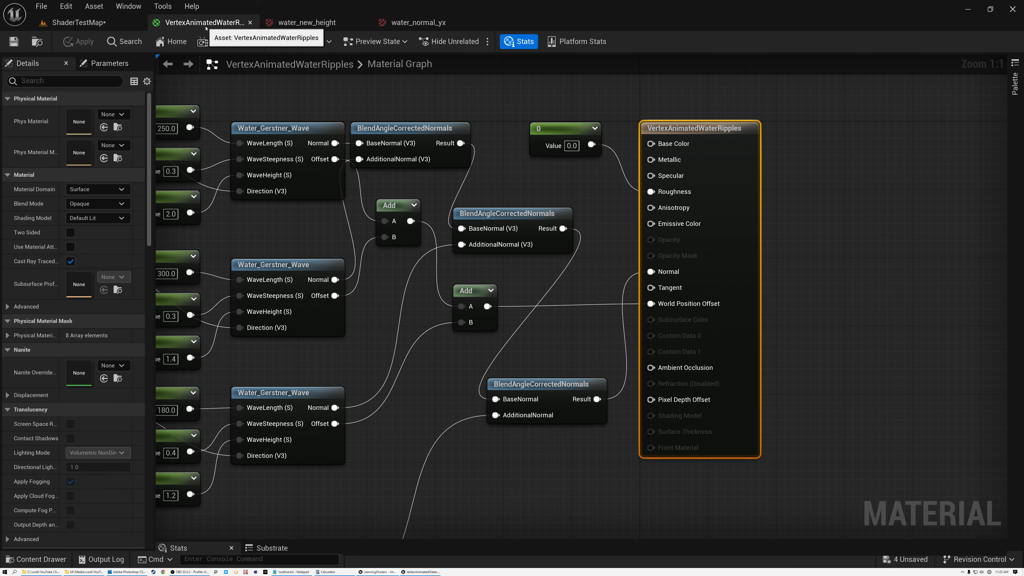
Duplicate the Panner, Multiply, Texture Sample, speed vector and 0.002 constant, placing the copies below the originals.
right_click_drag(375, 365, 781, 34)
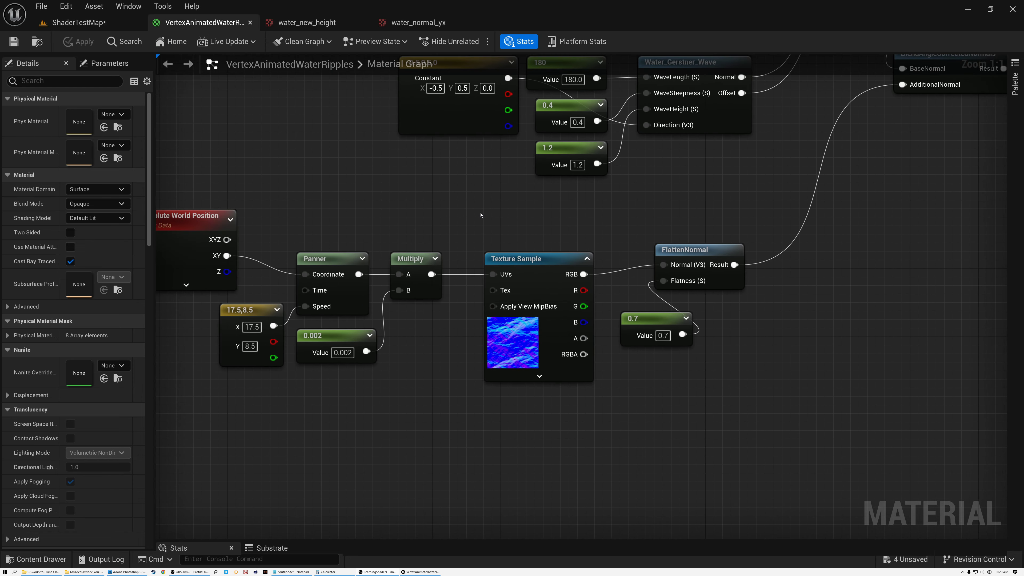
right_click_drag(491, 214, 615, 179)
right_click_drag(485, 368, 402, 408)
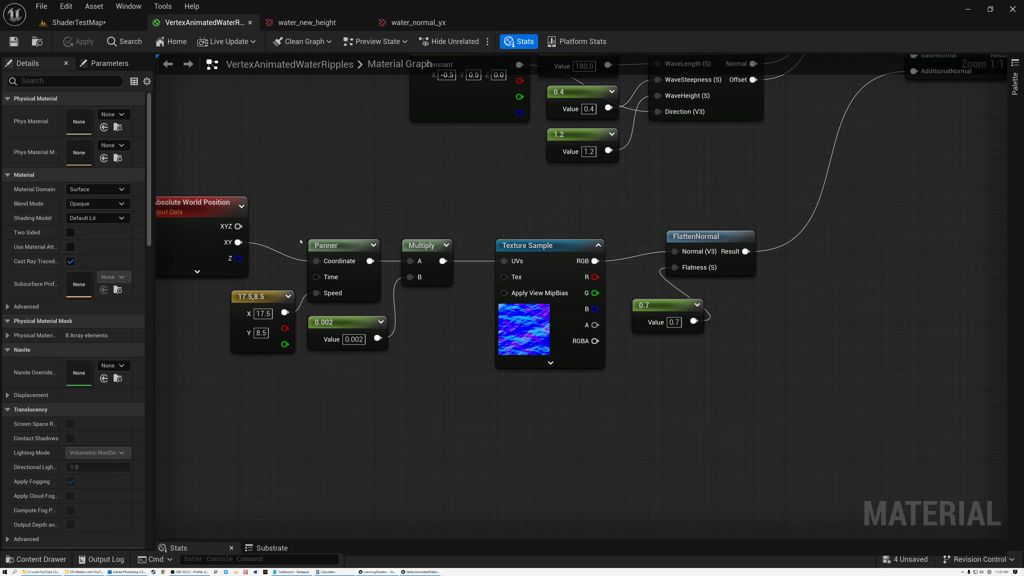
left_click_drag(276, 219, 416, 330)
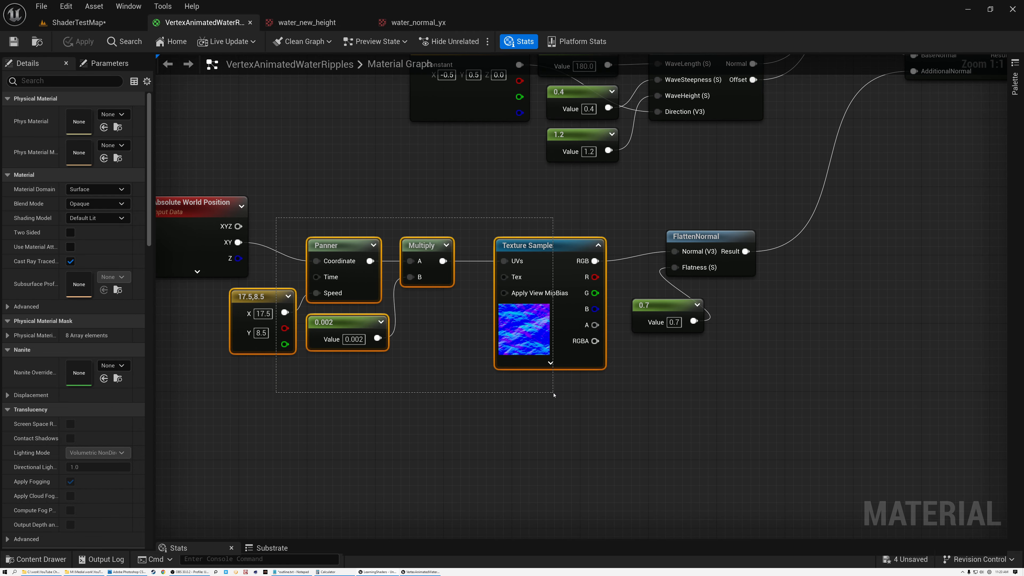
left_click_drag(553, 395, 554, 395)
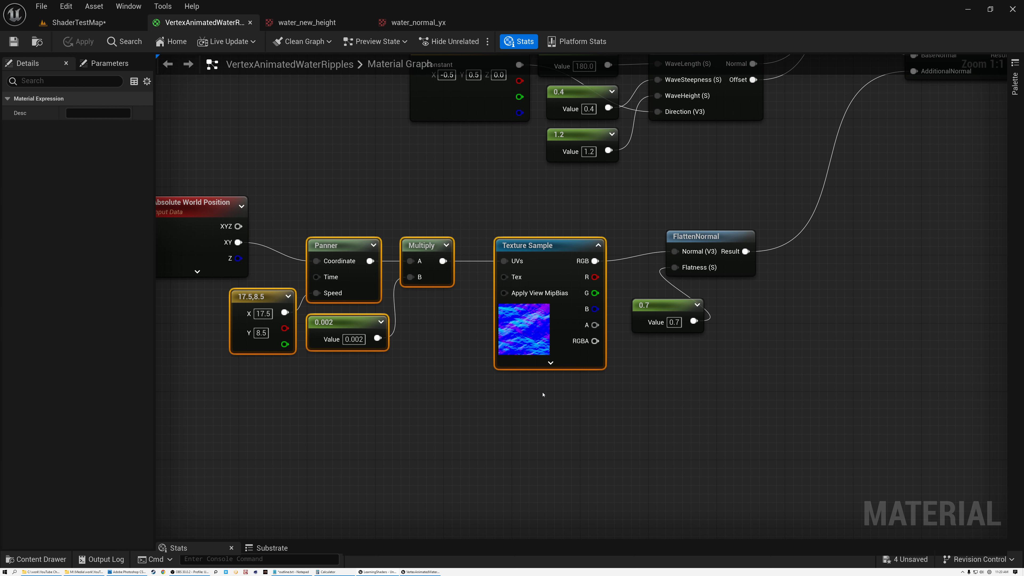
key("ctrl+w")
left_click_drag(724, 372, 541, 396)
right_click_drag(541, 398, 588, 237)
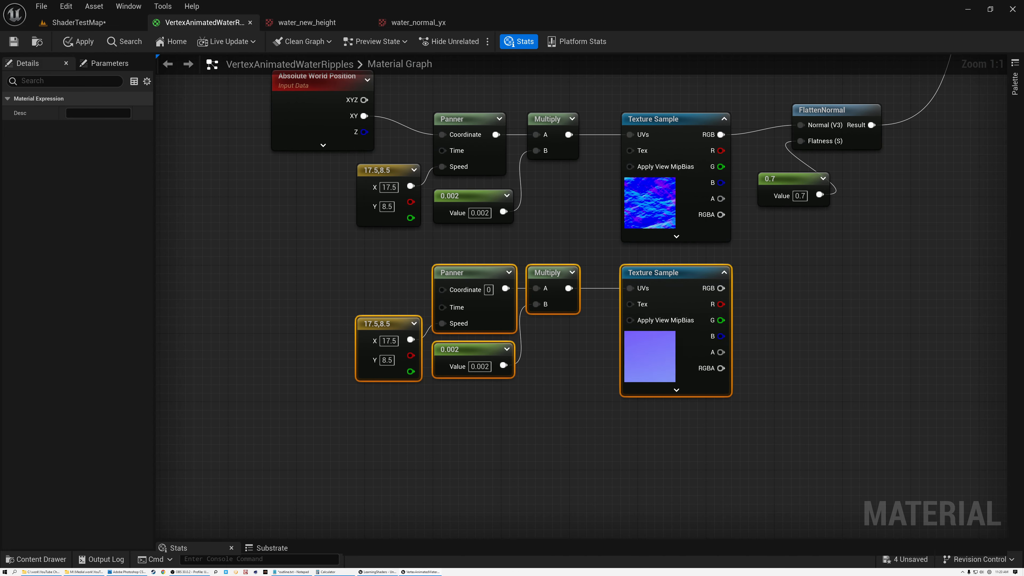
right_click_drag(647, 259, 611, 271)
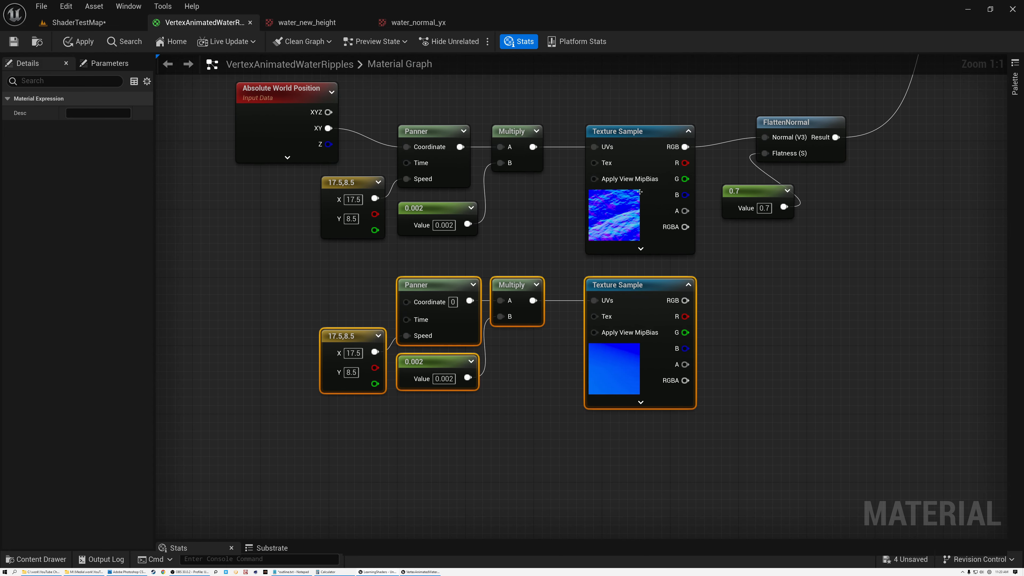
Set the copied speed vector to X 0.25 and Y -15, and the copied scale constant to 0.0015.
left_click(627, 133)
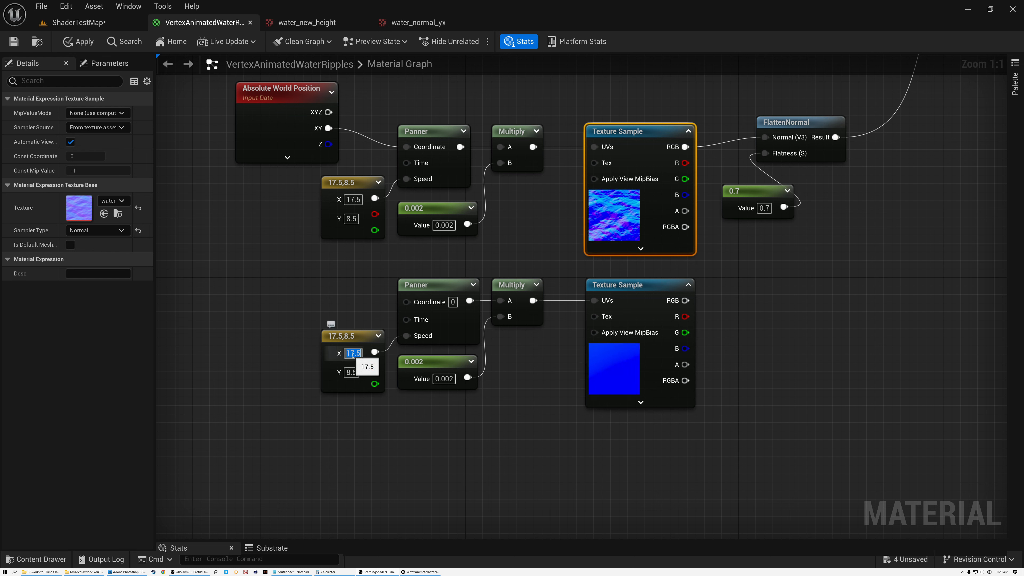
left_click(350, 372)
type("-1.5")
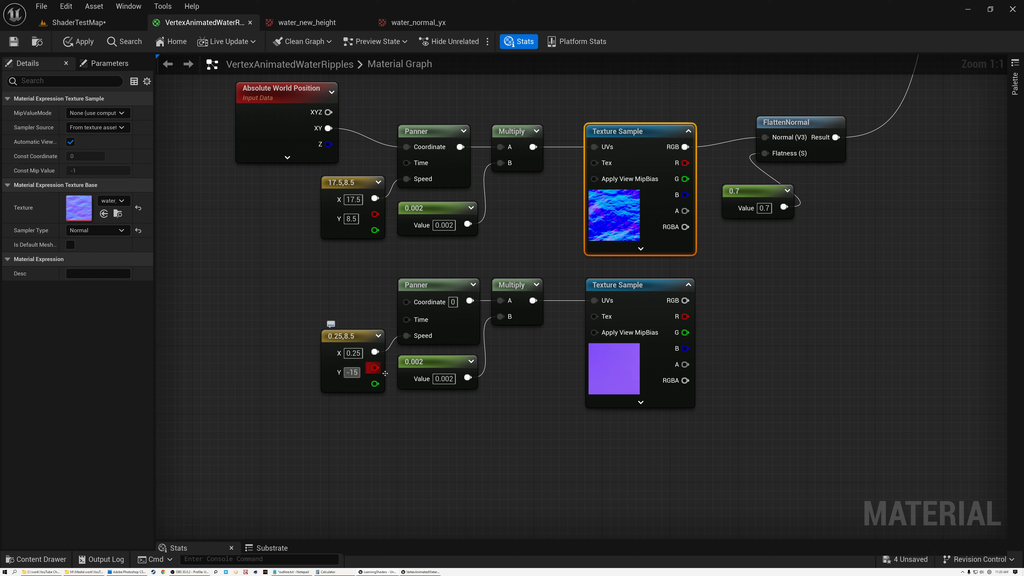
left_click(450, 378)
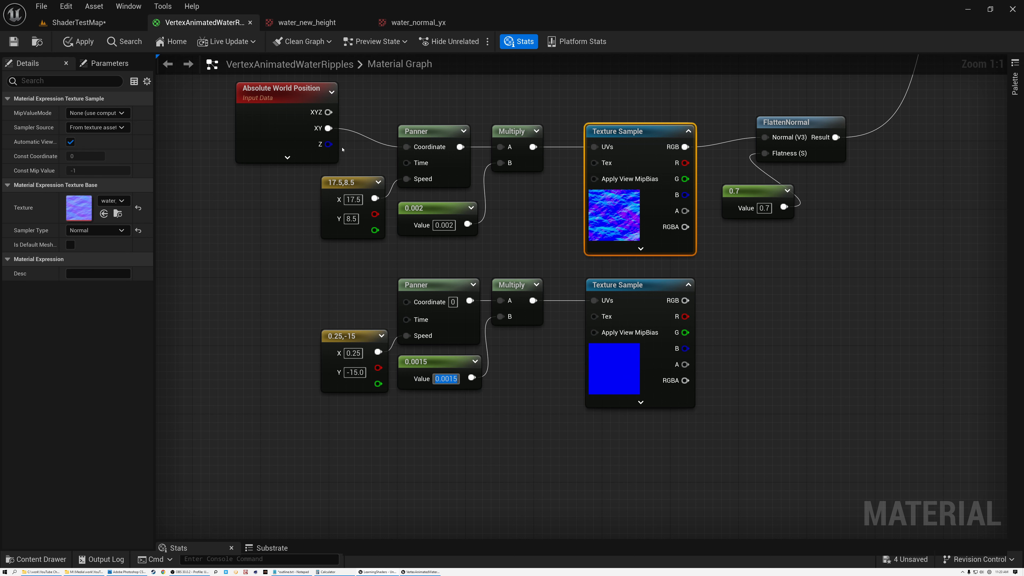
Connect Absolute World Position's XY to the second Panner's Coordinate and move the position node between the two chains.
left_click_drag(329, 128, 405, 300)
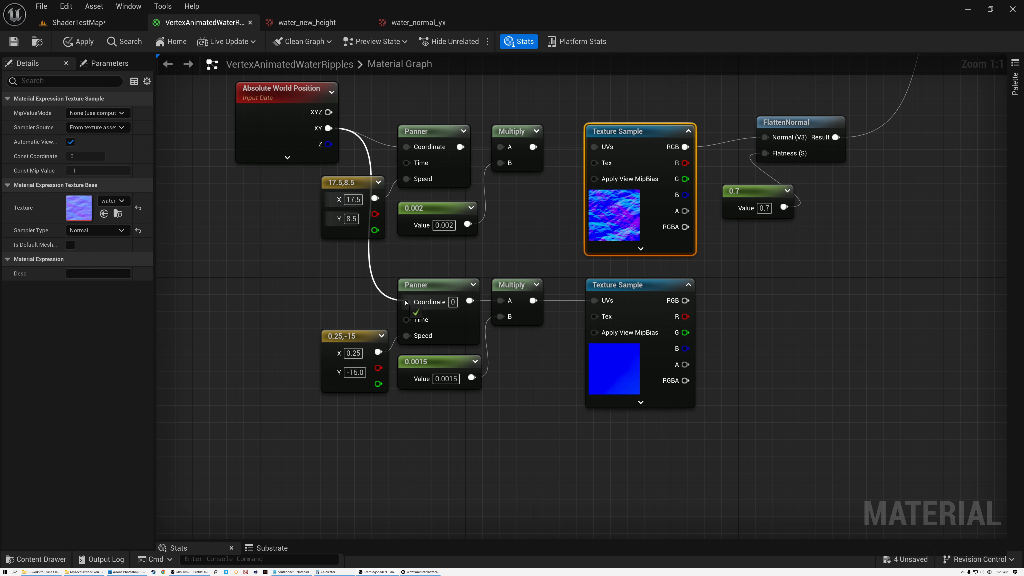
left_click_drag(284, 121, 230, 257)
right_click_drag(552, 370, 475, 397)
left_click(538, 319)
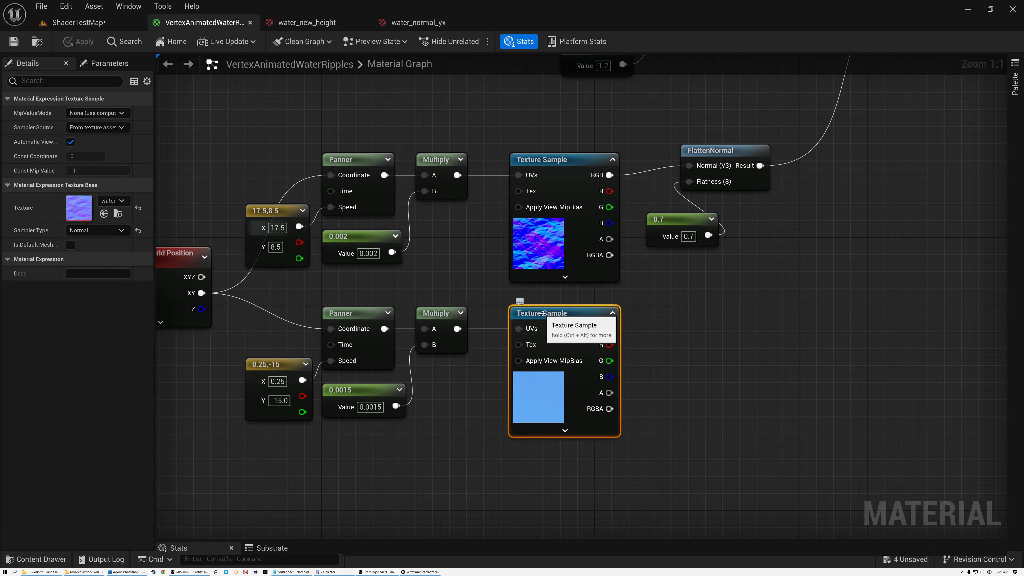
left_click(581, 270)
Move both panning texture chains farther away from the FlattenNormal node to make room between them.
right_click_drag(451, 278, 584, 277)
left_click_drag(331, 137, 778, 436)
left_click_drag(717, 316, 537, 315)
left_click(658, 259)
right_click_drag(660, 254, 455, 338)
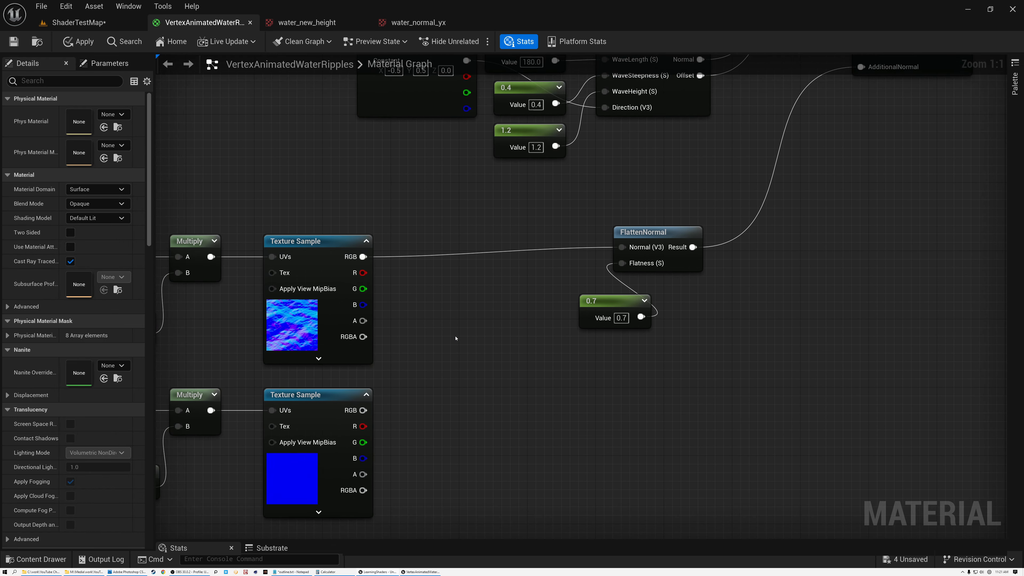
Paste a copy of BlendAngleCorrectedNormals beside the Texture Samples, connecting the upper RGB to BaseNormal and the lower RGB to AdditionalNormal.
scroll(455, 338, "down", 3)
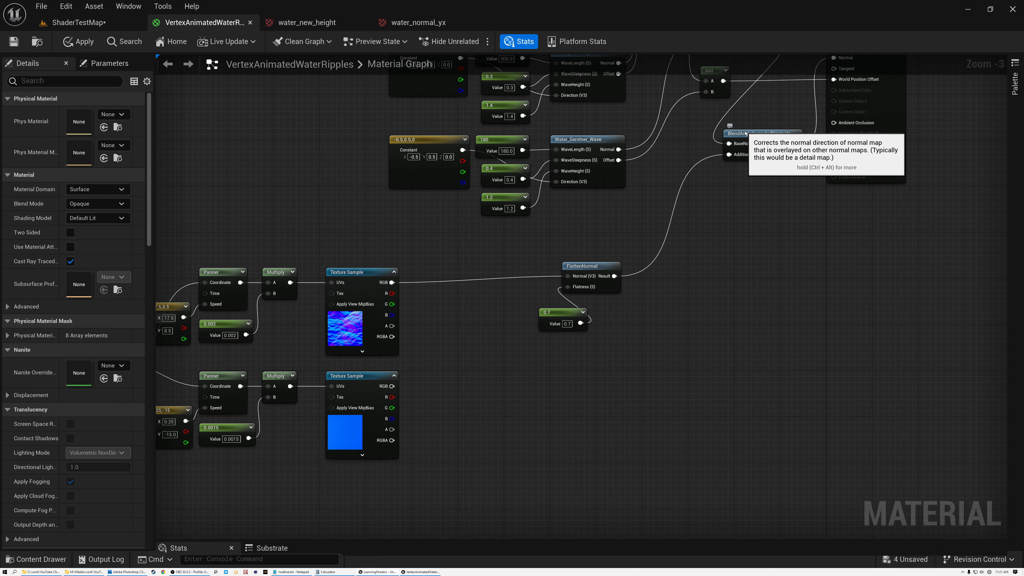
left_click(737, 139)
left_click(453, 365)
key("ctrl+v")
left_click_drag(391, 283, 451, 356)
left_click_drag(391, 386, 438, 294)
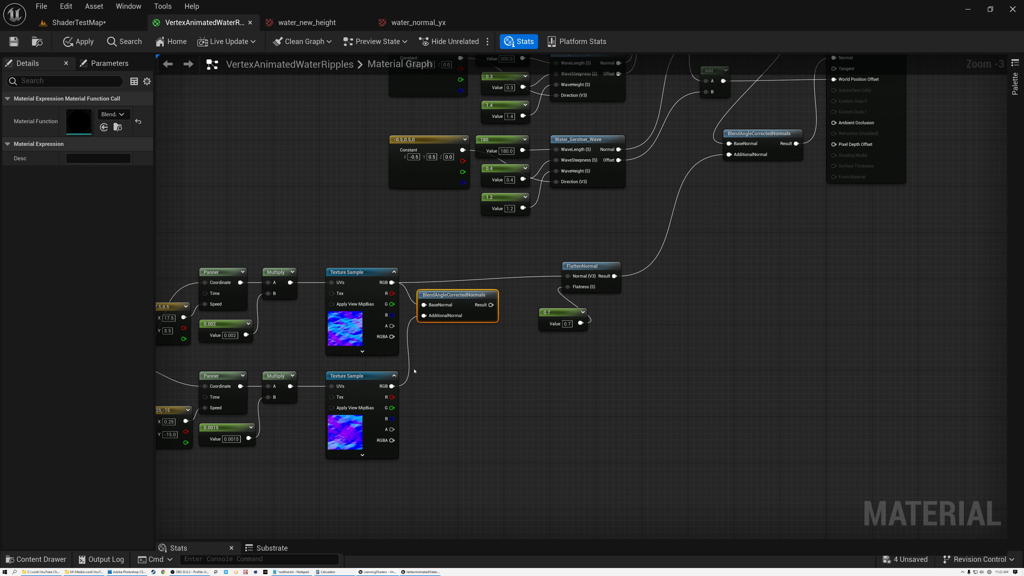
Review the two panning texture chains, including the second chain's speed vector and scale constant.
scroll(317, 371, "up", 3)
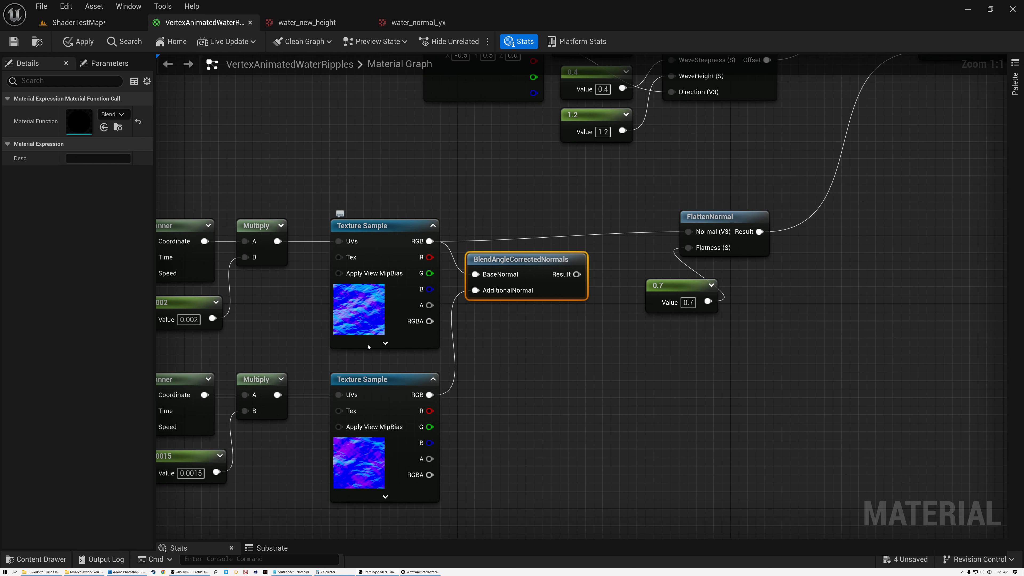
right_click_drag(317, 446, 569, 416)
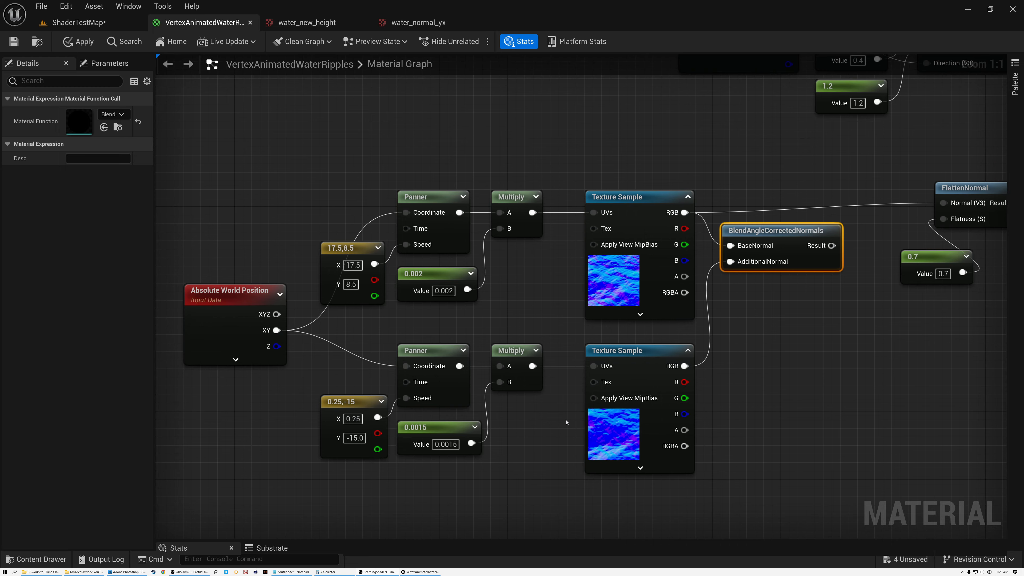
left_click(380, 424)
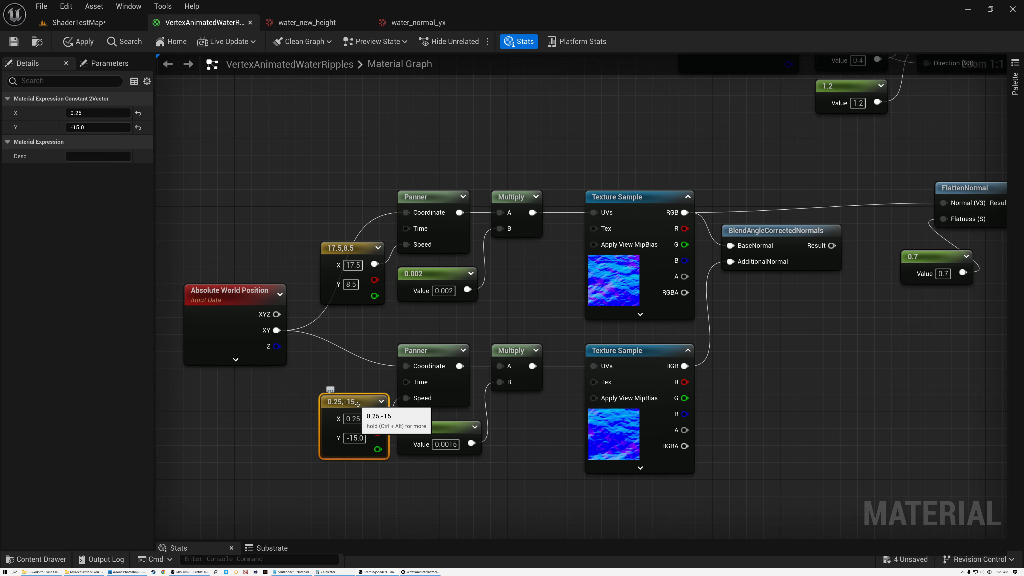
left_click(447, 433)
right_click_drag(541, 423, 383, 428)
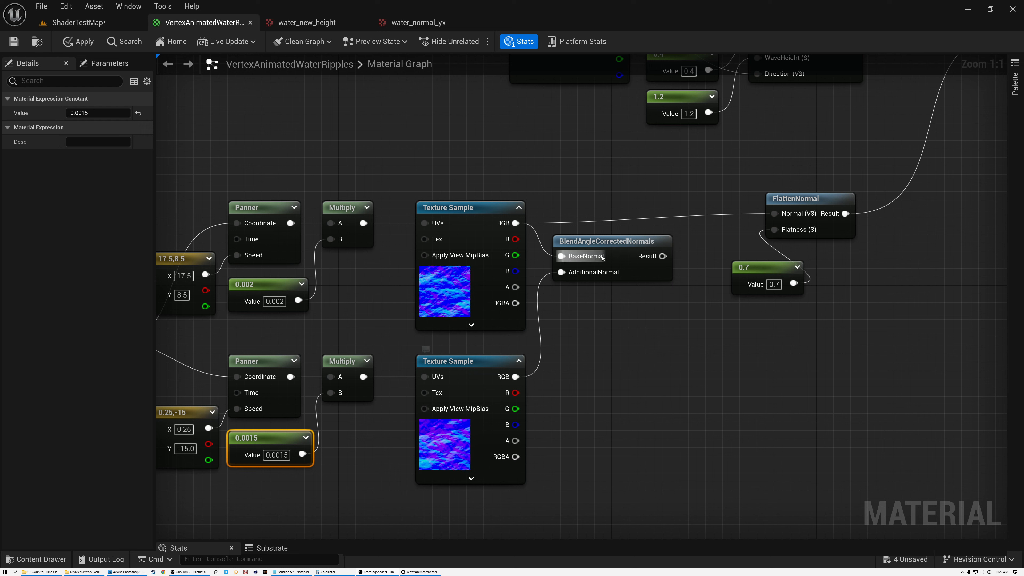
Connect the BlendAngleCorrectedNormals Result to FlattenNormal's Normal input and move FlattenNormal and its 0.7 constant beside the blend node.
left_click_drag(662, 256, 775, 214)
left_click_drag(754, 267, 642, 325)
left_click_drag(791, 200, 731, 241)
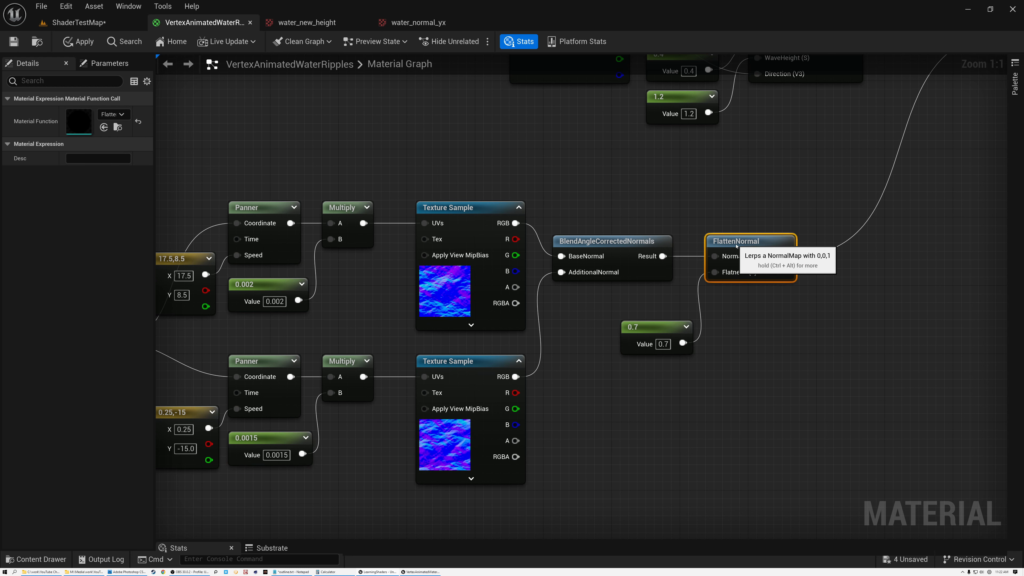
left_click_drag(665, 327, 649, 319)
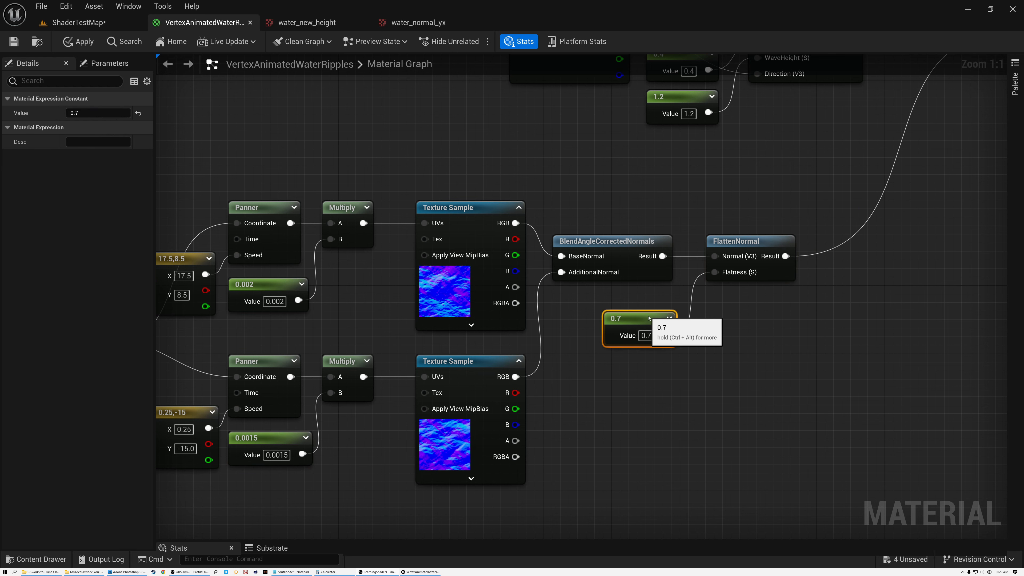
Save the material and check the blended ripples on the water in the ShaderTestMap level.
left_click(12, 44)
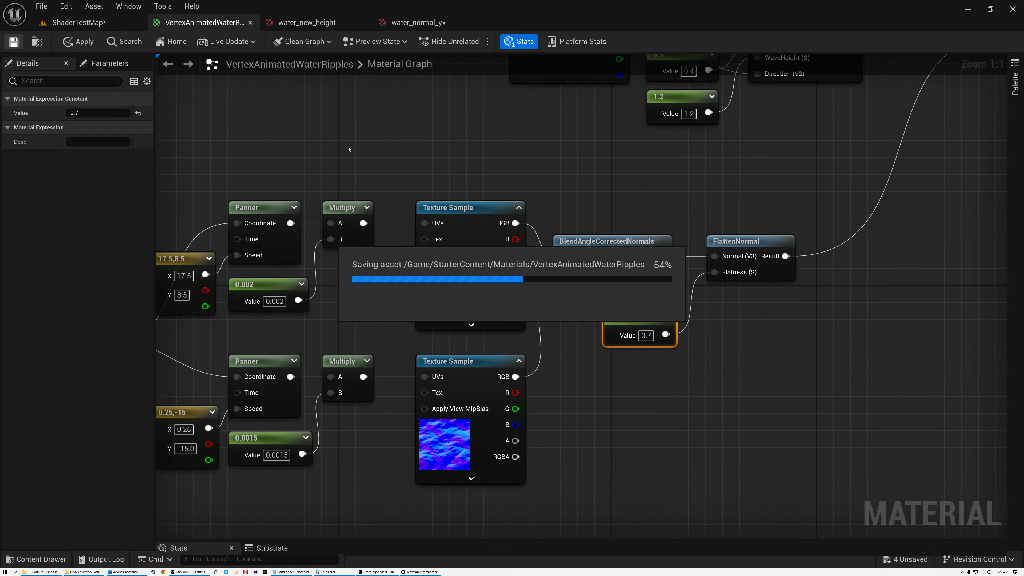
left_click(79, 22)
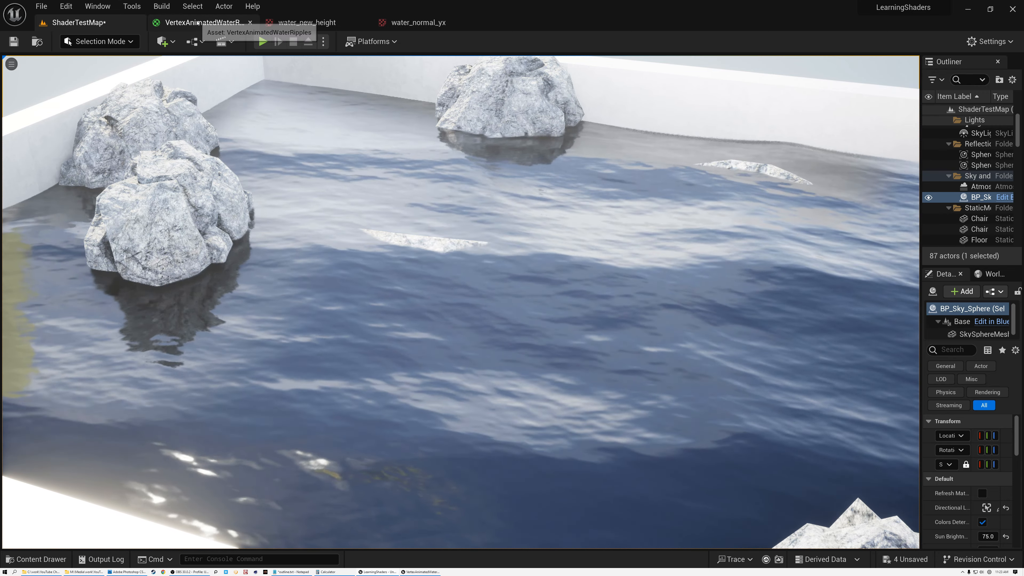
left_click(205, 22)
Duplicate the second panning chain, from its speed vector to its Texture Sample, and place the copy directly below it.
right_click_drag(385, 308, 602, 173)
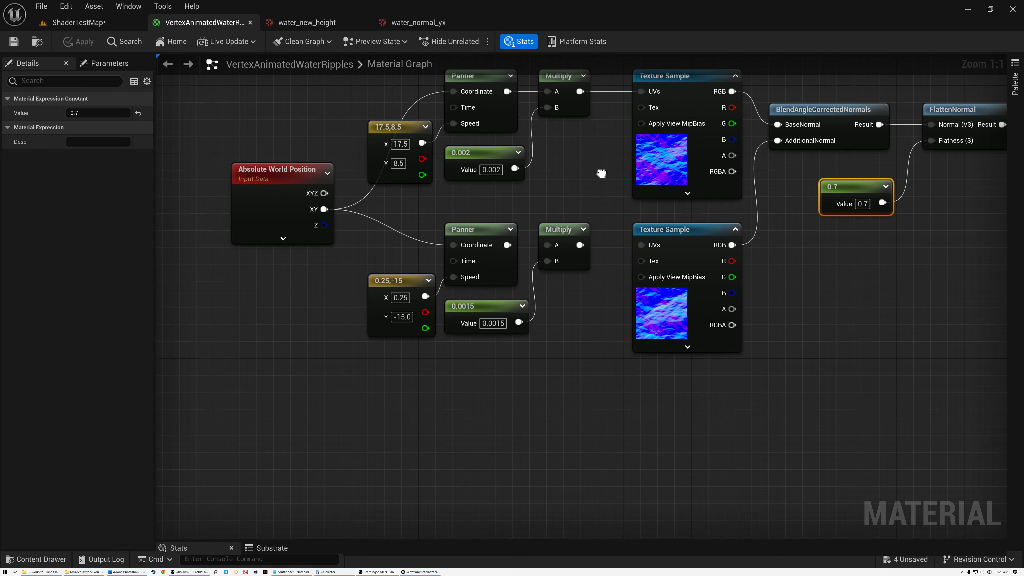
left_click_drag(441, 216, 694, 404)
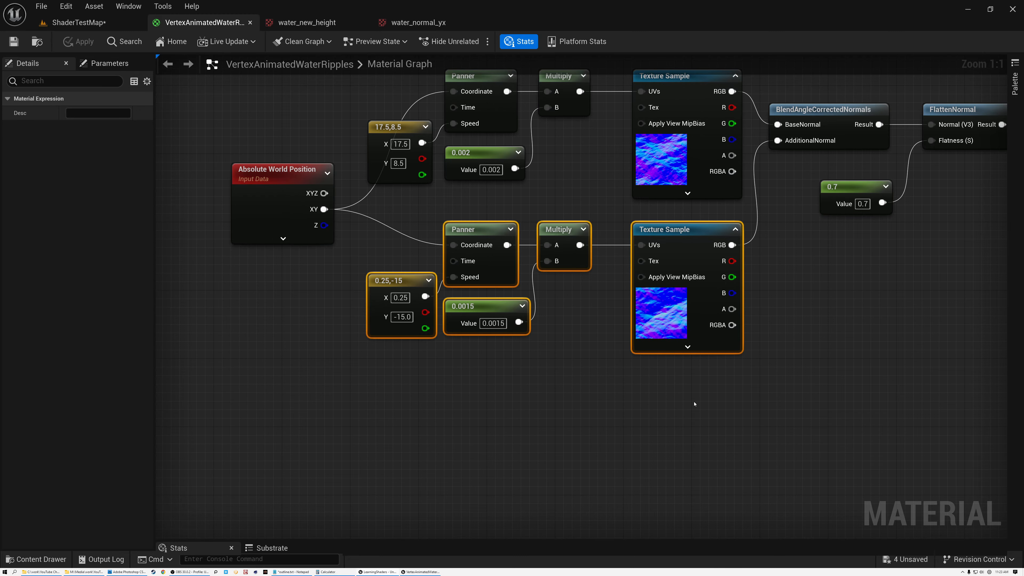
key("ctrl+d")
left_click_drag(891, 387, 690, 388)
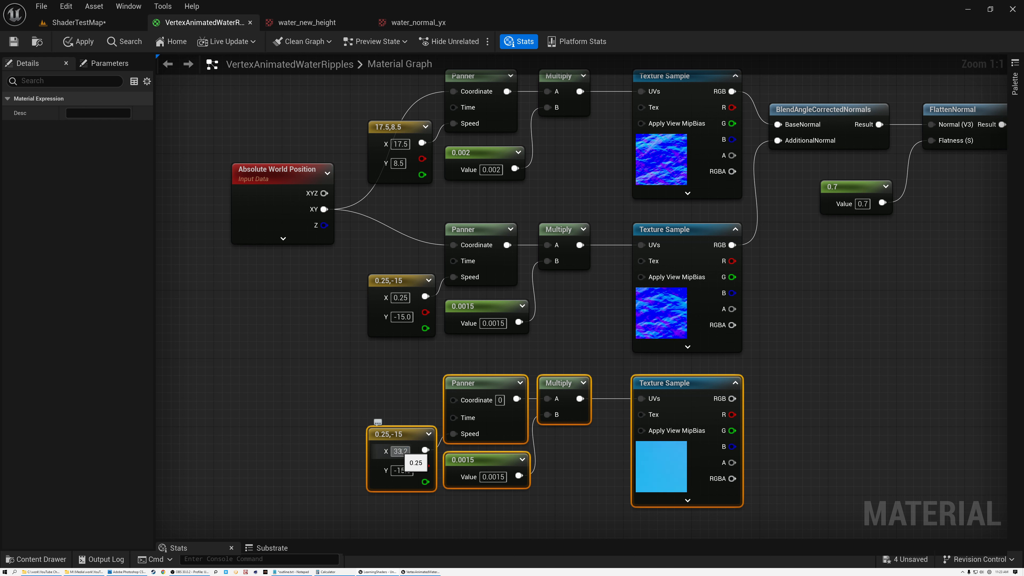
Set the third chain's speed vector to X 33.2 and Y 41.37 and move it clear of the neighbouring nodes.
key("Tab")
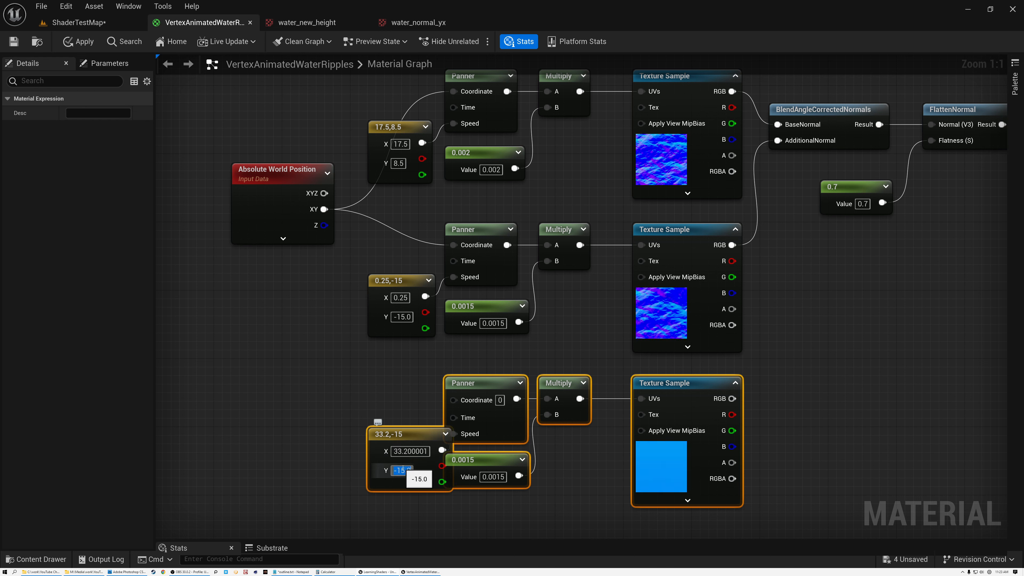
type("41.7")
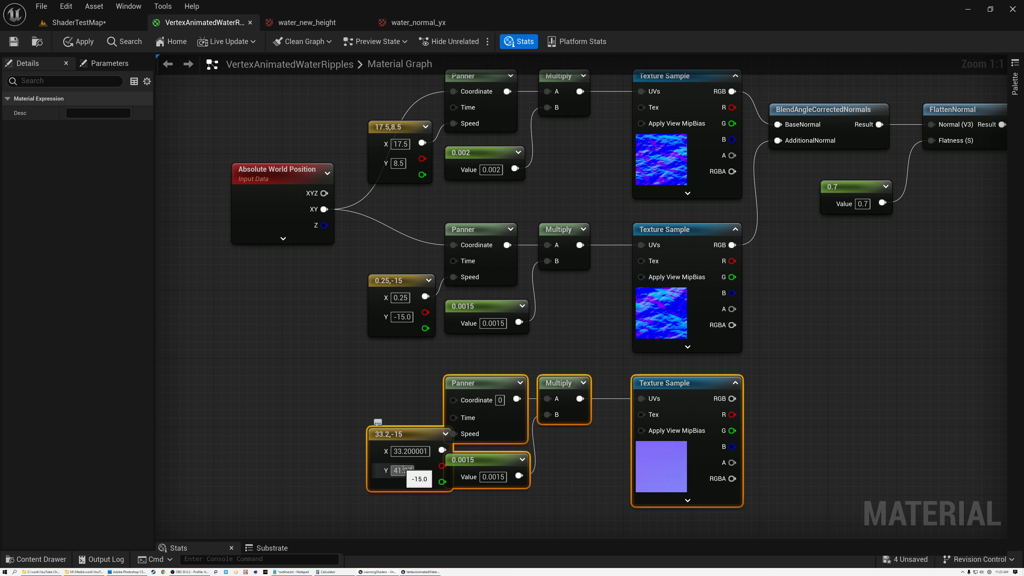
key("Return")
left_click_drag(418, 438, 387, 440)
left_click(372, 421)
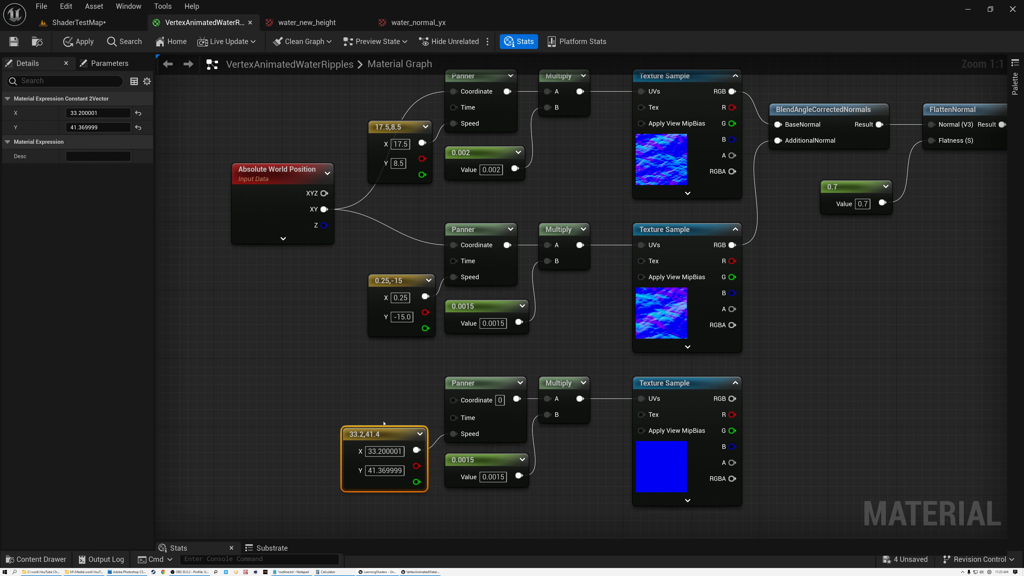
Replace the third chain's scale constant with a Constant2Vector node below the Panner.
left_click(493, 476)
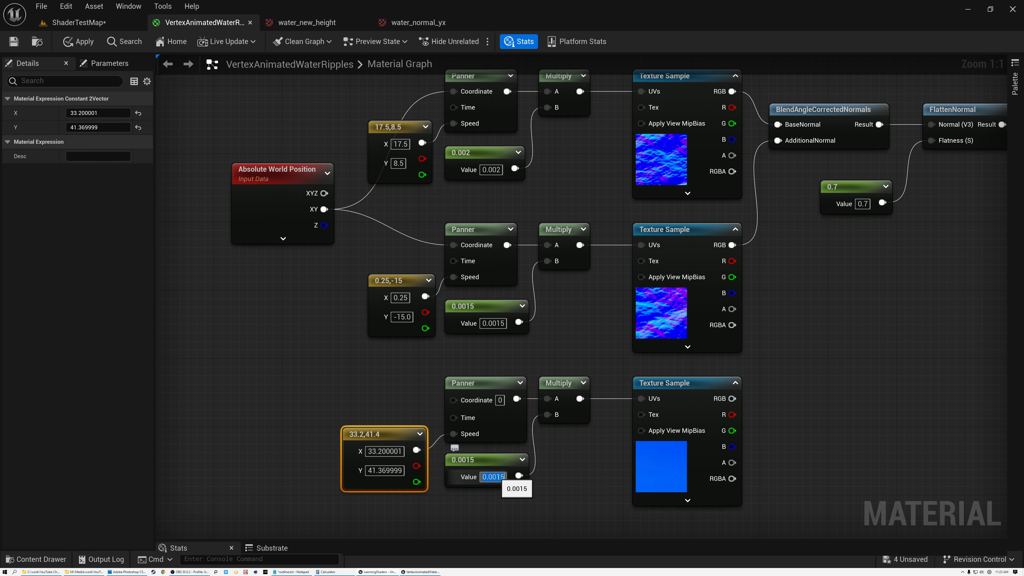
left_click_drag(497, 477, 510, 473)
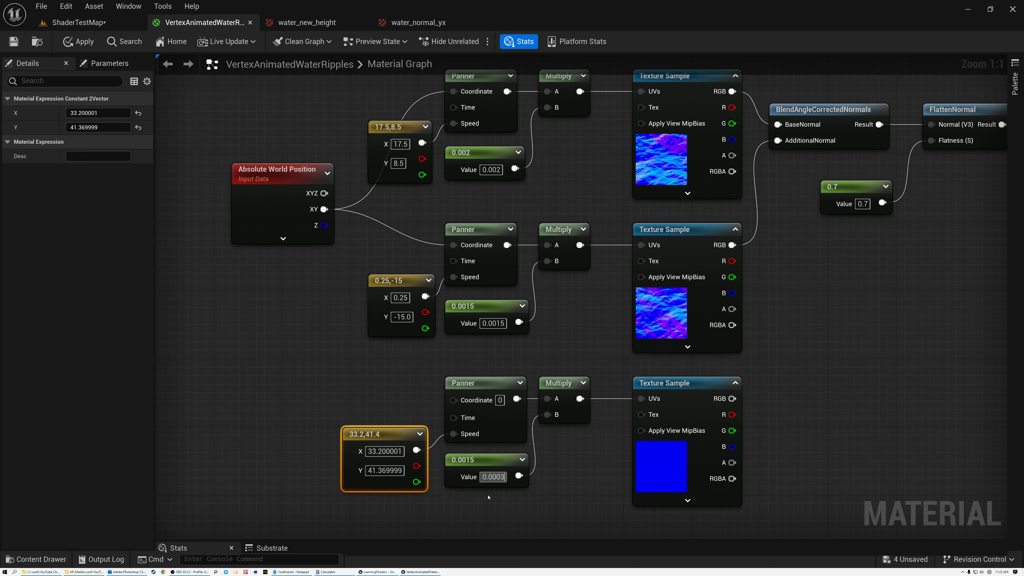
left_click(486, 463)
key("Delete")
left_click(464, 456)
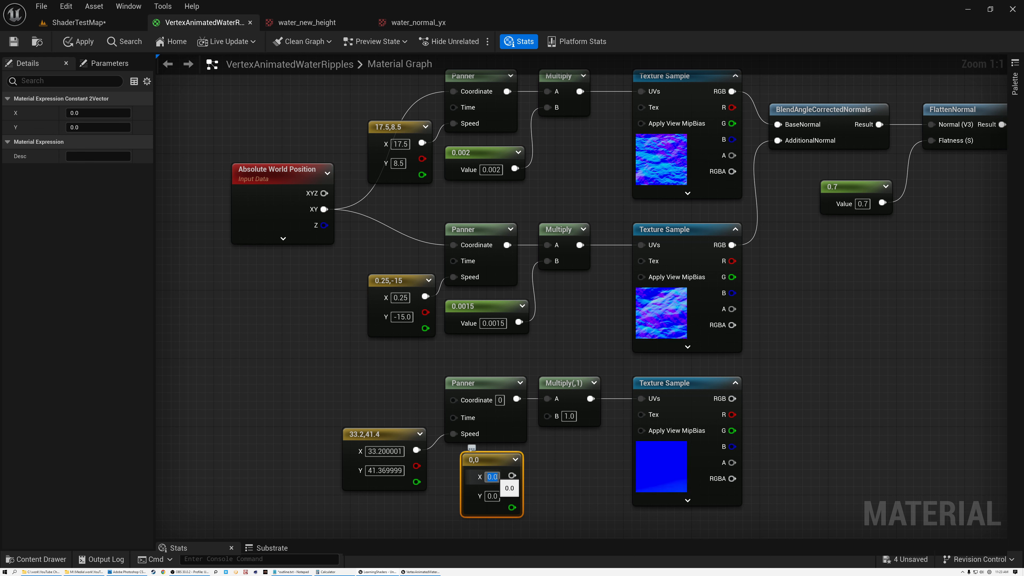
Set the new scale vector to X 0.0003 and Y 0.0004 and connect it to the third Multiply's B input.
left_click(483, 306)
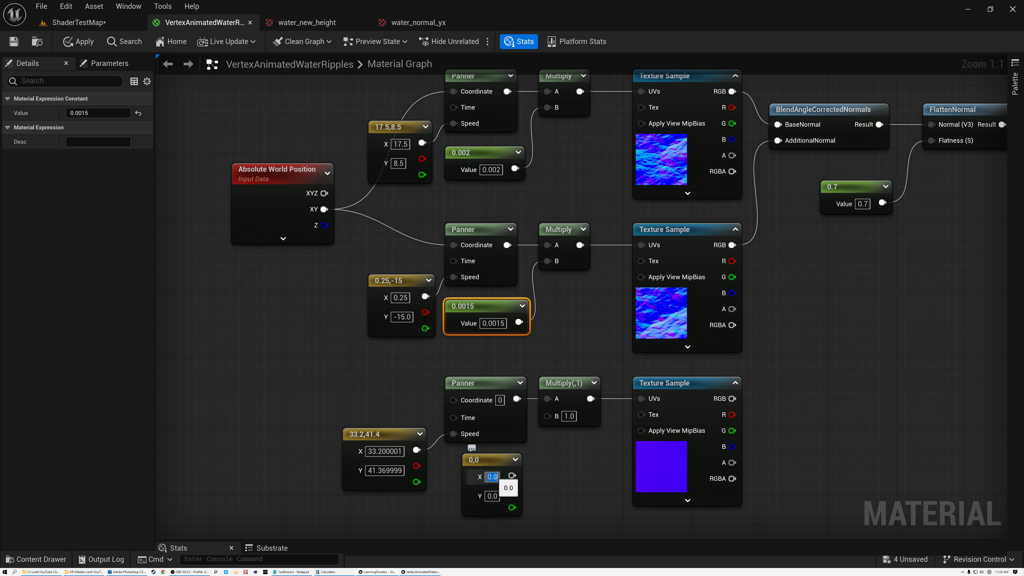
type(".00")
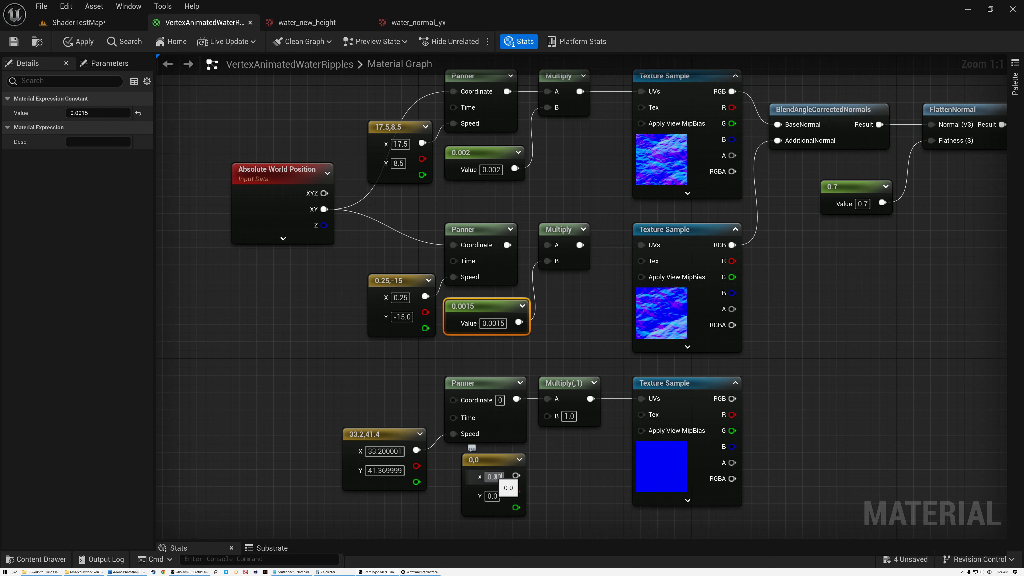
type("03,")
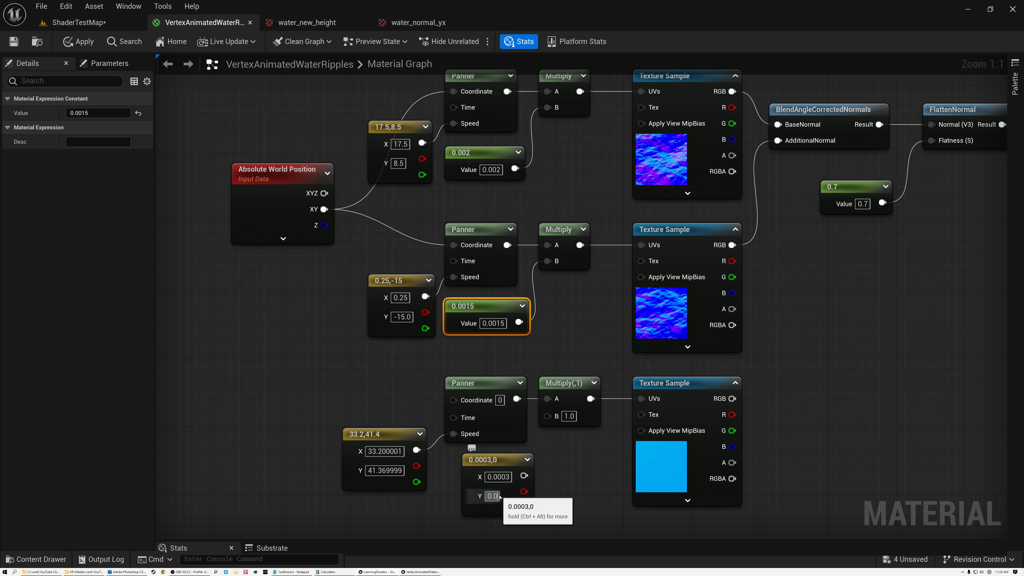
type("0.0004")
key("Return")
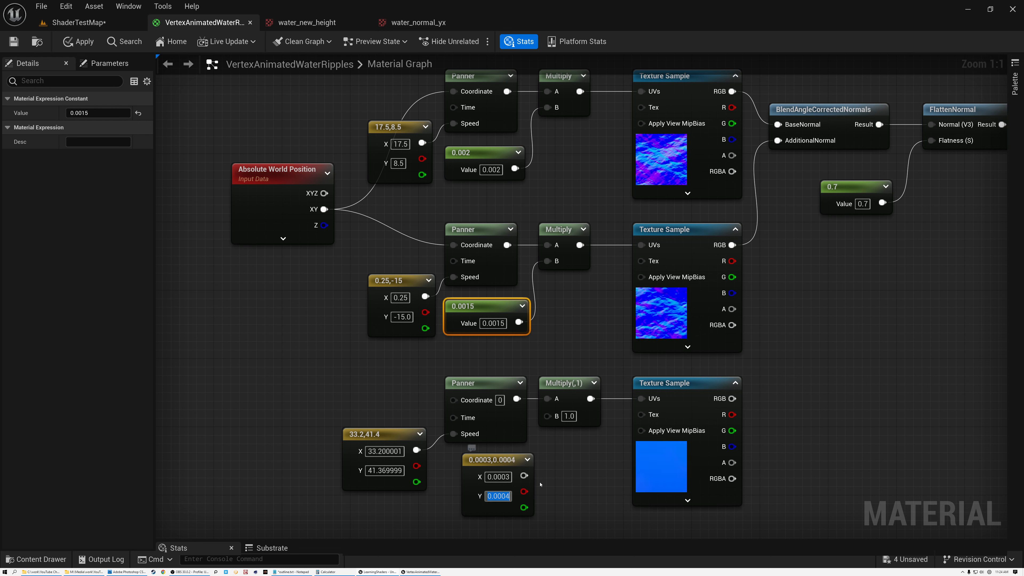
left_click_drag(524, 476, 547, 415)
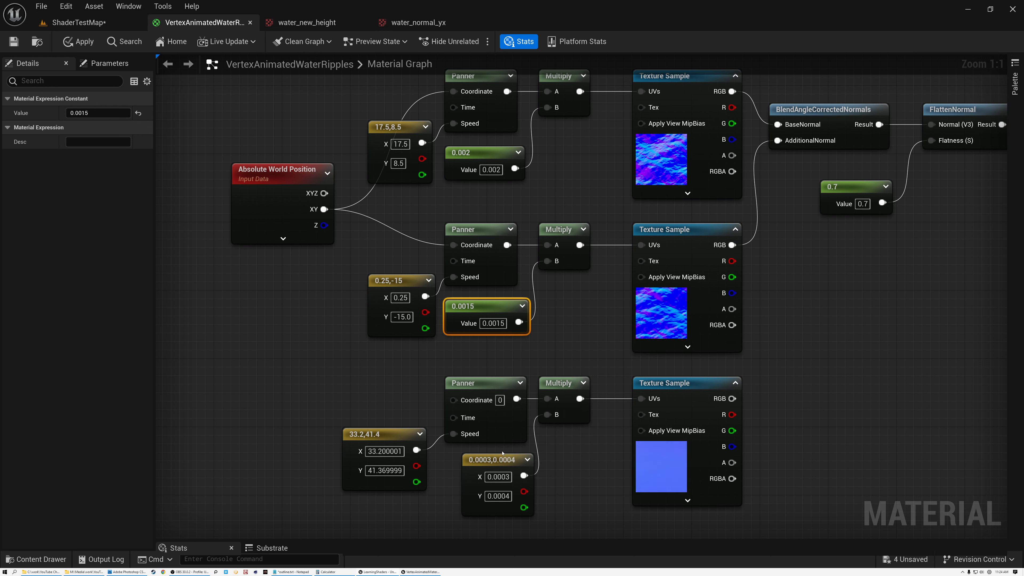
left_click_drag(502, 454, 493, 455)
Duplicate BlendAngleCorrectedNormals, place the copy beyond FlattenNormal, and connect FlattenNormal's Result to its BaseNormal.
right_click_drag(797, 369, 559, 373)
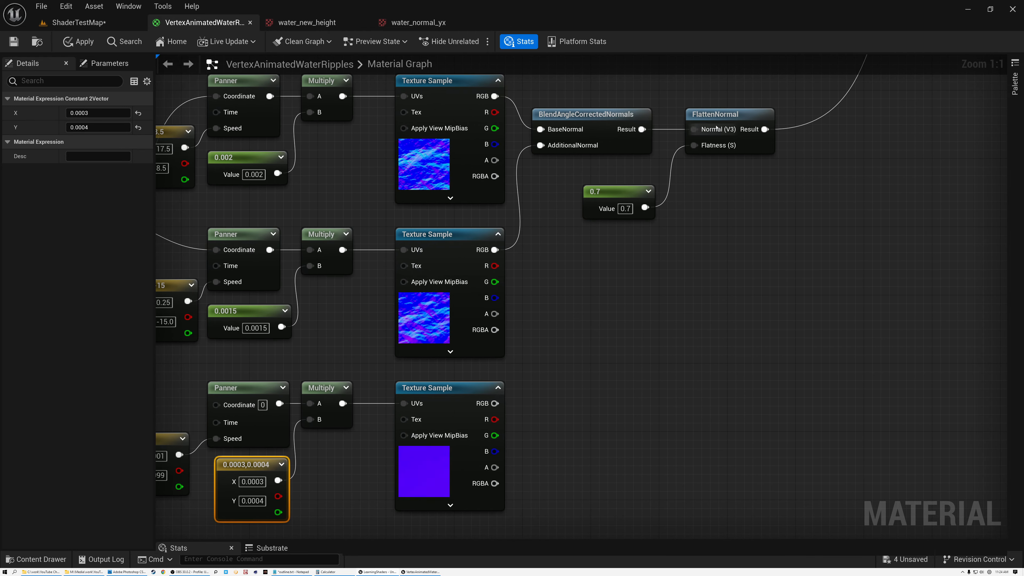
left_click(579, 116)
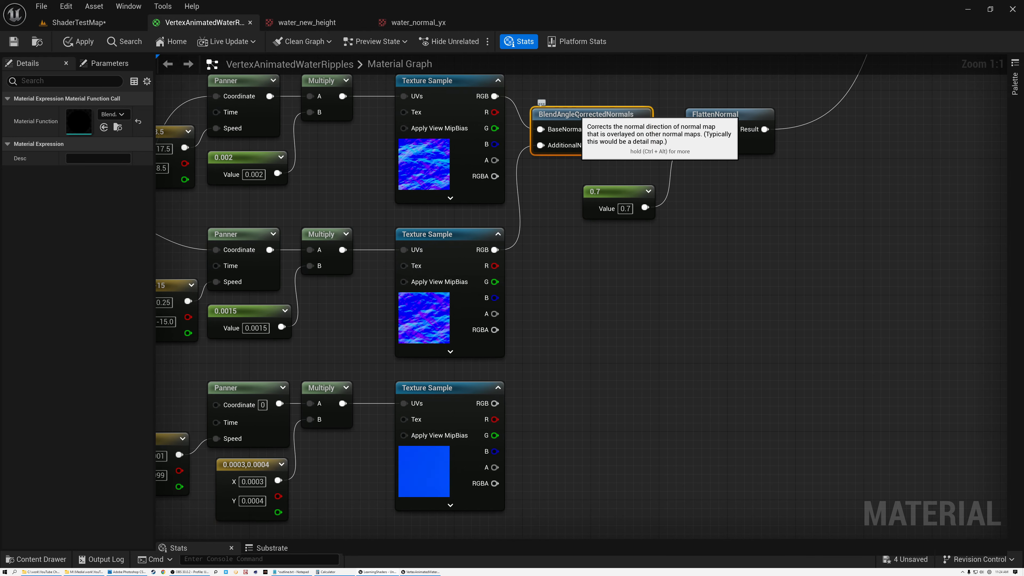
key("ctrl+d")
left_click_drag(607, 123, 804, 241)
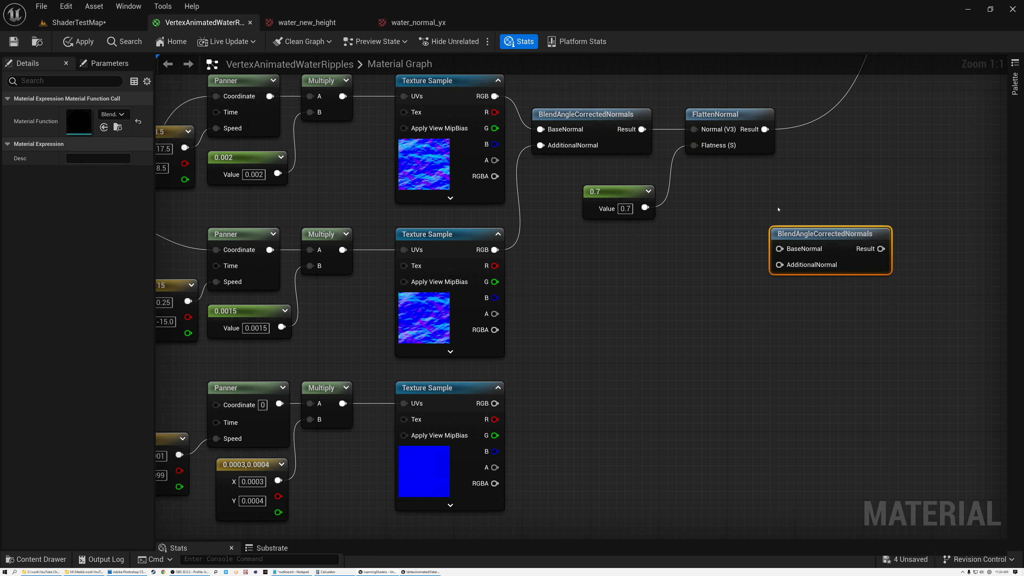
left_click_drag(764, 129, 779, 248)
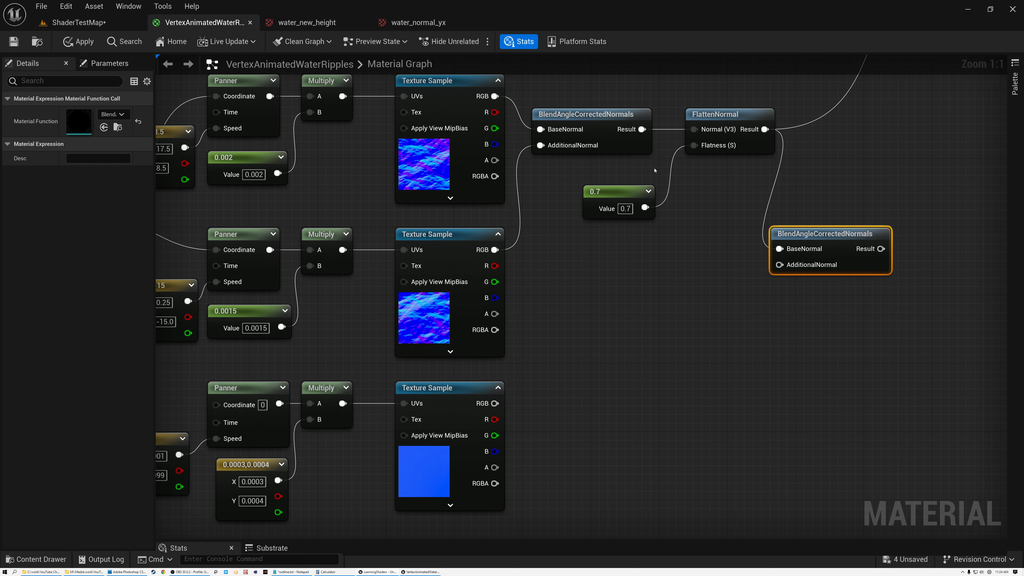
Duplicate FlattenNormal with its 0.7 constant beside the third Texture Sample and connect the texture's RGB to the copy's Normal input.
left_click_drag(666, 105, 698, 243)
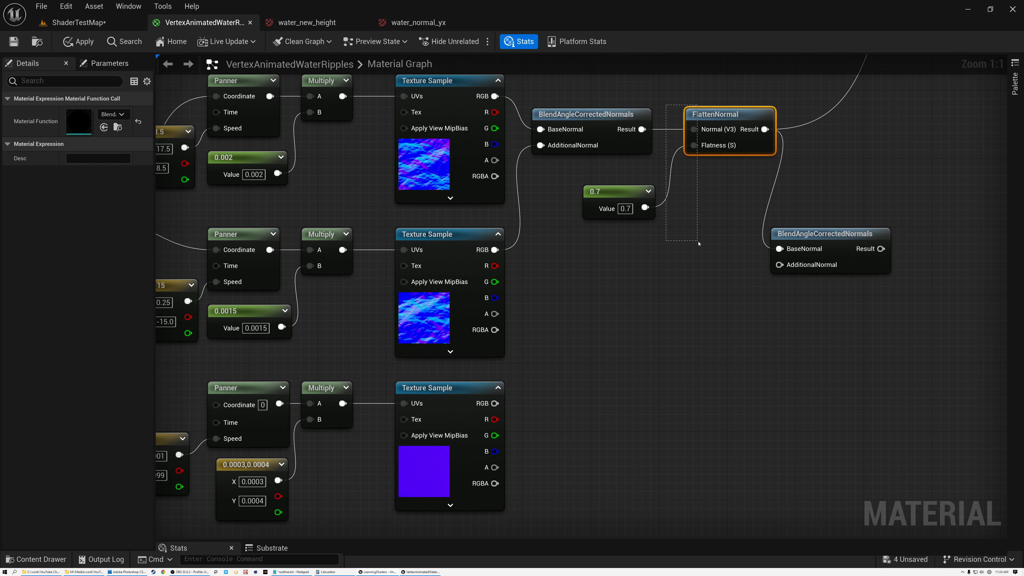
left_click(625, 192, "ctrl")
key("ctrl+d")
left_click_drag(706, 166, 662, 403)
left_click_drag(495, 404, 650, 391)
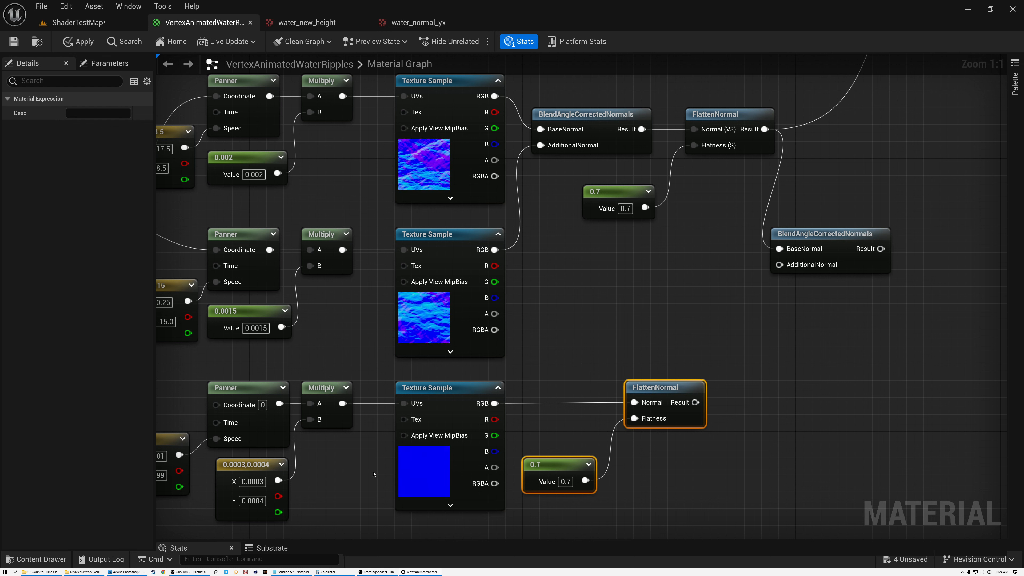
Set the copied flatness constant to 0.3 and connect its FlattenNormal Result to the new blend node's AdditionalNormal.
left_click(566, 481)
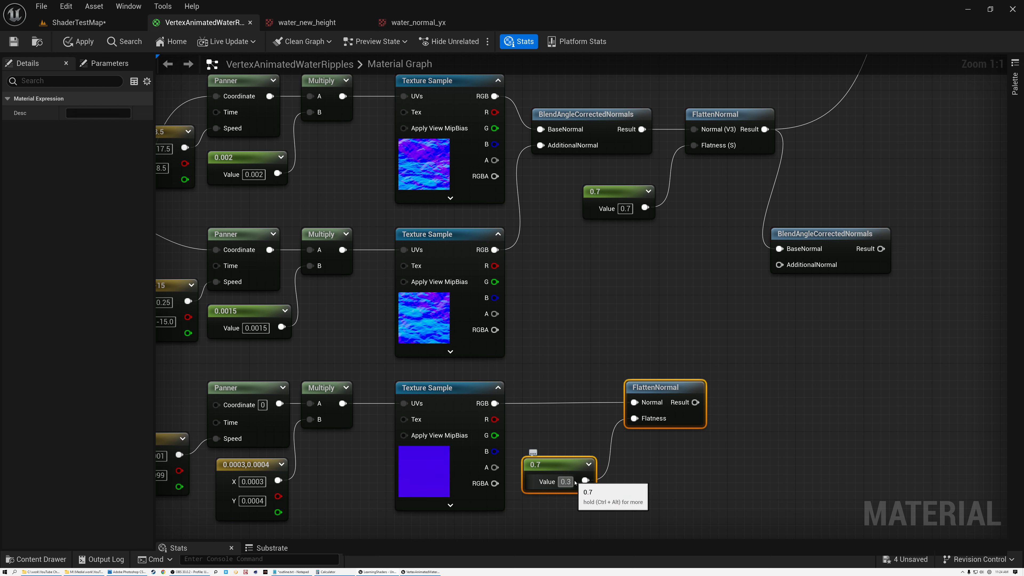
type("0.3")
key("Return")
left_click(427, 410)
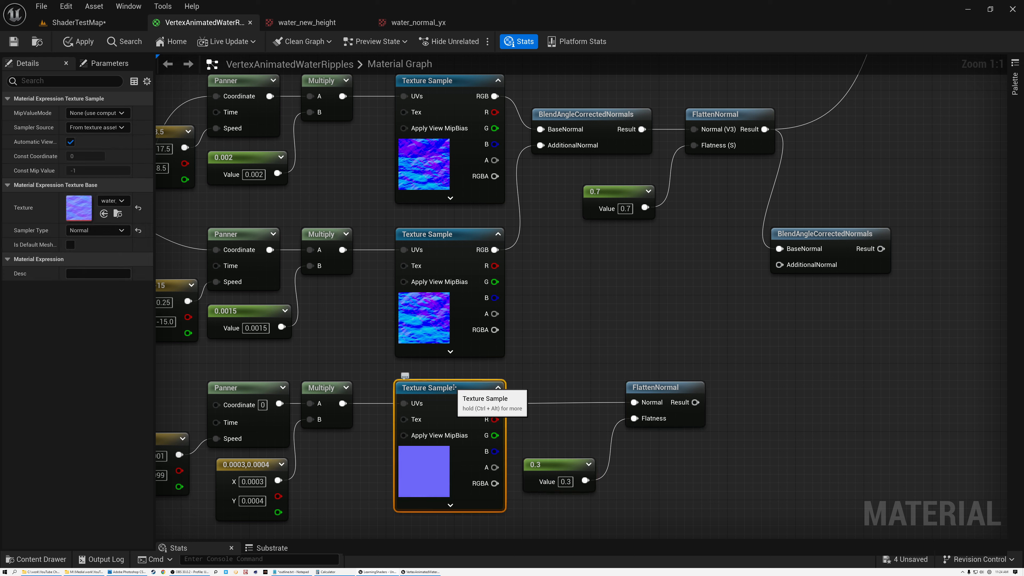
left_click_drag(698, 407, 778, 267)
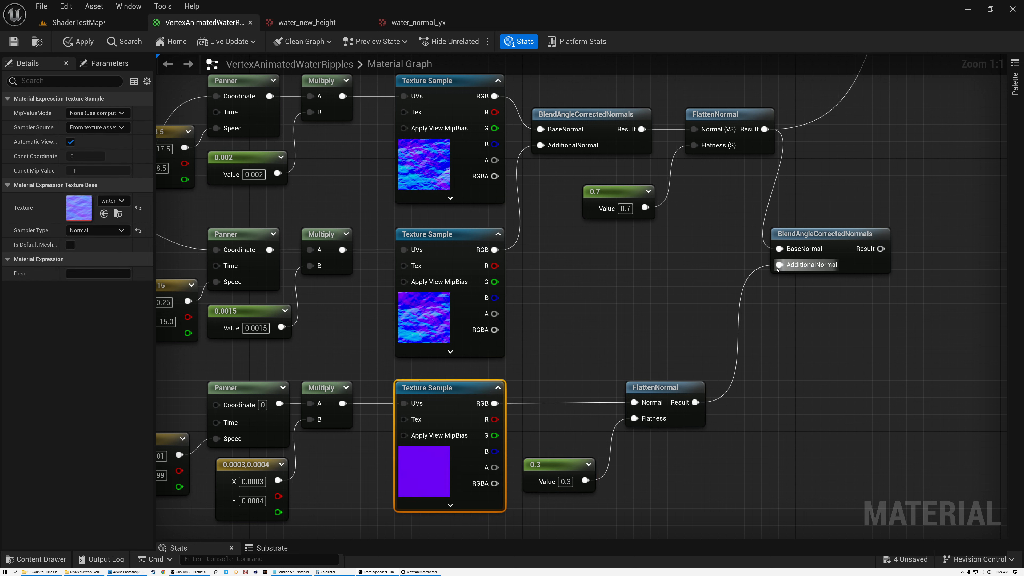
Review how the flattened two-texture blend and the third texture chain feed the new BlendAngleCorrectedNormals node.
left_click(450, 97)
left_click(481, 237)
left_click(564, 114)
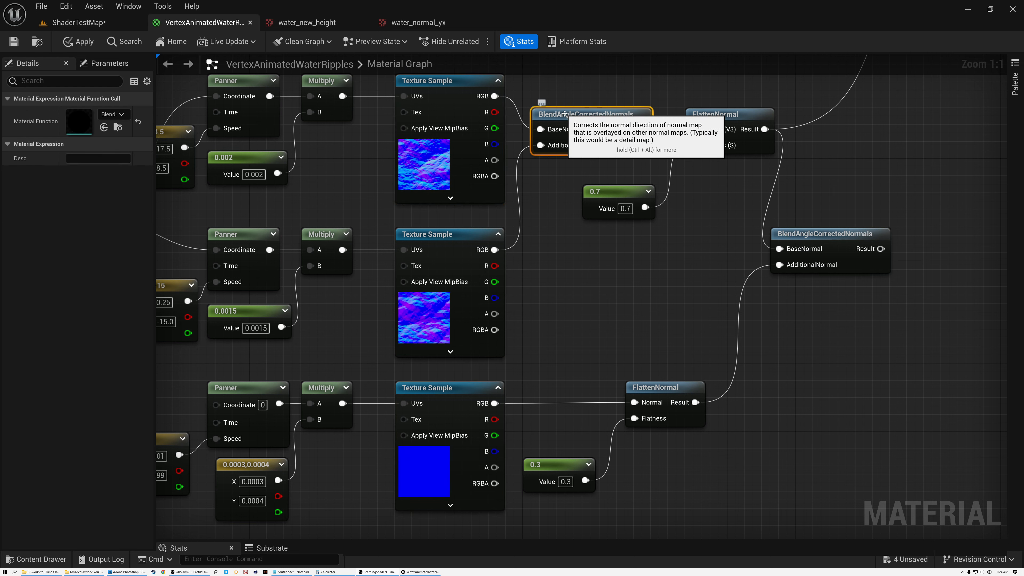
left_click_drag(665, 107, 735, 252)
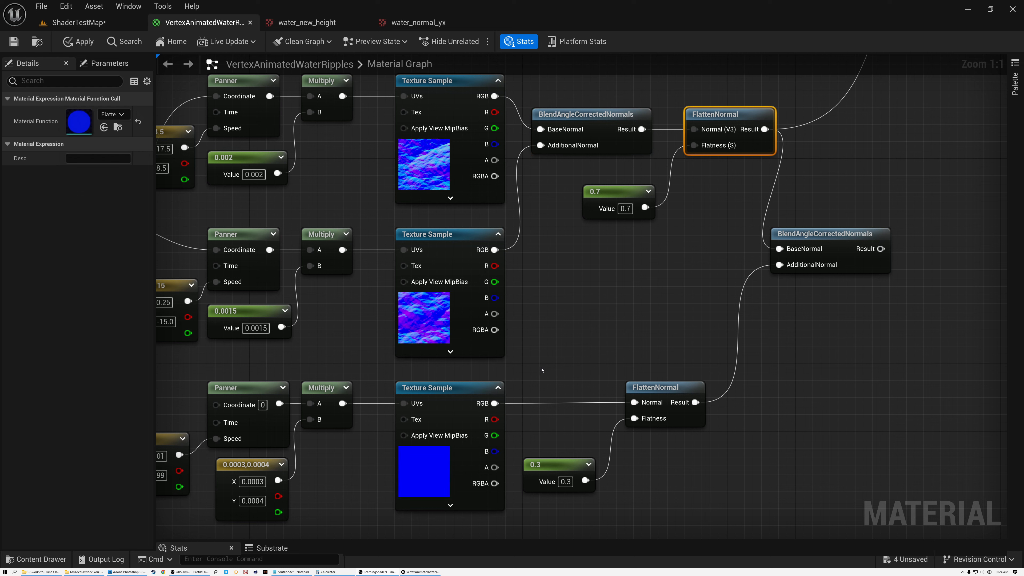
left_click(464, 389)
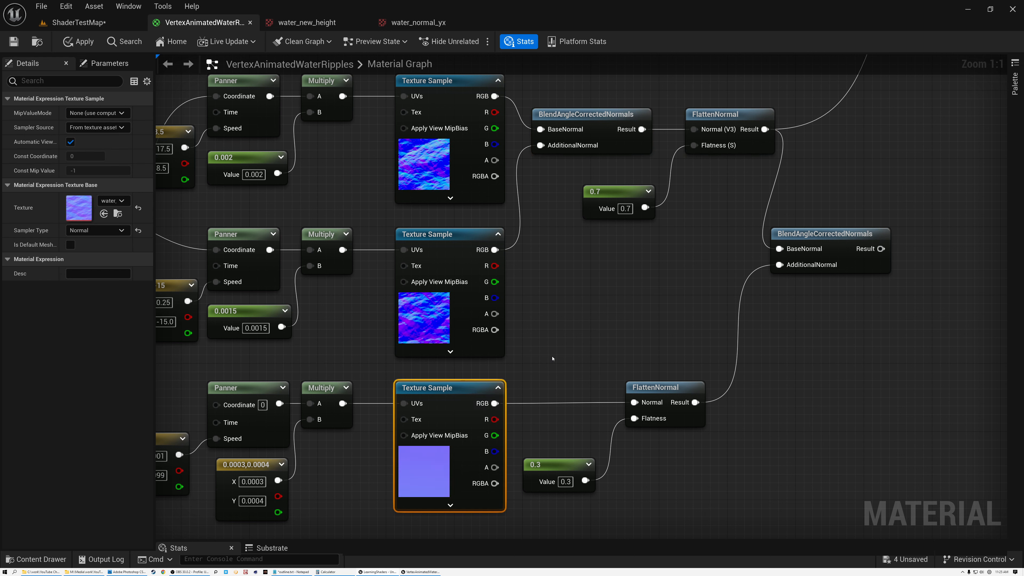
left_click_drag(554, 357, 681, 519)
Align the new BlendAngleCorrectedNormals with the upper FlattenNormal and connect its Result to the final blend node's AdditionalNormal.
left_click_drag(806, 238, 838, 166)
right_click_drag(681, 210, 335, 435)
left_click_drag(493, 394, 511, 343)
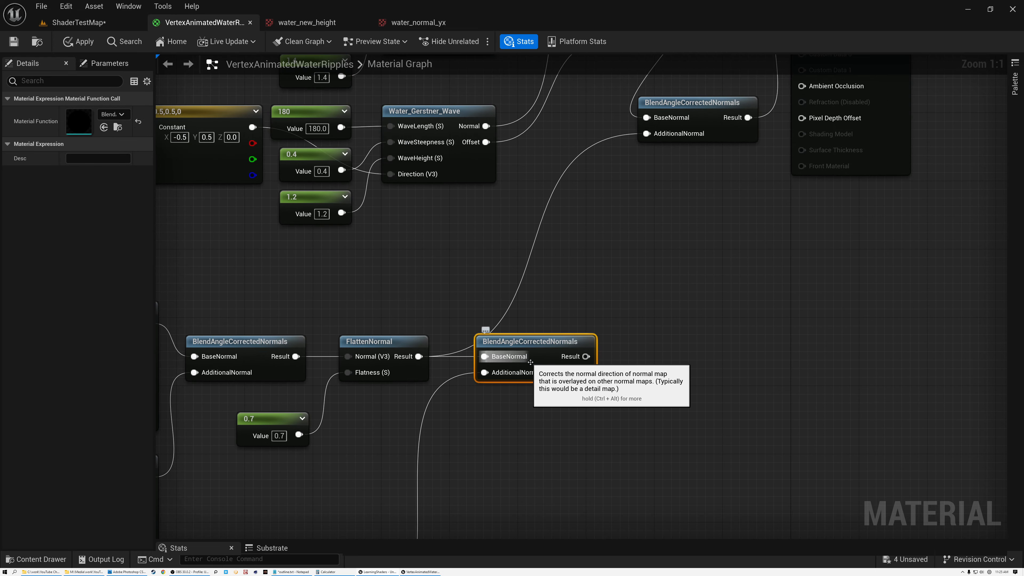
left_click_drag(585, 356, 652, 136)
Save the material with the third normal layer and check the water surface in the ShaderTestMap level.
scroll(508, 256, "down", 3)
right_click_drag(427, 277, 736, 238)
right_click_drag(602, 237, 601, 153)
scroll(599, 161, "up", 2)
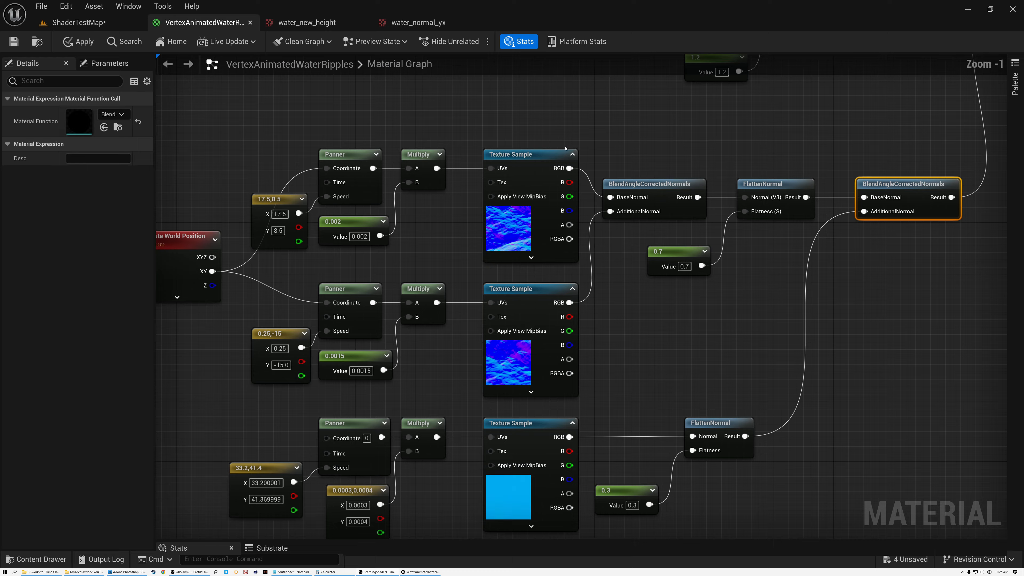
left_click(14, 41)
left_click(78, 23)
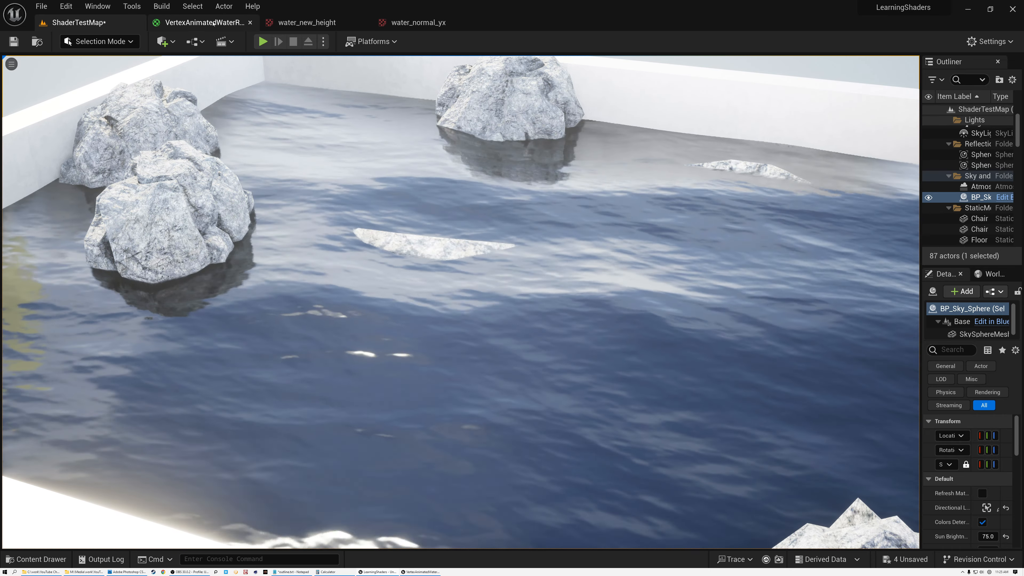
In the material graph, connect the third layer's FlattenNormal Result directly to the final BlendAngleCorrectedNormals node's AdditionalNormal.
left_click(213, 23)
mouse_move(478, 359)
right_mouse_down()
mouse_move(431, 192)
mouse_move(514, 286)
mouse_move(480, 331)
mouse_move(480, 365)
right_mouse_up()
scroll(445, 194, "down", 2)
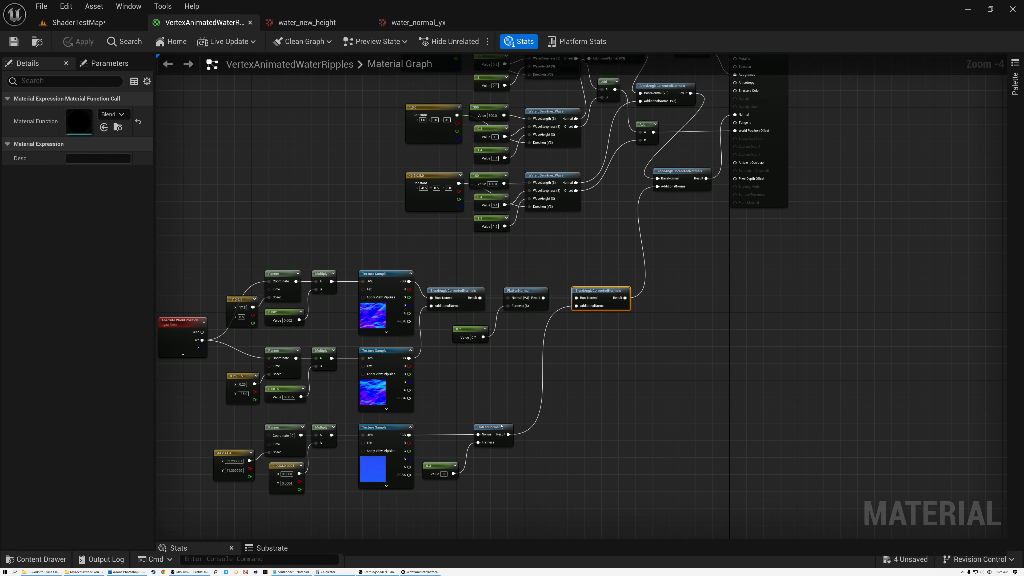
left_click_drag(243, 420, 537, 490)
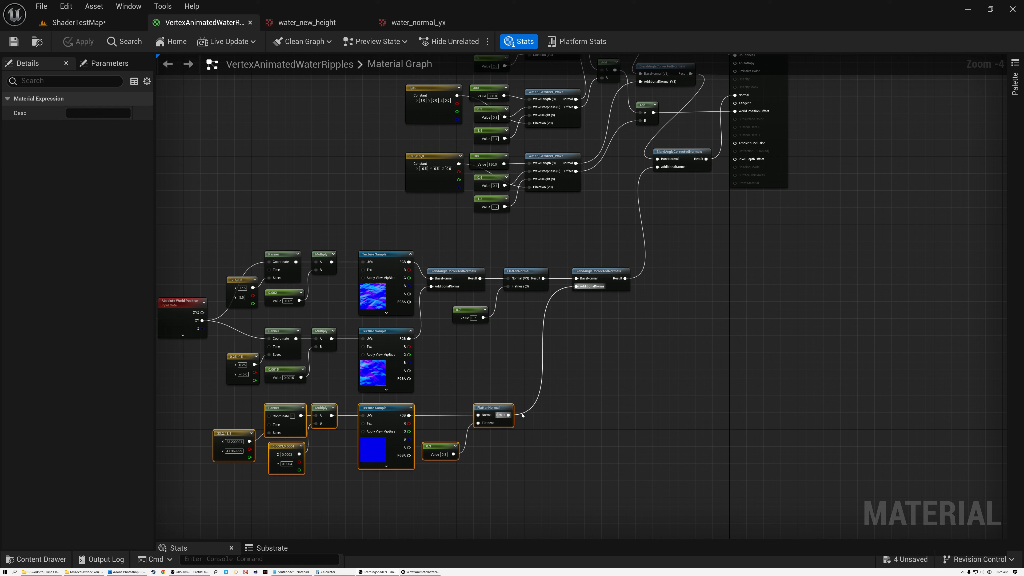
left_click(522, 419)
left_click_drag(508, 414, 657, 167)
Connect Absolute World Position XY to the third Panner's Coordinate, save the material and check the water in the ShaderTestMap level.
left_click_drag(246, 222, 603, 354)
key("Home")
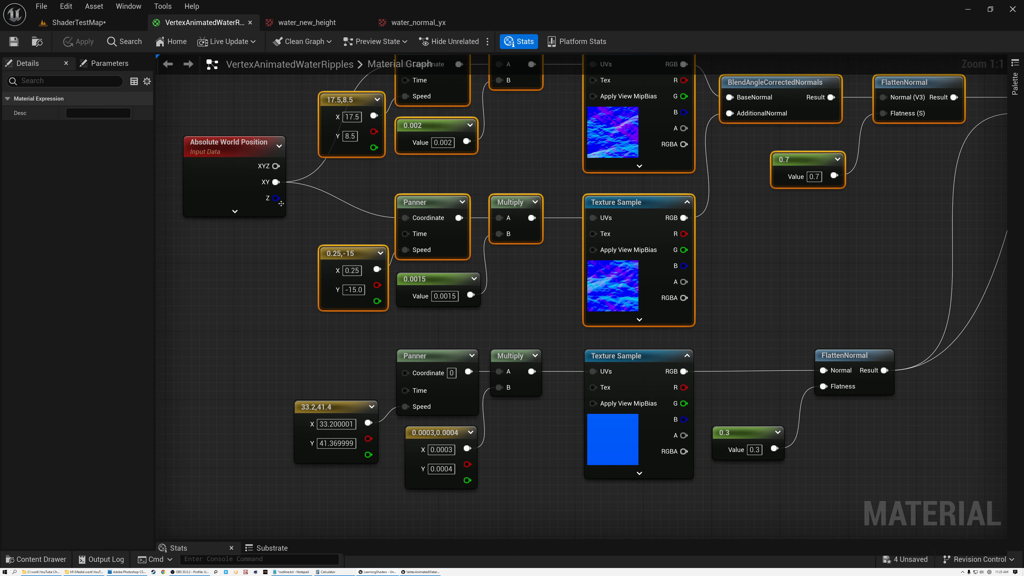
left_click_drag(275, 182, 404, 372)
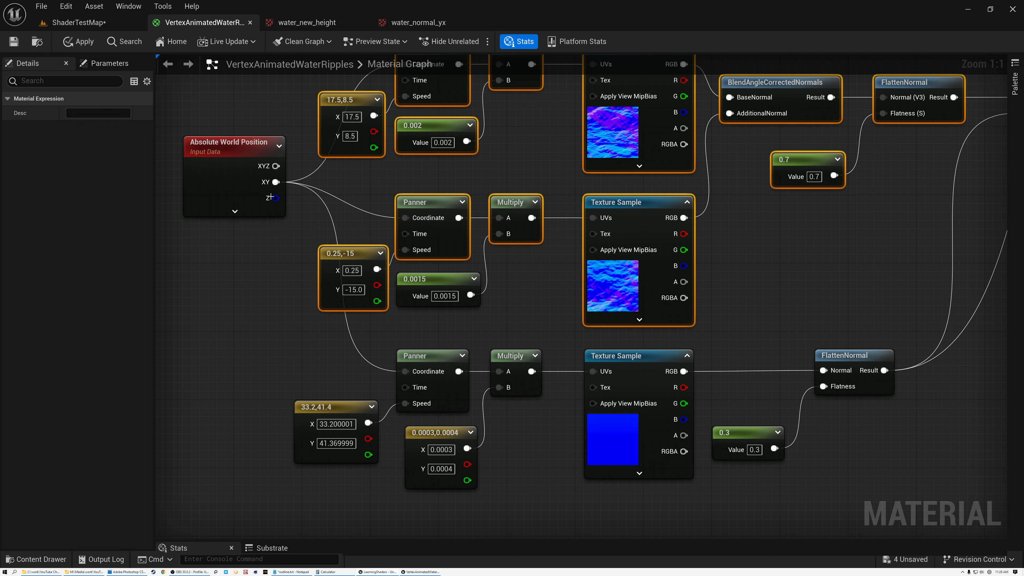
left_click(221, 155)
left_click(433, 384)
key("ctrl+s")
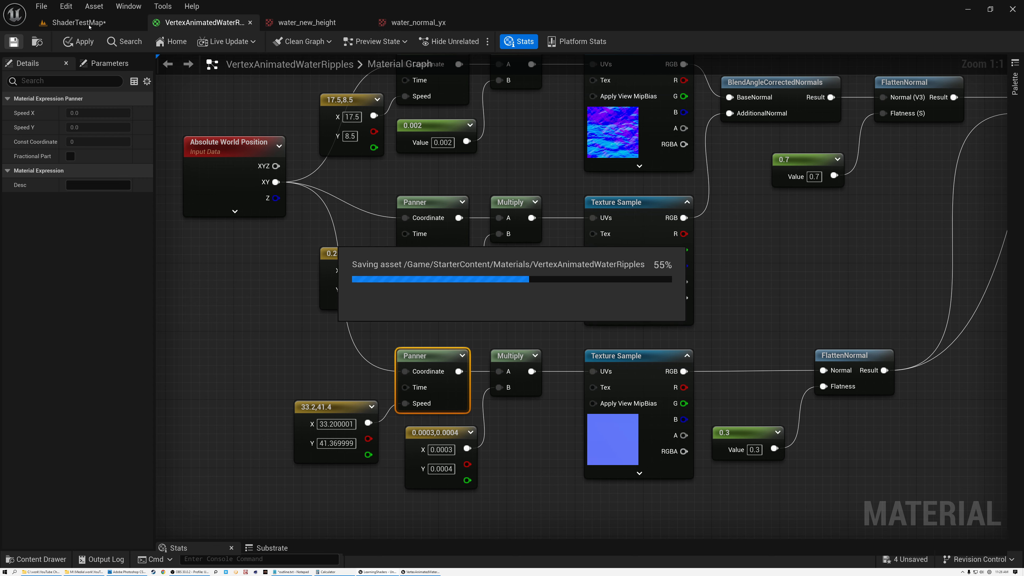
left_click(89, 24)
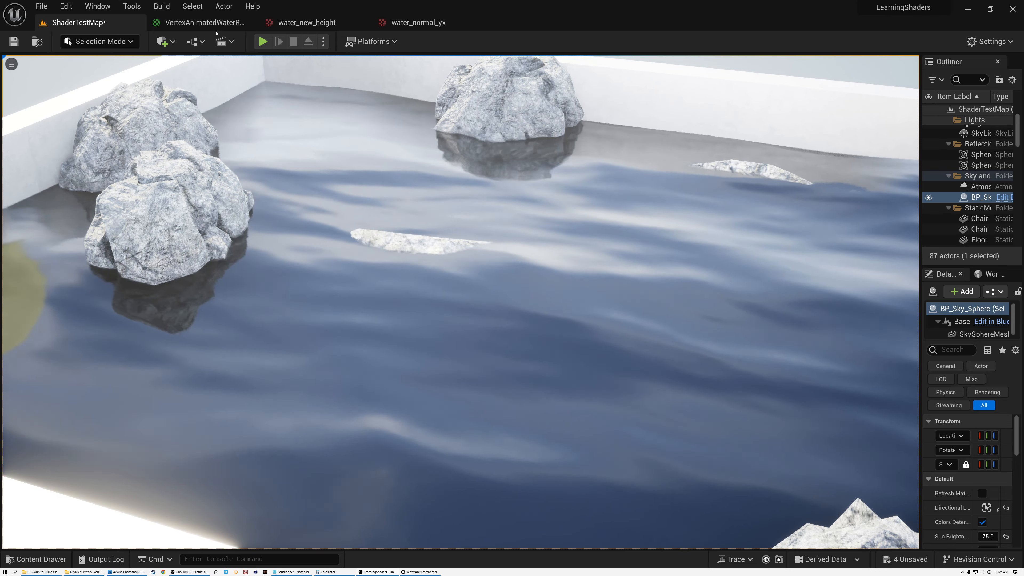
Reconnect the three-layer blend's Result to the final blend node's AdditionalNormal and view the combined ripples in the ShaderTestMap level.
left_click(202, 22)
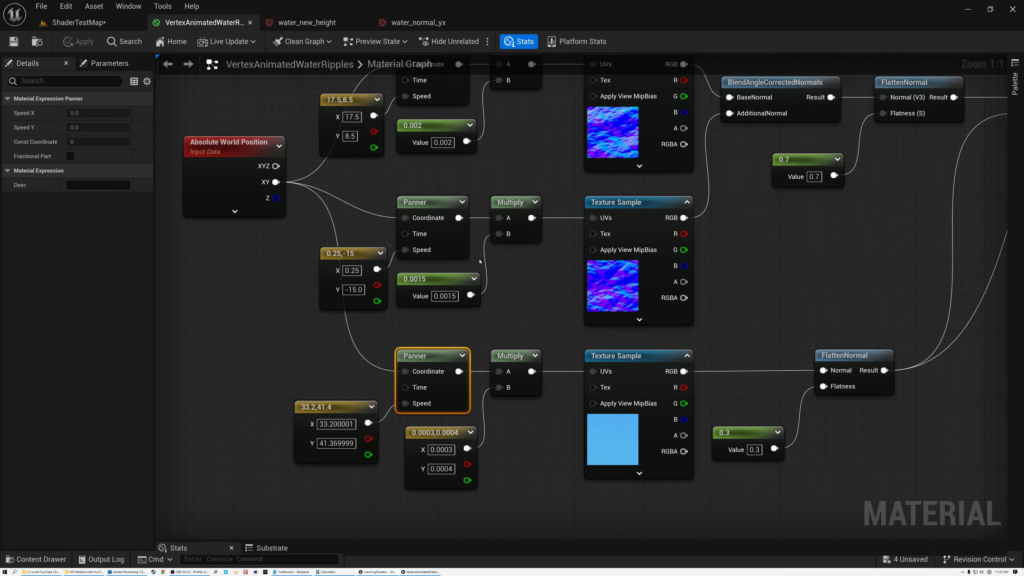
scroll(429, 292, "down", 5)
scroll(511, 340, "up", 1)
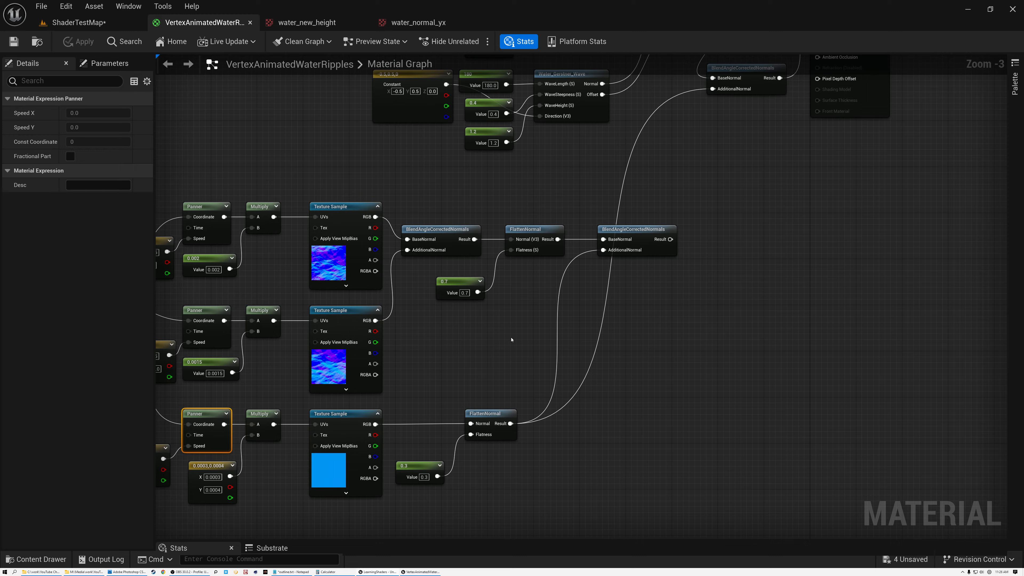
right_click_drag(701, 245, 617, 348)
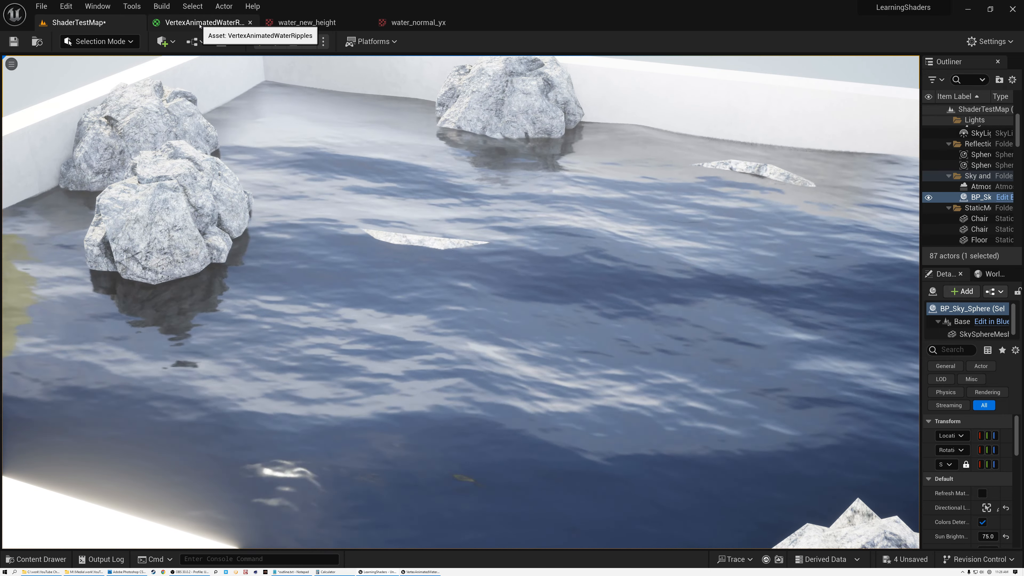
Review the material graph, from the three panning texture chains to the Gerstner wave nodes and the final normal blend.
left_click(204, 22)
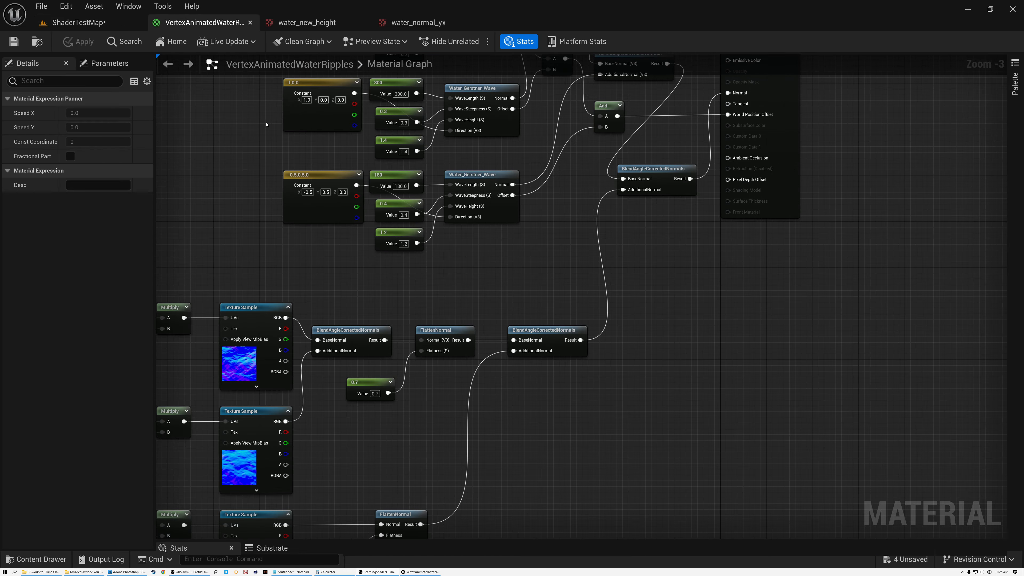
right_click_drag(389, 285, 645, 155)
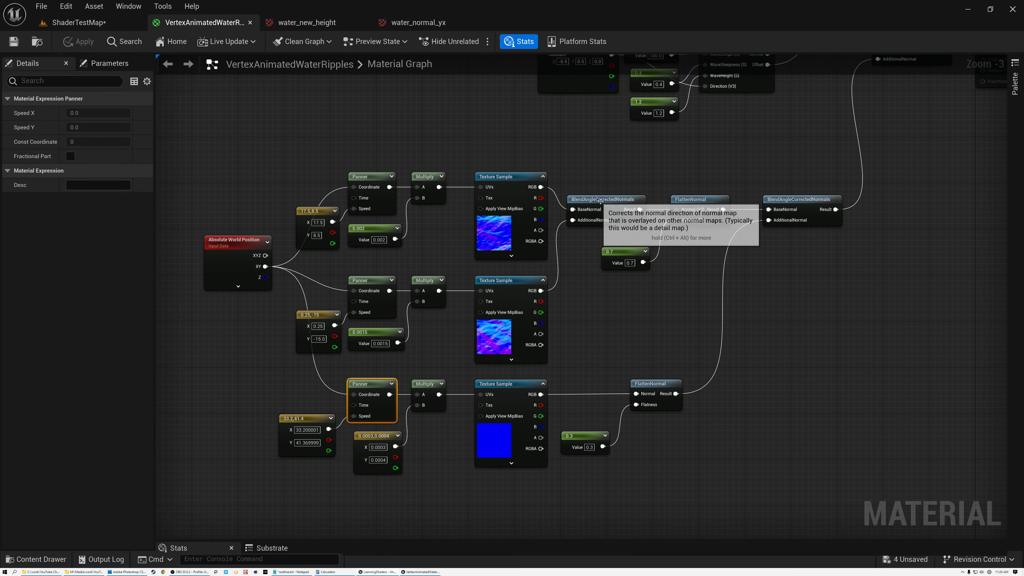
right_click_drag(793, 61, 475, 361)
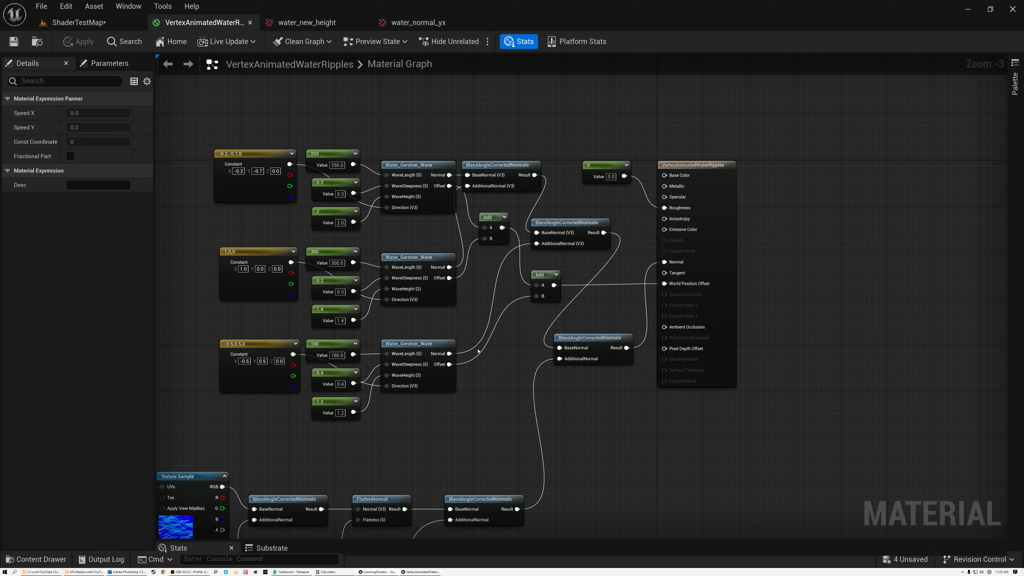
left_click_drag(219, 128, 495, 415)
right_click(496, 416)
left_click(477, 470)
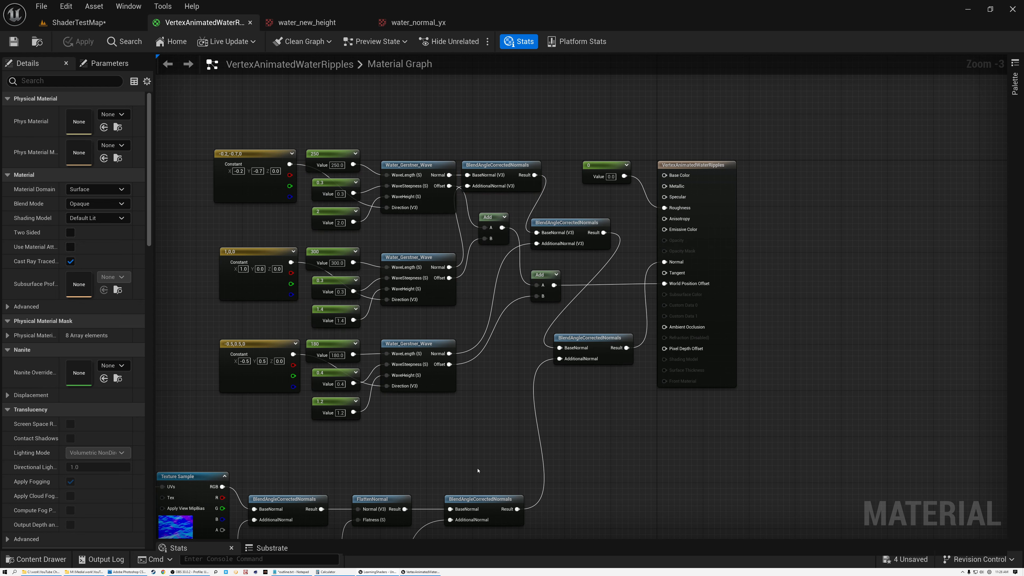
right_click_drag(458, 461, 770, 151)
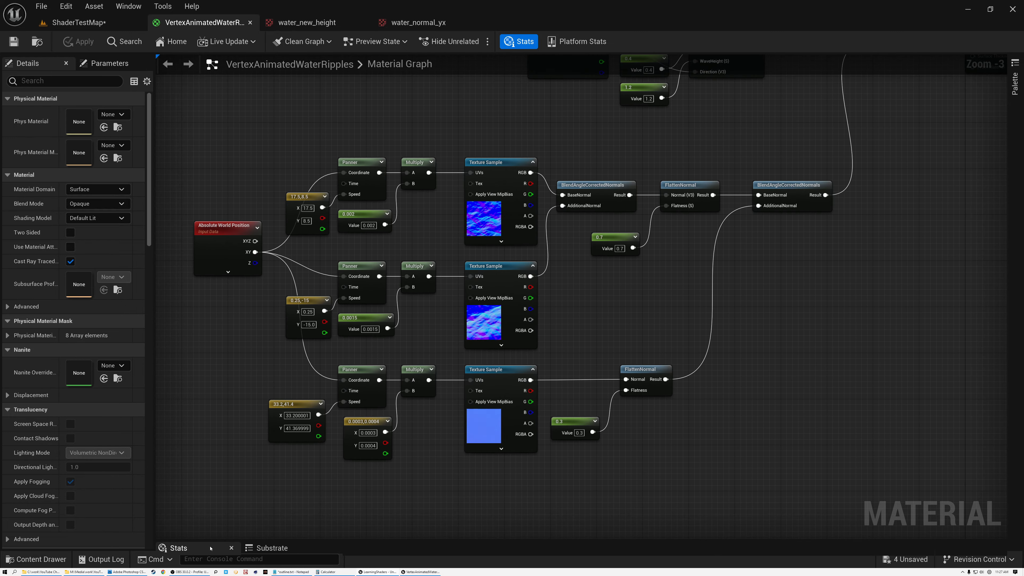
Expand the Stats area beneath the graph to examine the base pass shader's instruction count.
left_click_drag(246, 538, 282, 493)
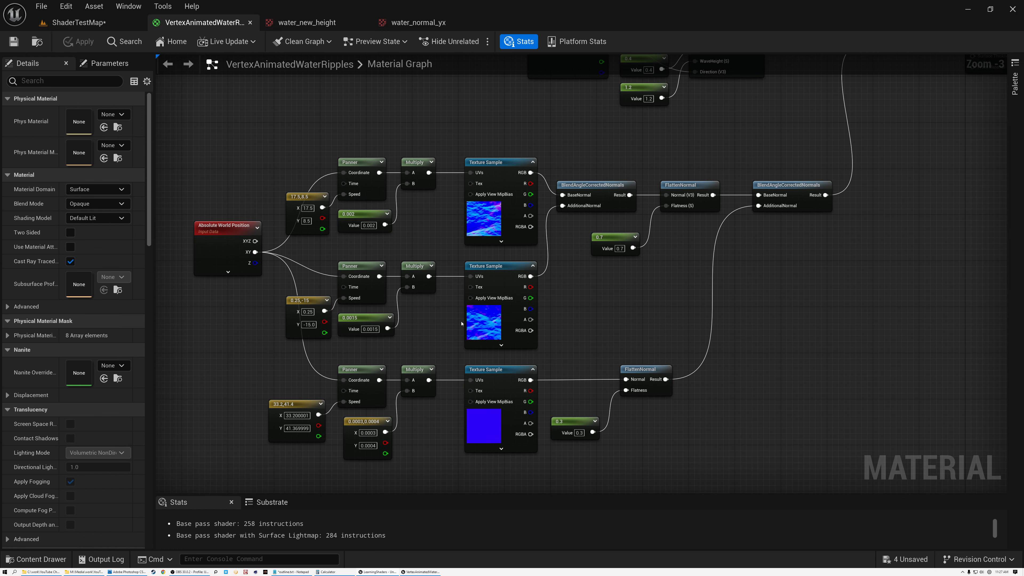
scroll(450, 320, "down", 2)
scroll(451, 320, "up", 1)
right_click_drag(450, 319, 434, 362)
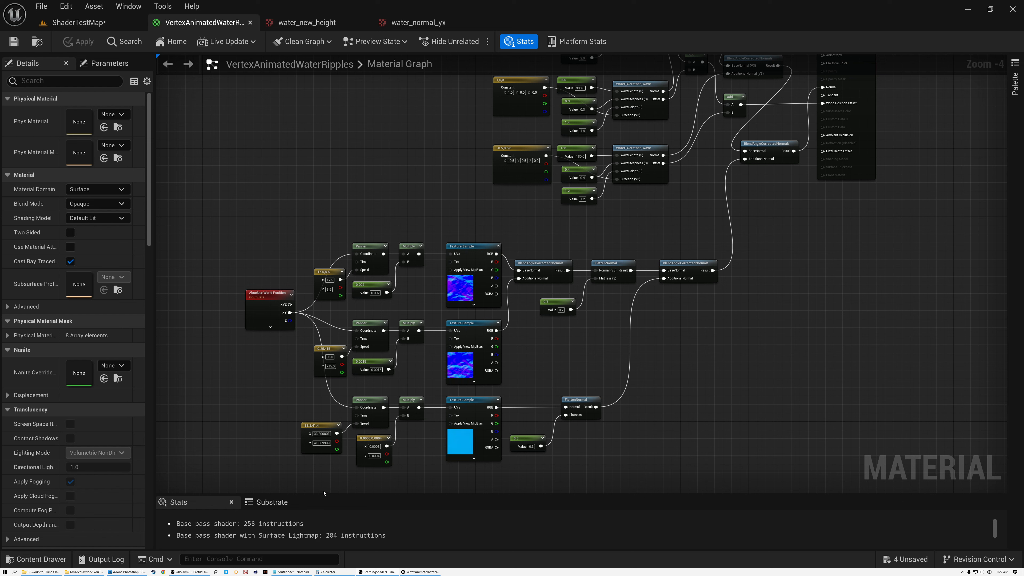
left_click_drag(325, 494, 323, 505)
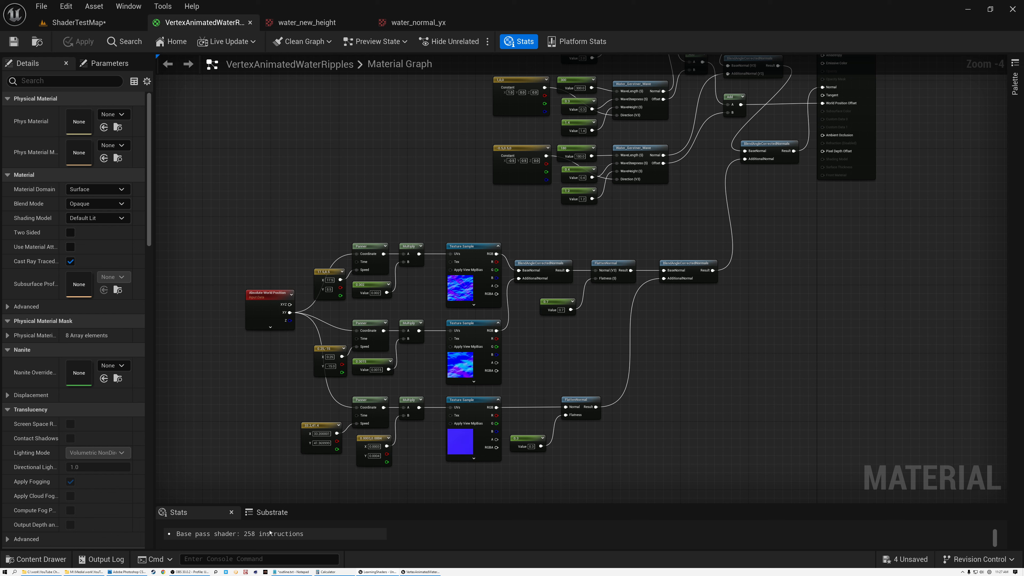
Move the Absolute World Position, Panner, Multiply and constant nodes away from the Texture Samples to open a gap between them.
left_click_drag(245, 229, 411, 467)
left_click_drag(411, 415, 343, 414)
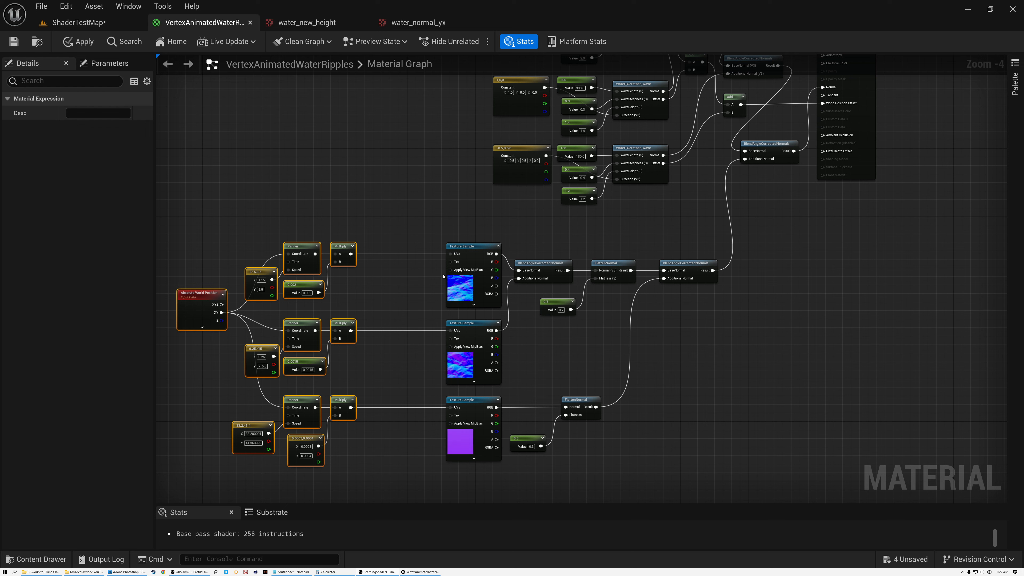
left_click(390, 278)
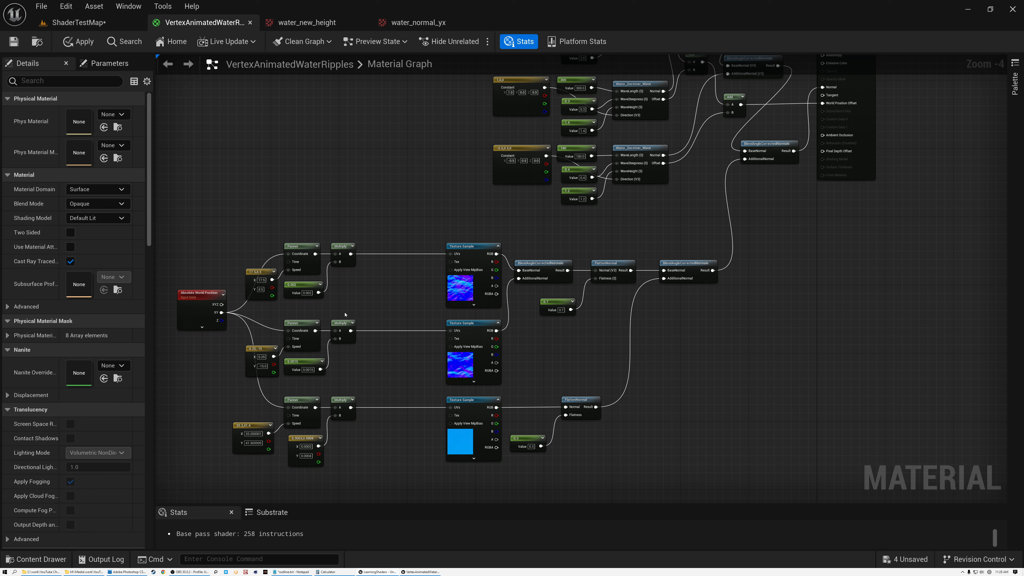
Add a VertexInterpolator node in the gap between the first chain's Multiply and its Texture Sample.
right_click_drag(372, 300, 335, 396)
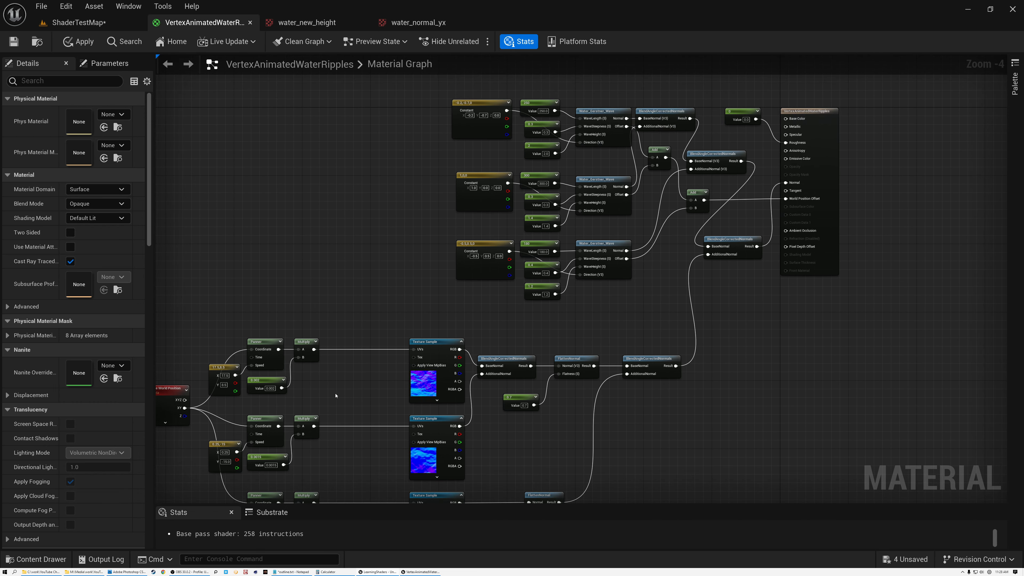
right_click_drag(336, 395, 482, 283)
scroll(482, 283, "up", 3)
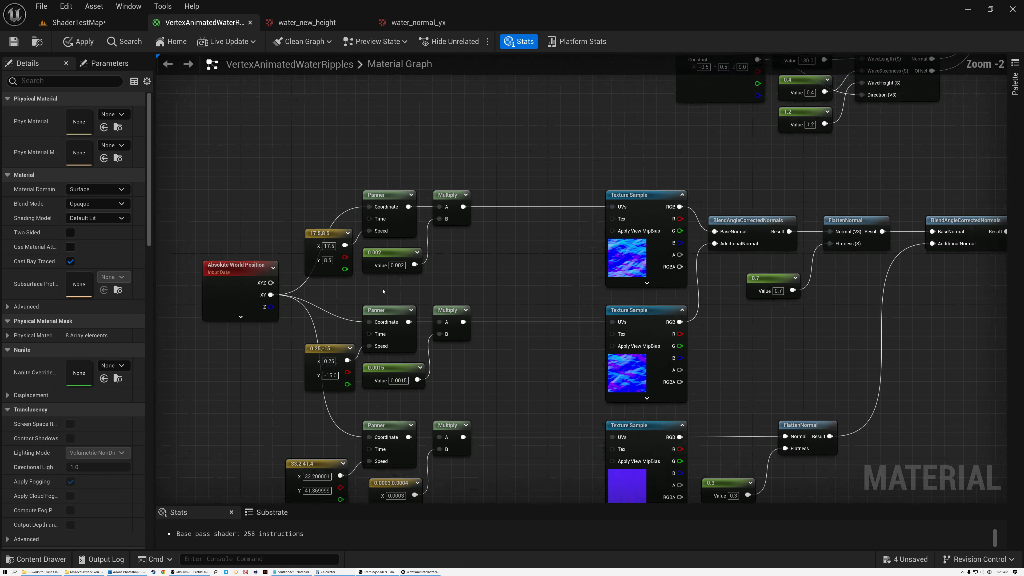
right_click_drag(193, 173, 229, 106)
left_click_drag(228, 105, 515, 462)
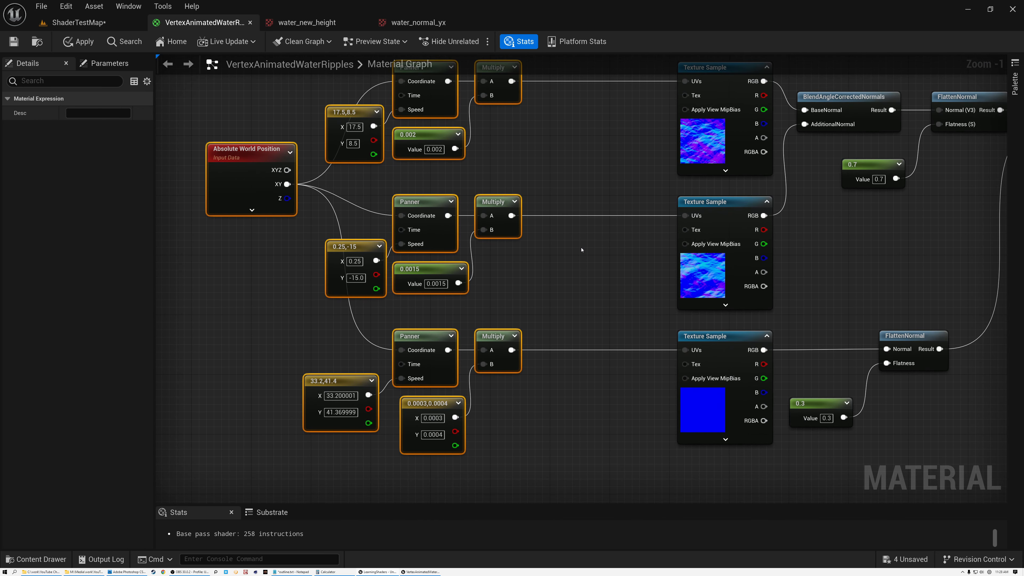
right_click_drag(580, 246, 562, 294)
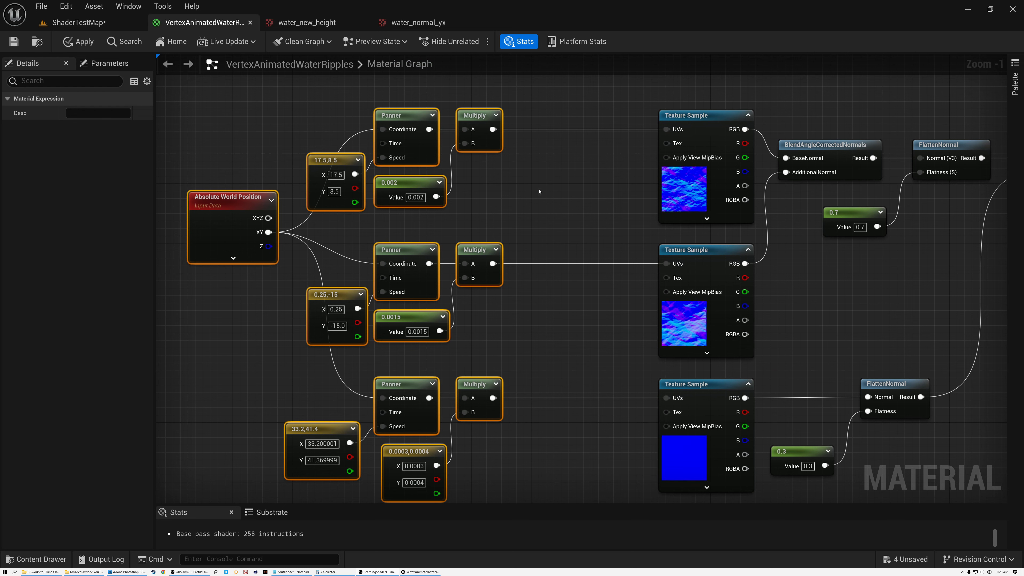
left_click(545, 167)
right_click(546, 166)
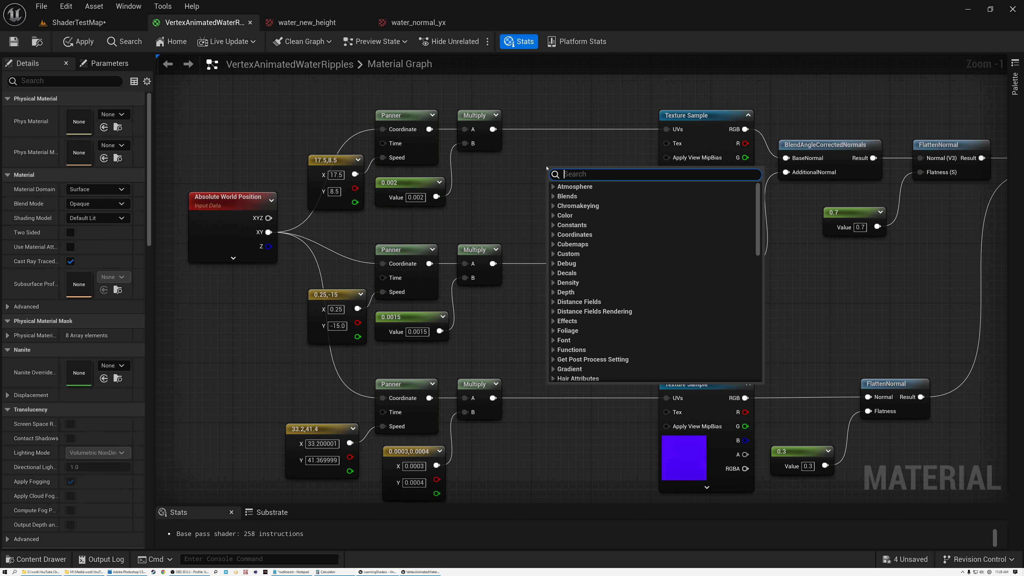
type("vert")
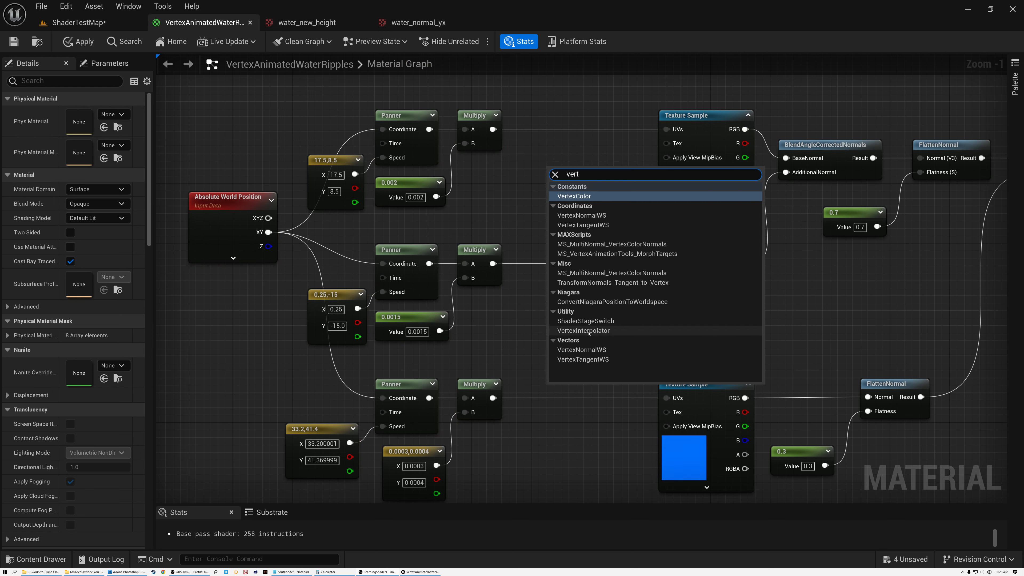
left_click(583, 331)
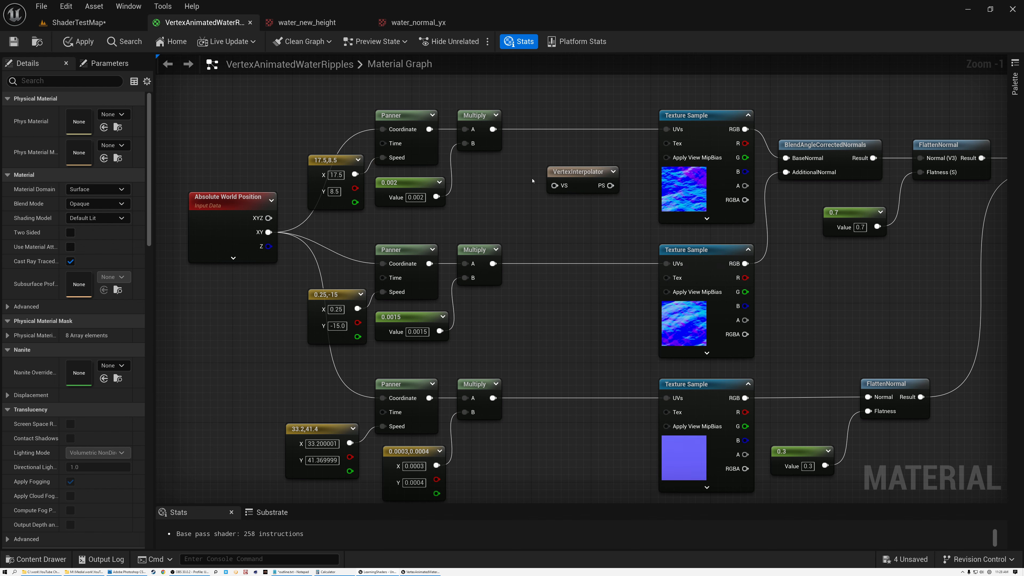
Wire the first Multiply through the VertexInterpolator into the Texture Sample's UVs and align the interpolator with that row.
left_click_drag(186, 106, 511, 302)
right_click_drag(551, 121, 540, 464)
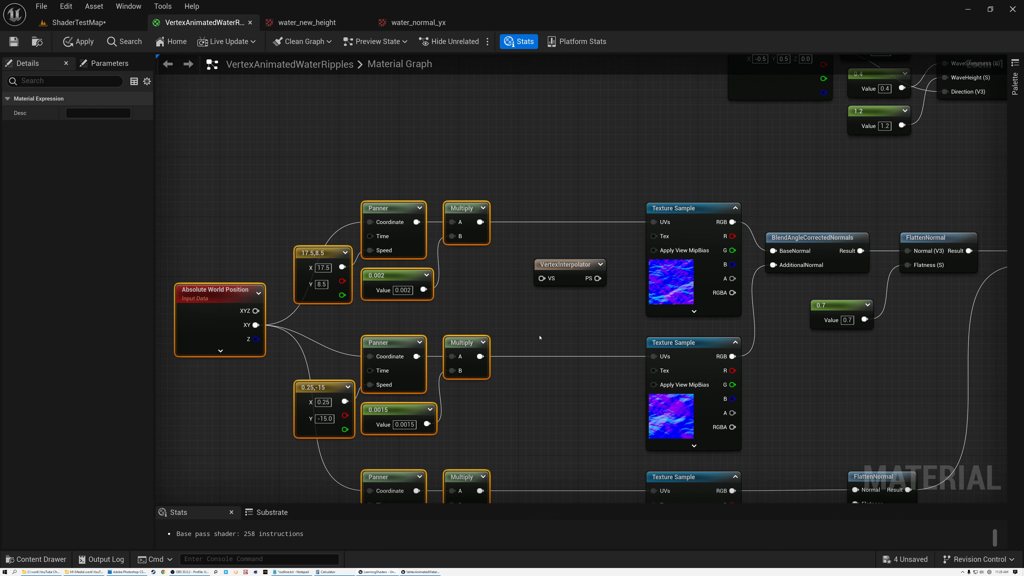
left_click_drag(564, 265, 563, 253)
left_click_drag(480, 222, 653, 222)
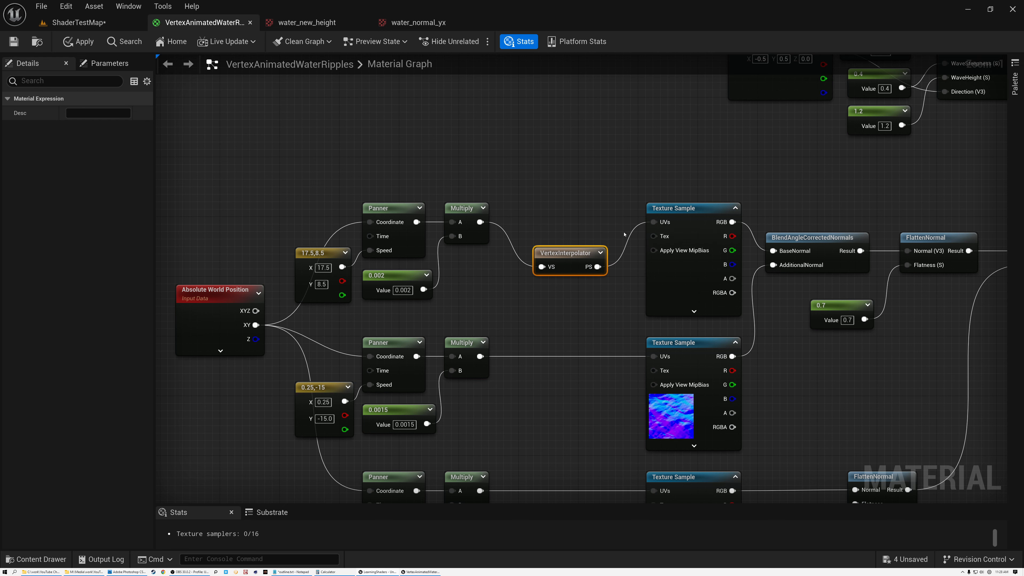
left_click_drag(565, 253, 564, 208)
left_click_drag(293, 195, 491, 298)
left_click(548, 292)
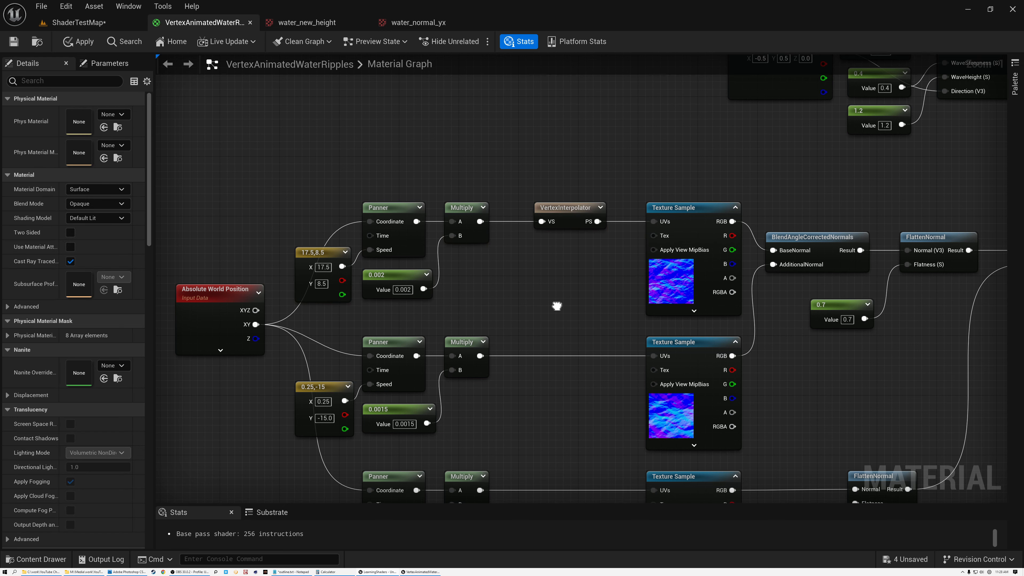
Duplicate the VertexInterpolator, wire it between the second Multiply and Texture Sample UVs, and align it with that row.
right_click_drag(556, 300, 539, 219)
left_click(551, 121)
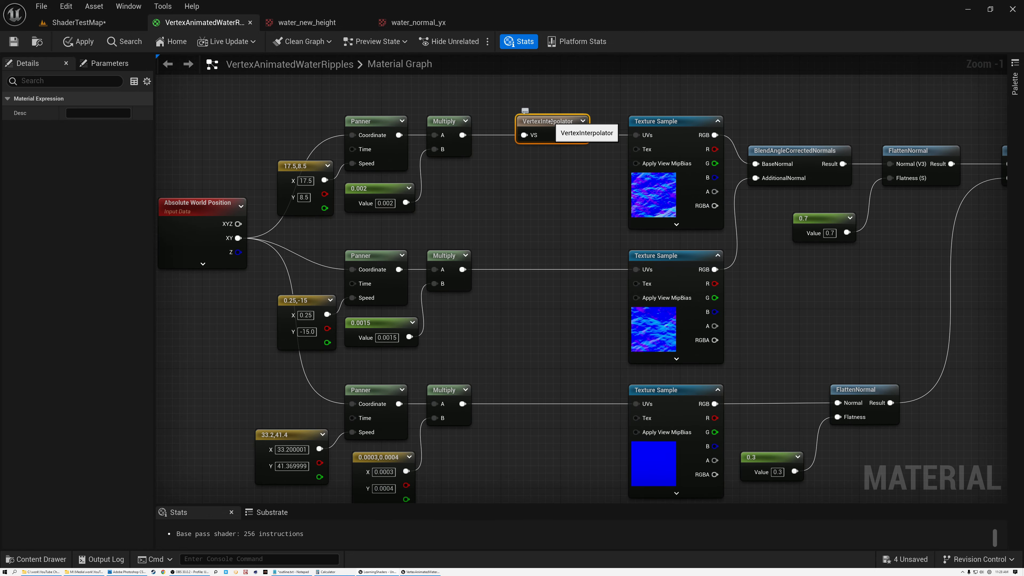
key("ctrl+d")
left_click_drag(576, 128, 546, 240)
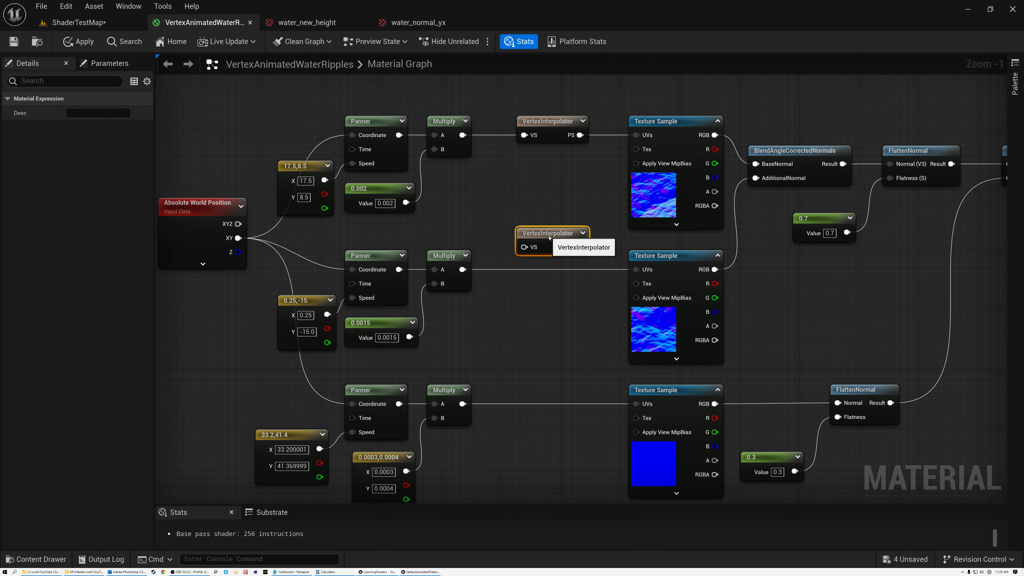
left_click_drag(464, 269, 637, 269)
left_click_drag(549, 238, 548, 261)
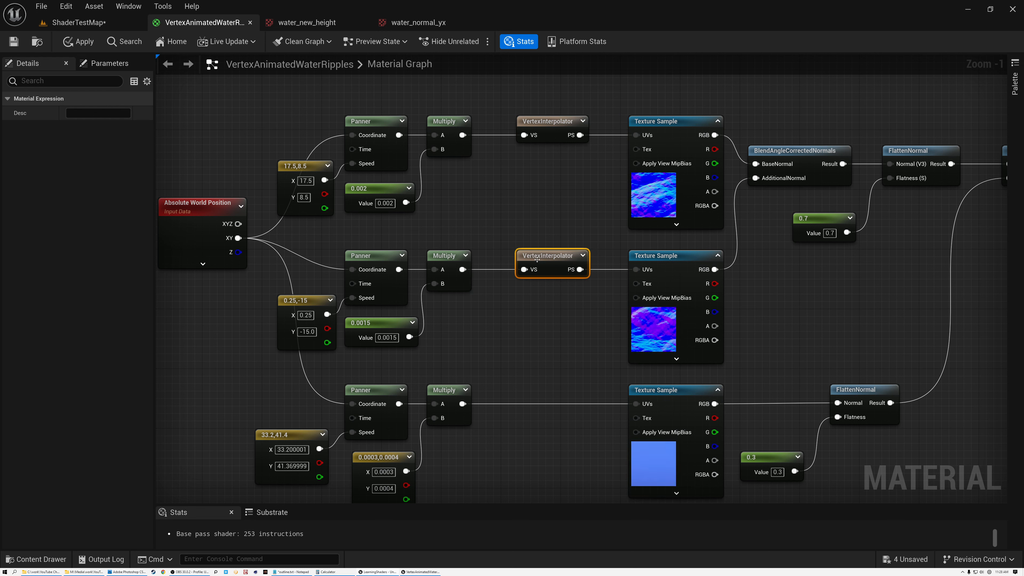
Duplicate the VertexInterpolator between the third Multiply and Texture Sample UVs, then line up the second and third interpolators.
key("ctrl+d")
left_click_drag(567, 270, 537, 358)
left_click_drag(463, 405, 636, 404)
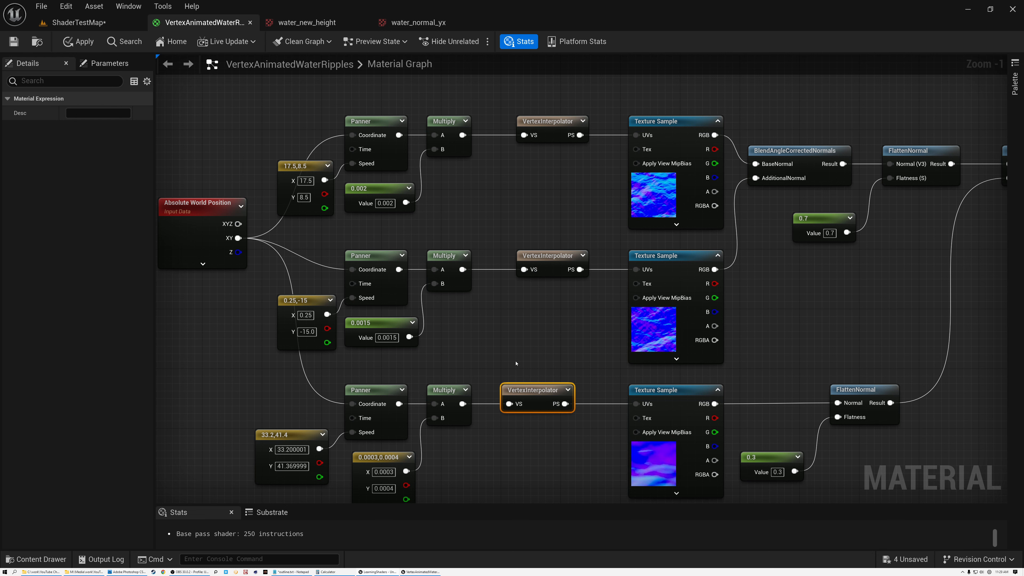
left_click_drag(544, 388, 551, 388)
left_click(547, 257)
left_click_drag(547, 261, 540, 261)
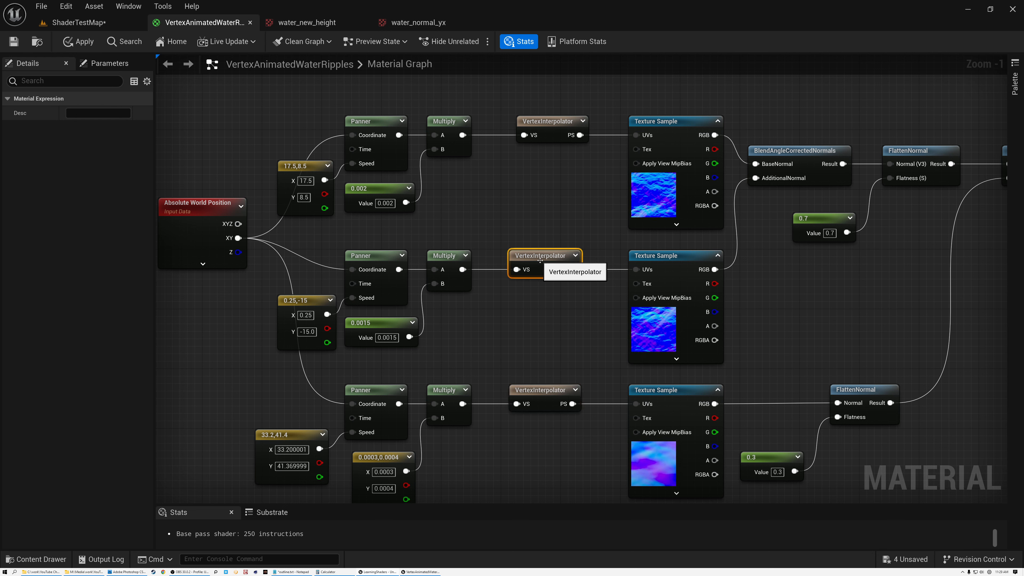
Select the Absolute World Position, Panner, Multiply and constant nodes feeding the three VertexInterpolators.
right_click_drag(244, 140, 291, 122)
left_click_drag(254, 89, 504, 479)
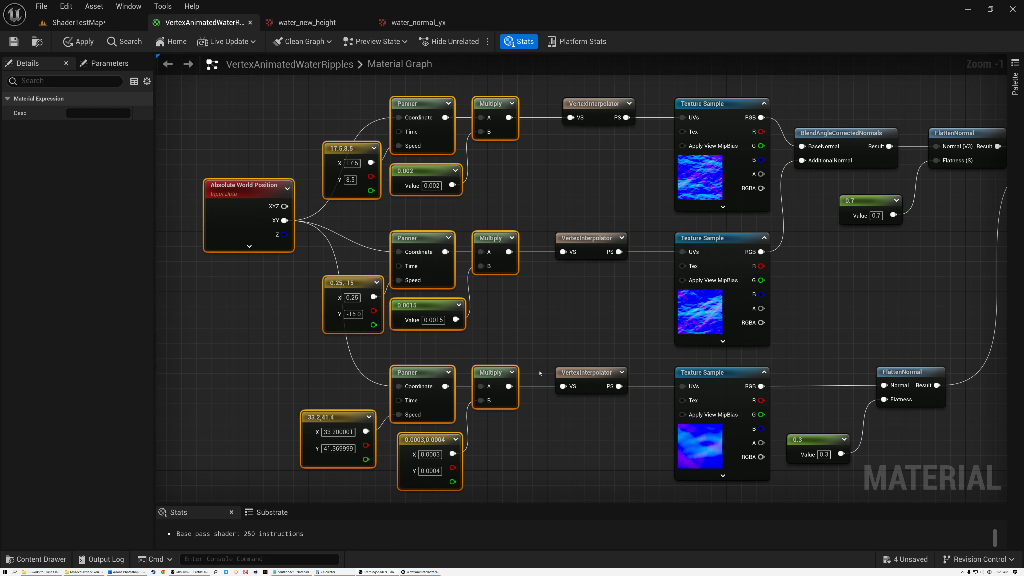
Examine the first two normal Texture Samples and the compression settings of the water_new_height texture.
left_click(578, 311)
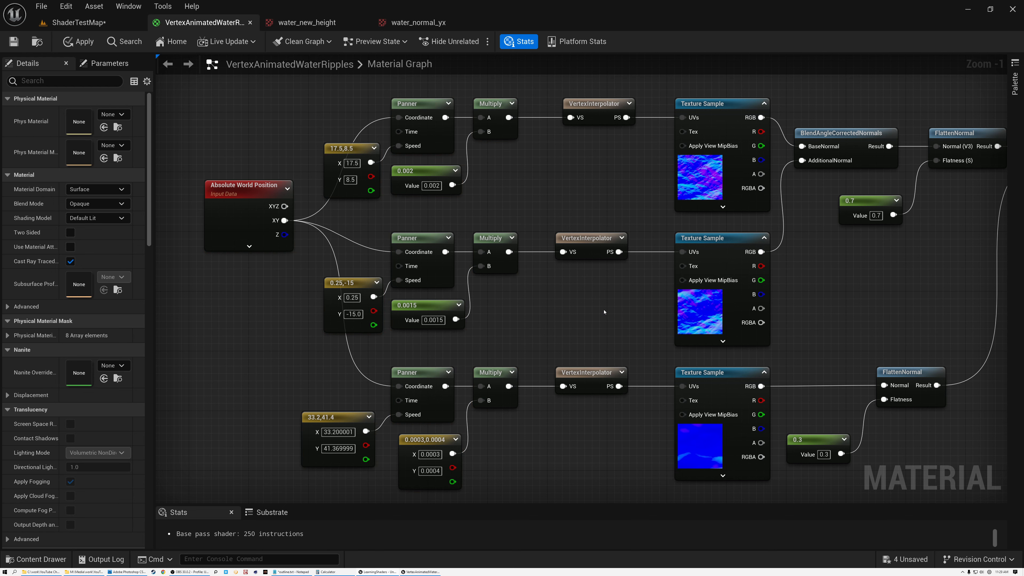
right_click_drag(605, 308, 332, 309)
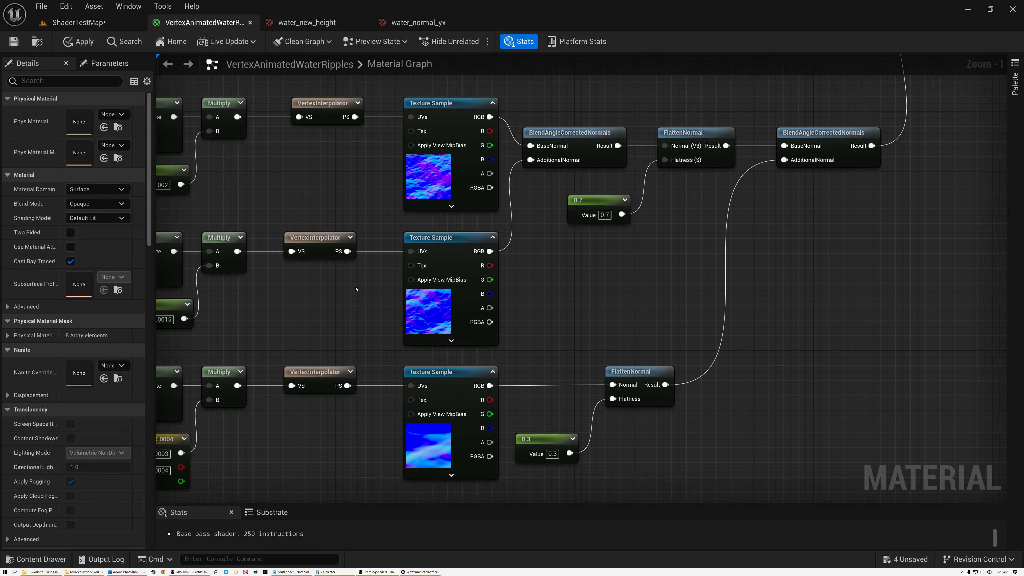
left_click(433, 185)
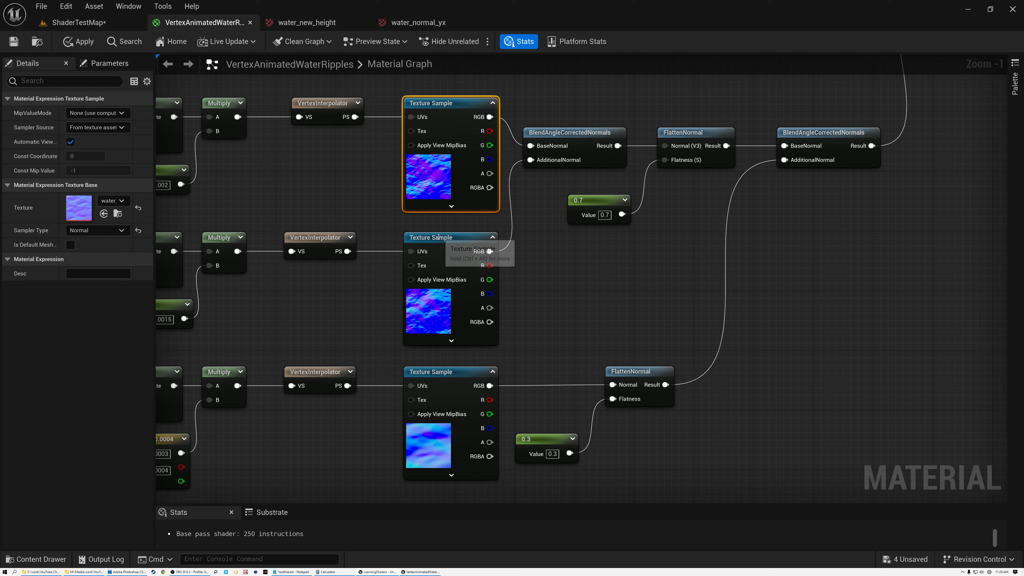
left_click(438, 237)
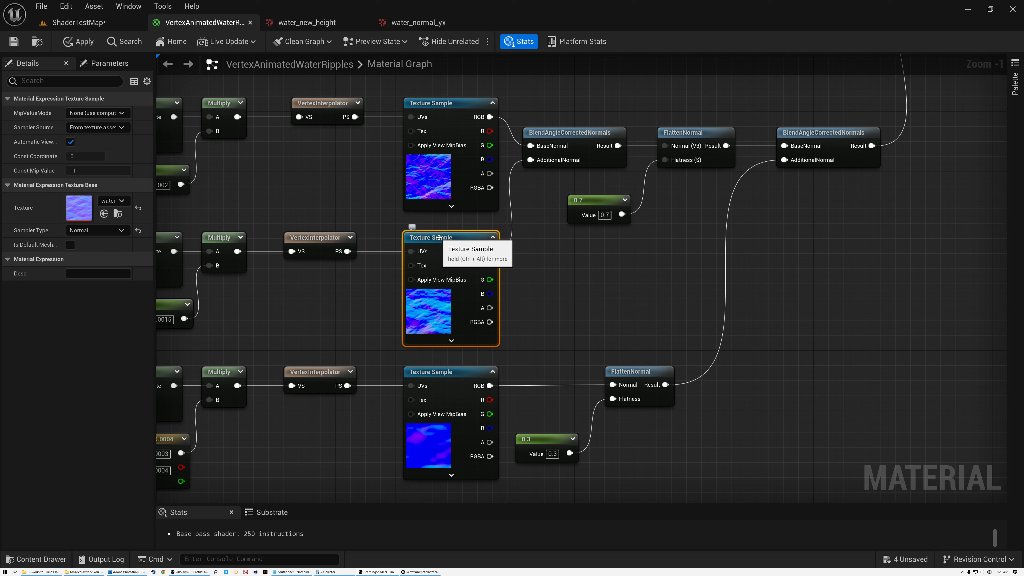
left_click(306, 22)
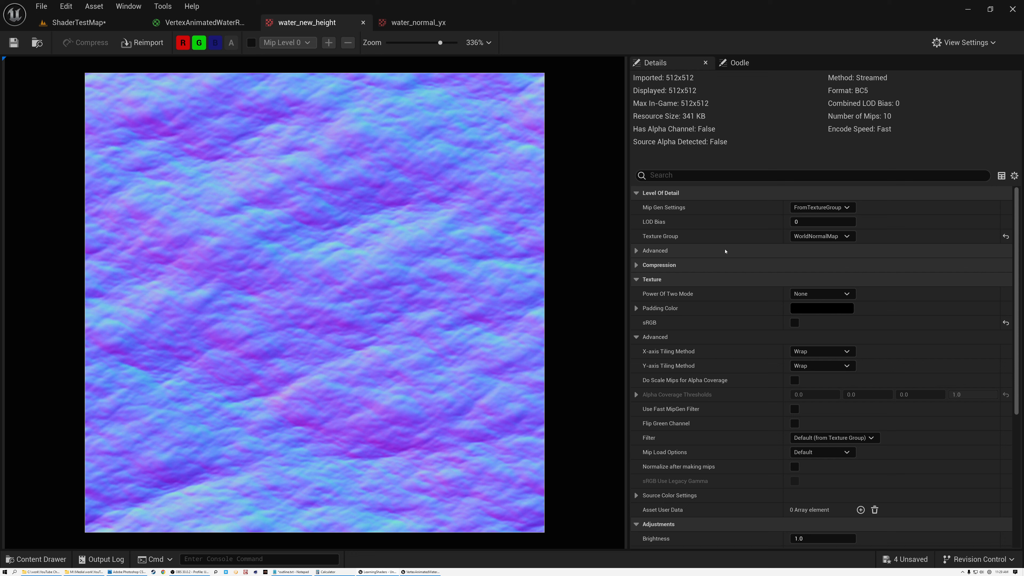
left_click(722, 265)
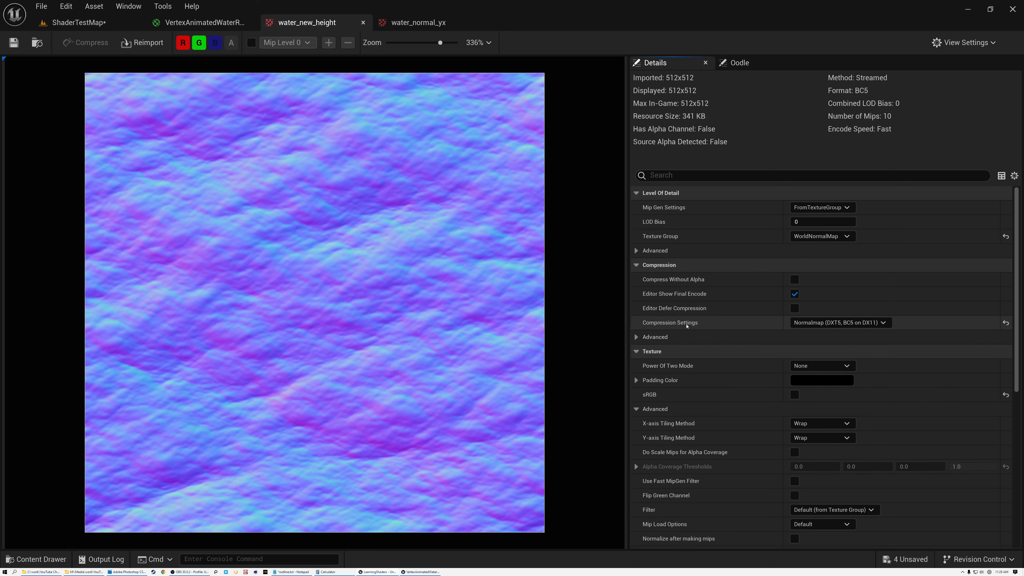
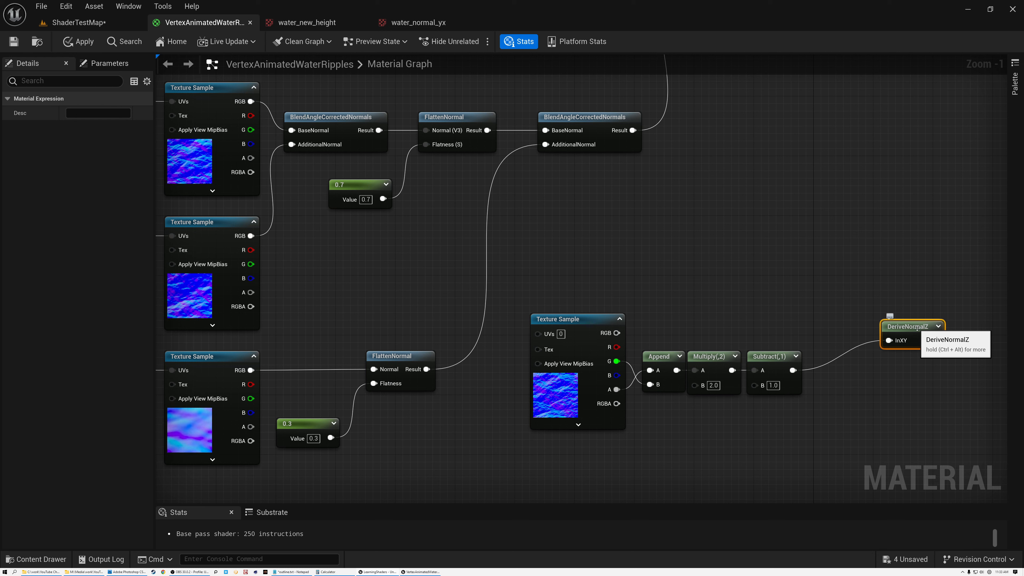
left_click_drag(590, 256, 920, 456)
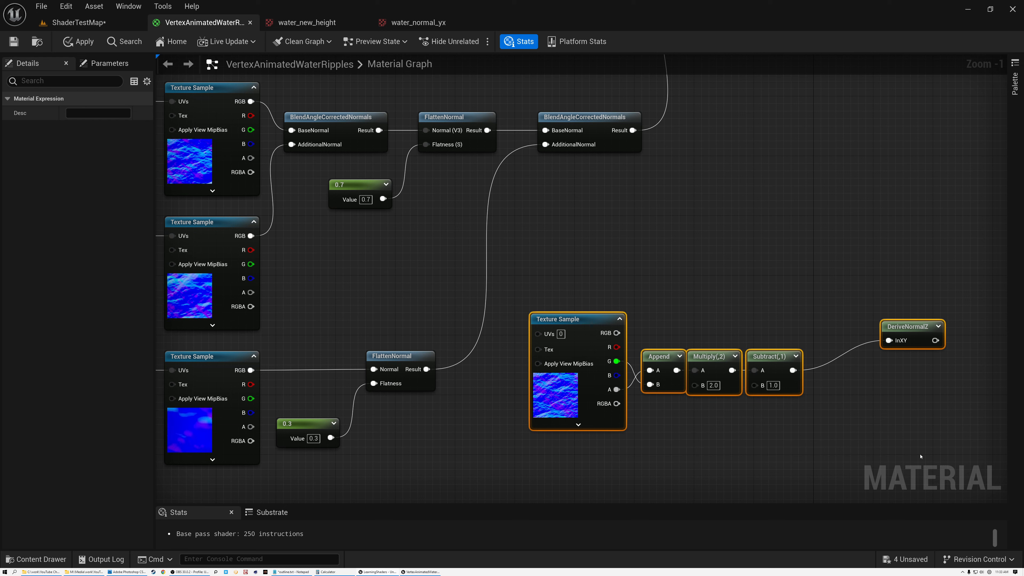
left_click(377, 487)
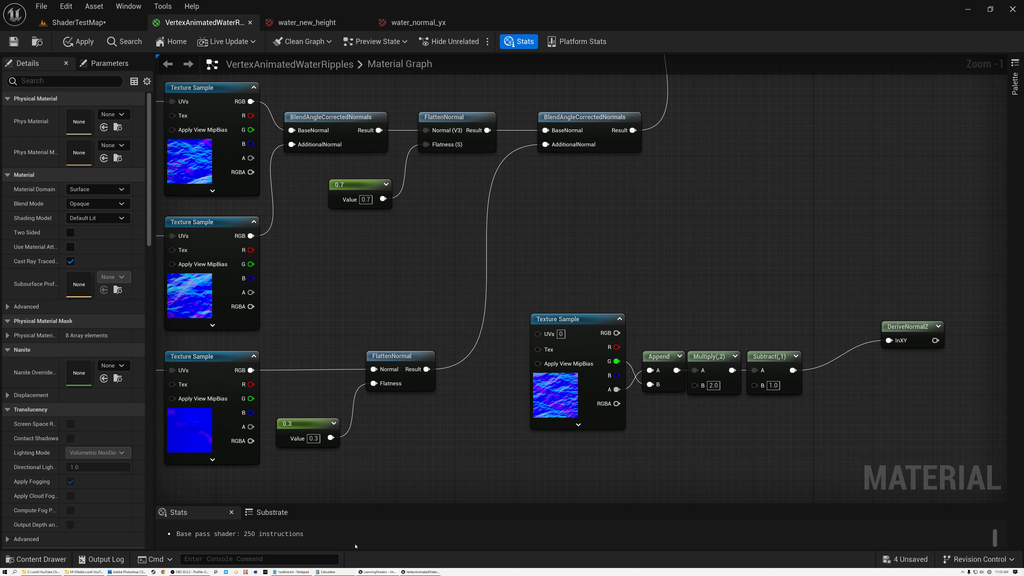
Switch to Photoshop and arrange the water_new_height and water_normal_yx images side by side.
left_click(134, 572)
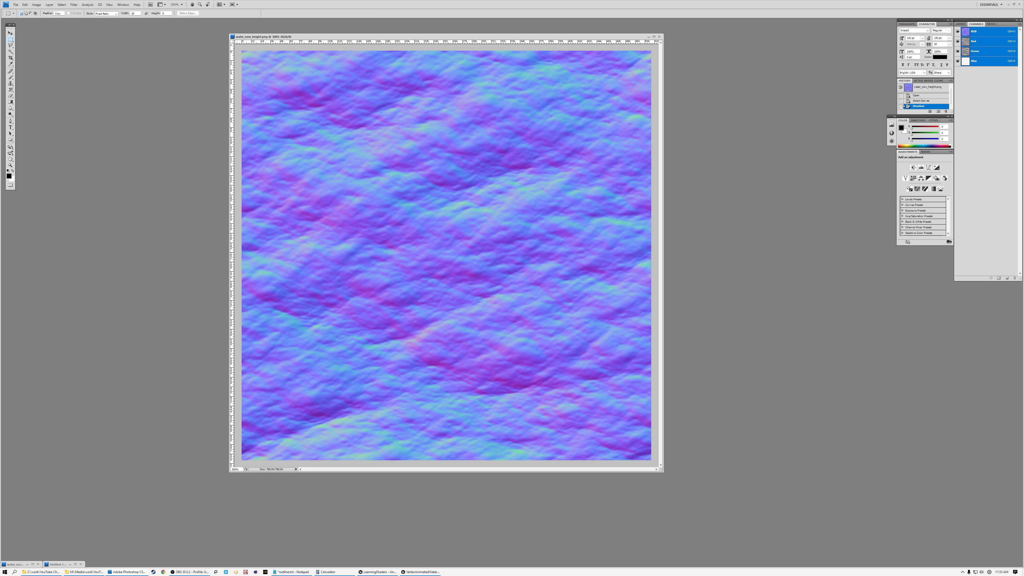
left_click_drag(393, 39, 221, 49)
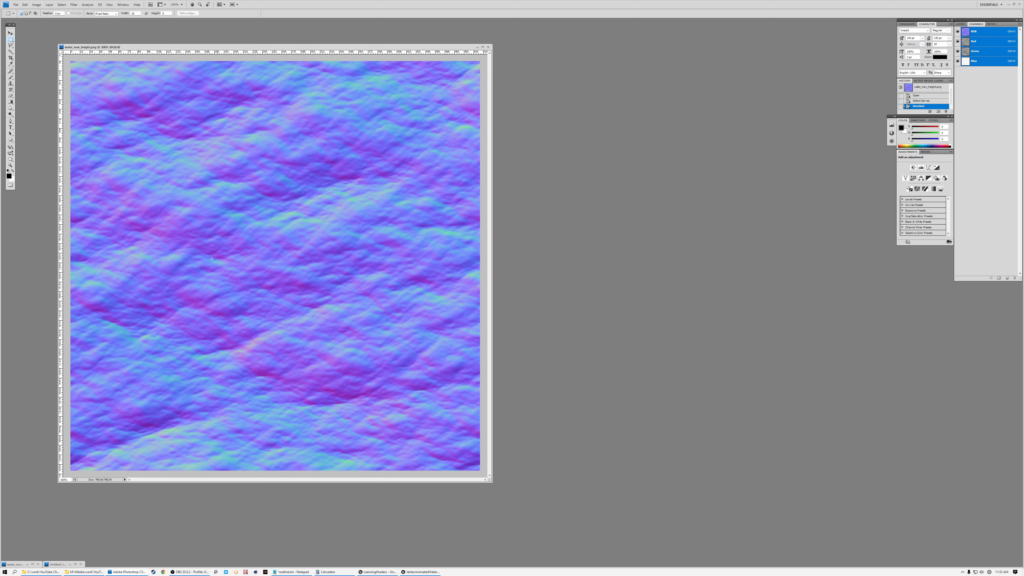
left_click(32, 565)
left_click_drag(466, 52, 588, 98)
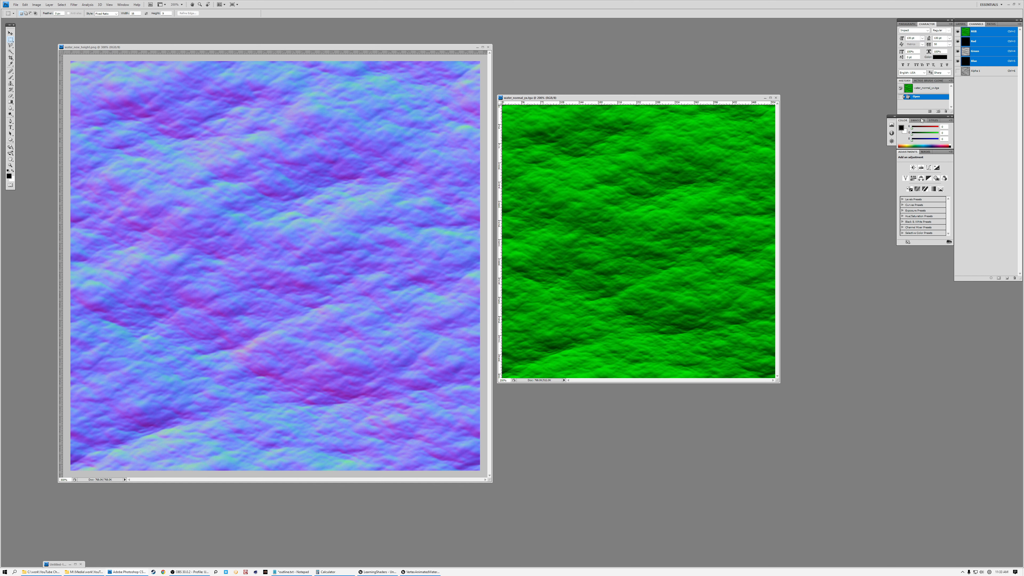
Compare the Green channels of the water_normal_yx and water_new_height images.
left_click(979, 53)
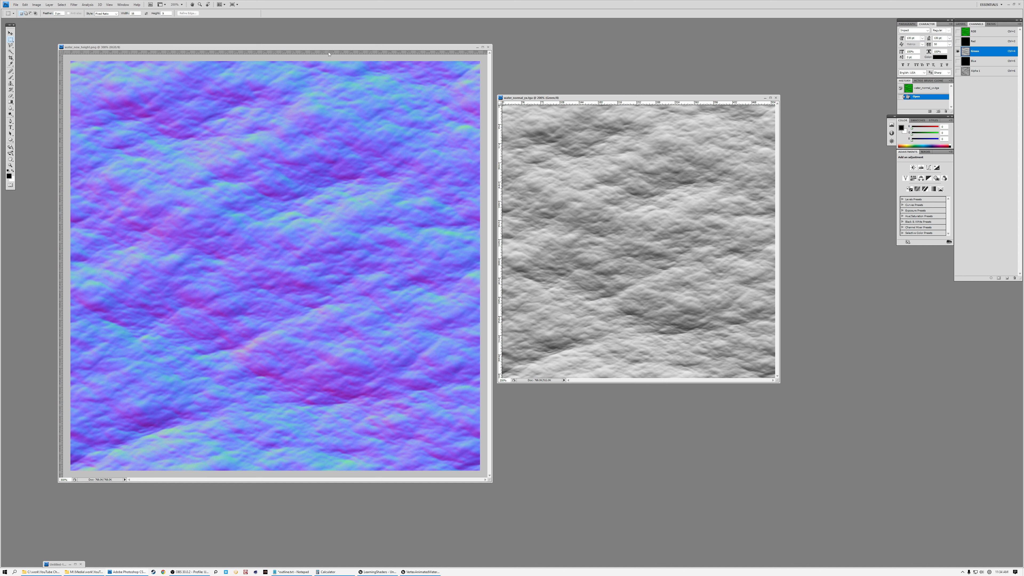
left_click_drag(325, 49, 291, 47)
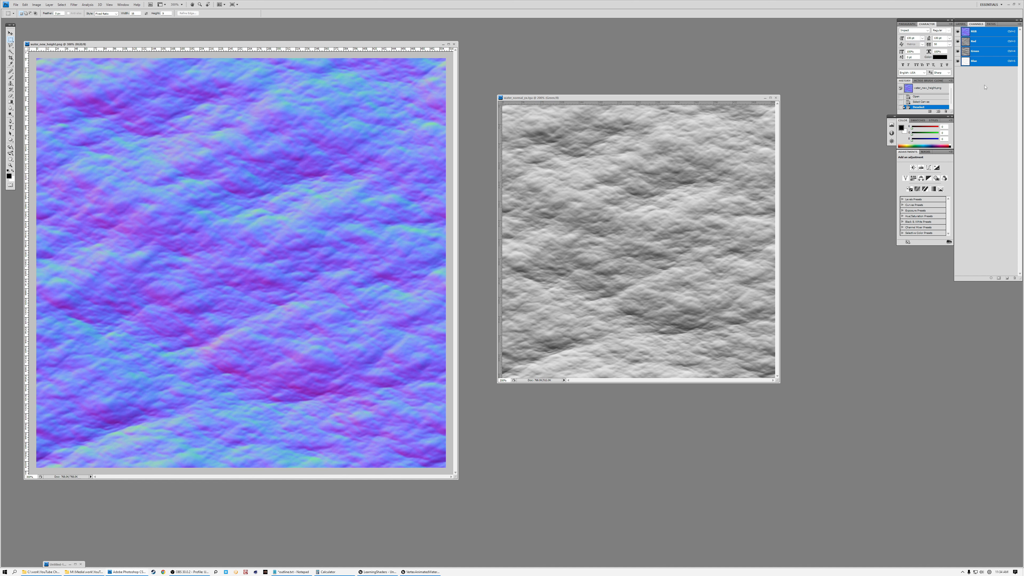
left_click(977, 52)
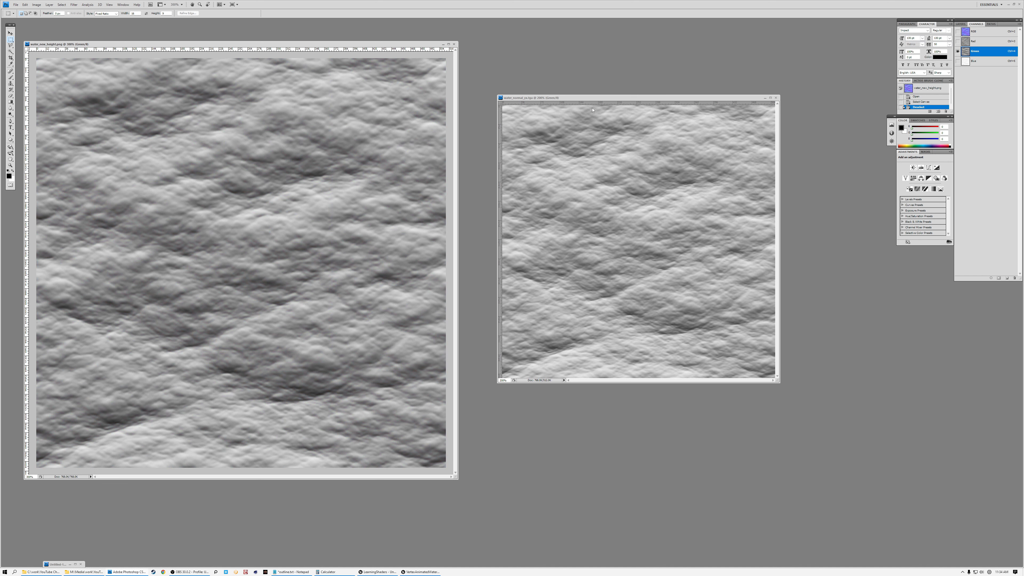
left_click_drag(588, 99, 571, 97)
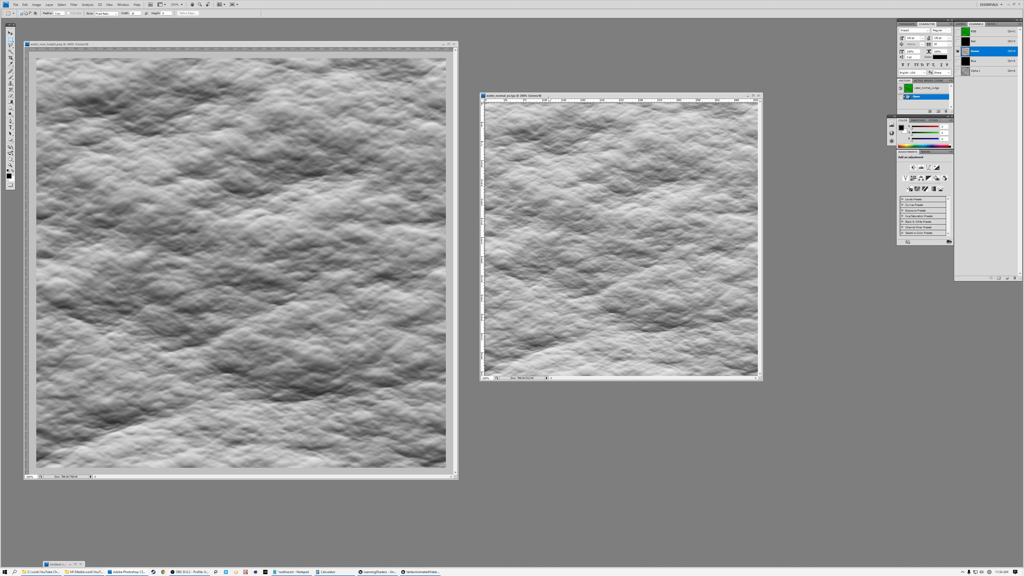
left_click(325, 47)
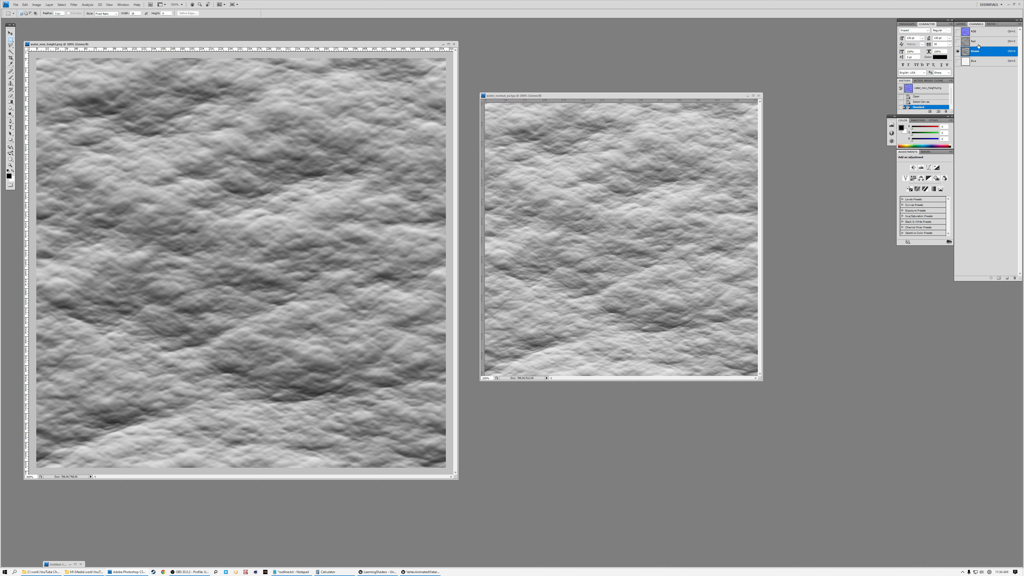
left_click(618, 97)
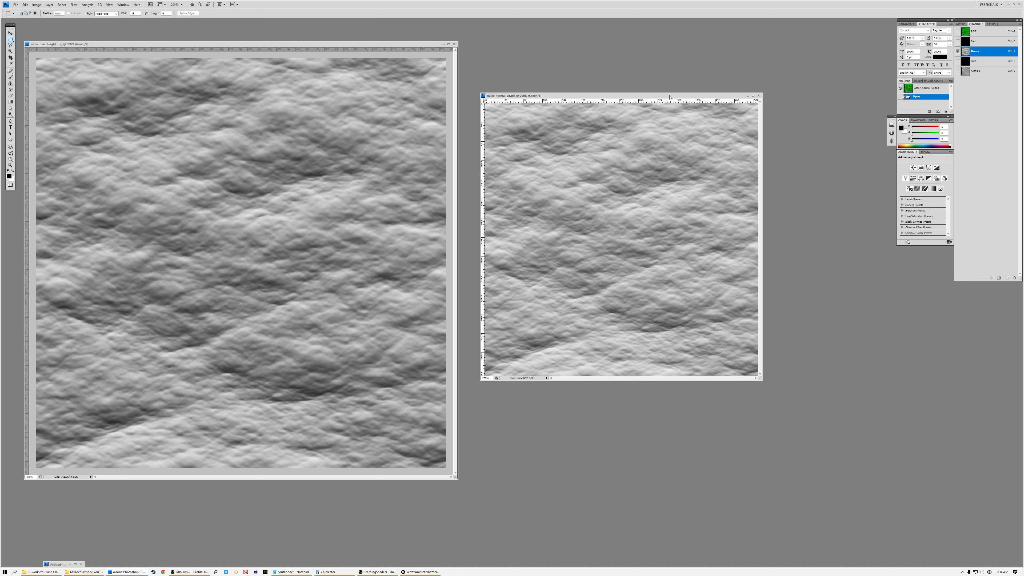
Compare the Alpha 1 channel of water_normal_yx with the Red channel of water_new_height.
left_click(984, 71)
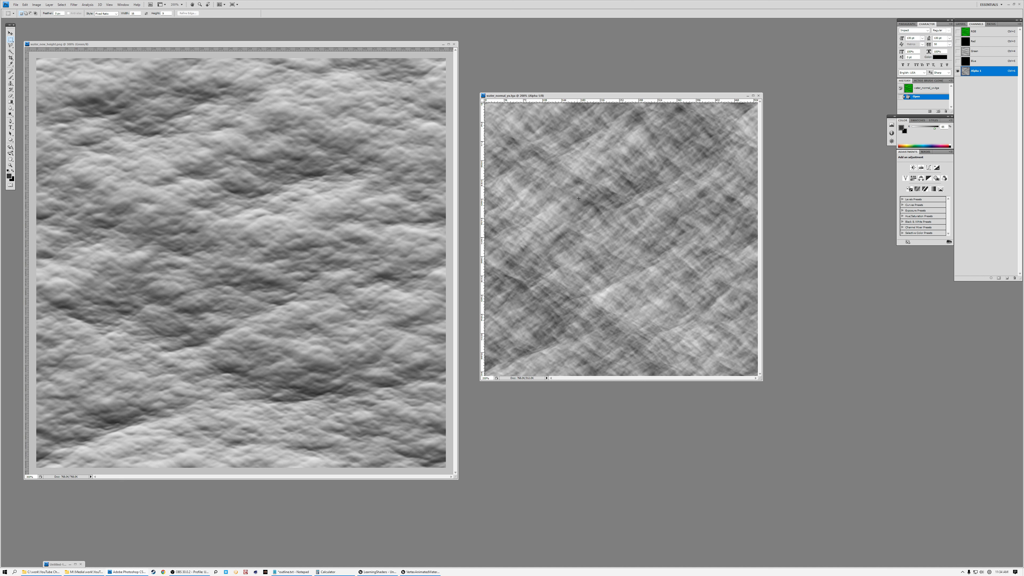
left_click(313, 49)
left_click(980, 41)
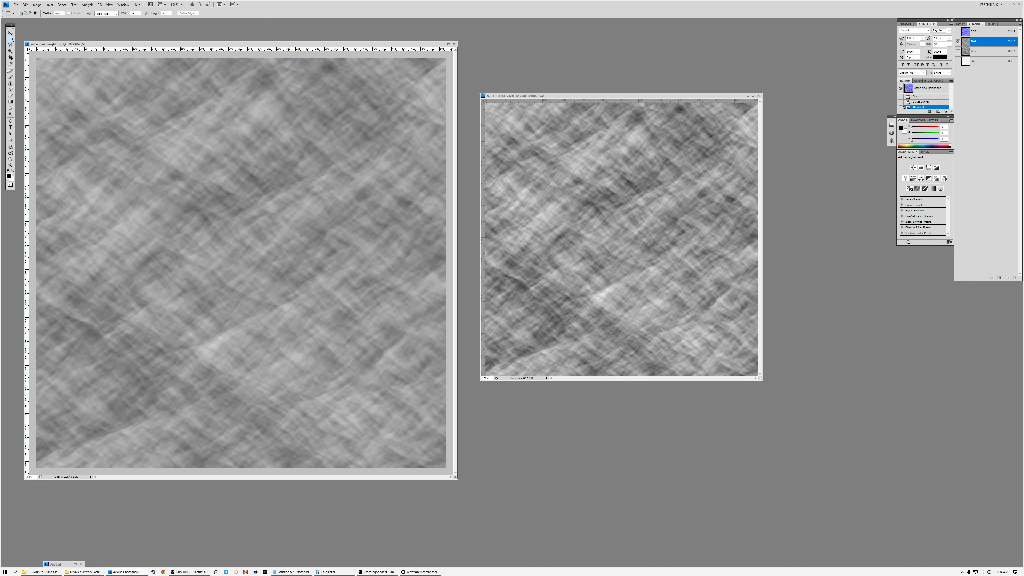
left_click(557, 98)
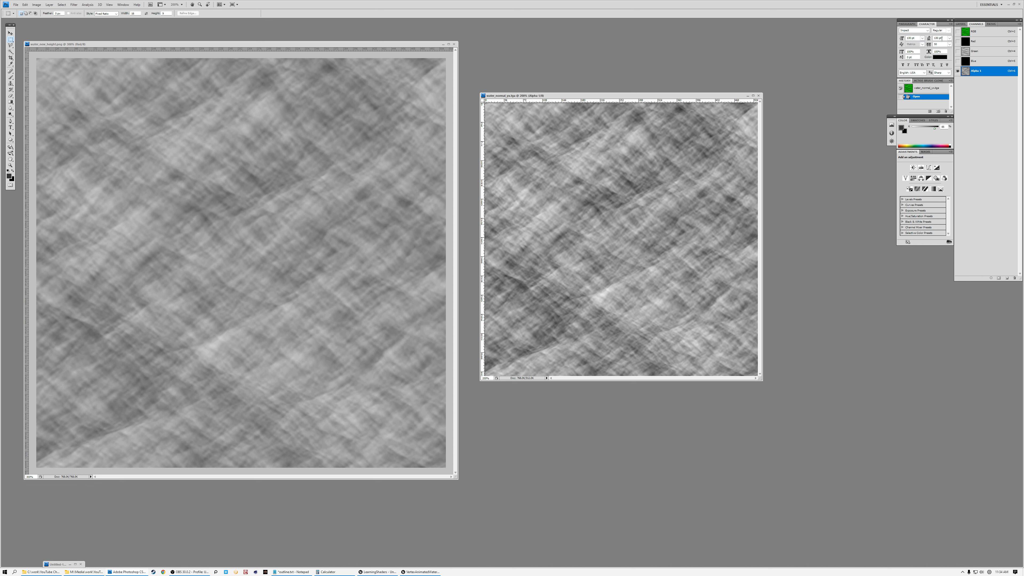
Inspect the Red, Green, Blue and Alpha 1 channels of water_normal_yx one by one.
left_click_drag(979, 24, 446, 166)
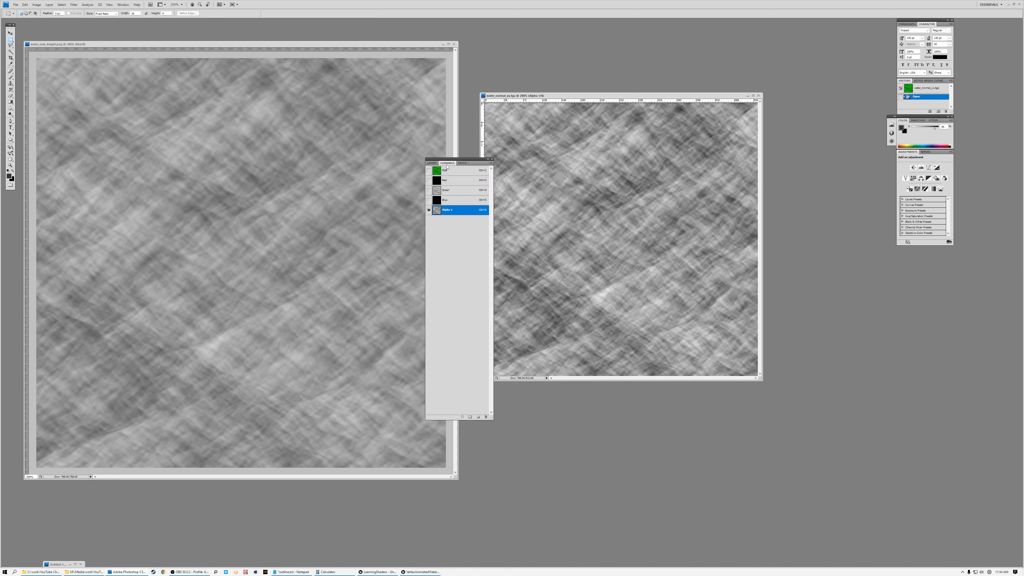
left_click(447, 180)
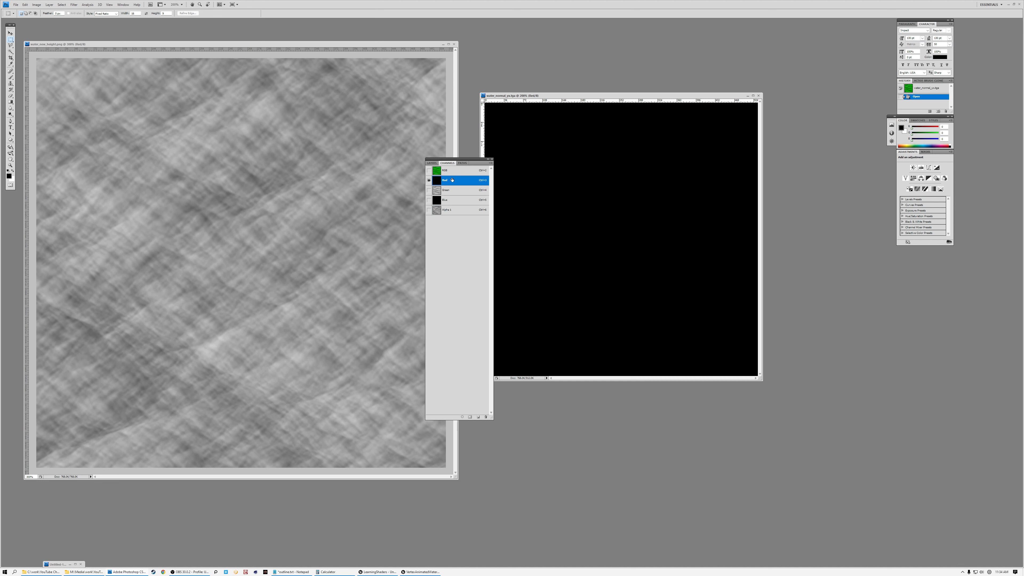
left_click(452, 192)
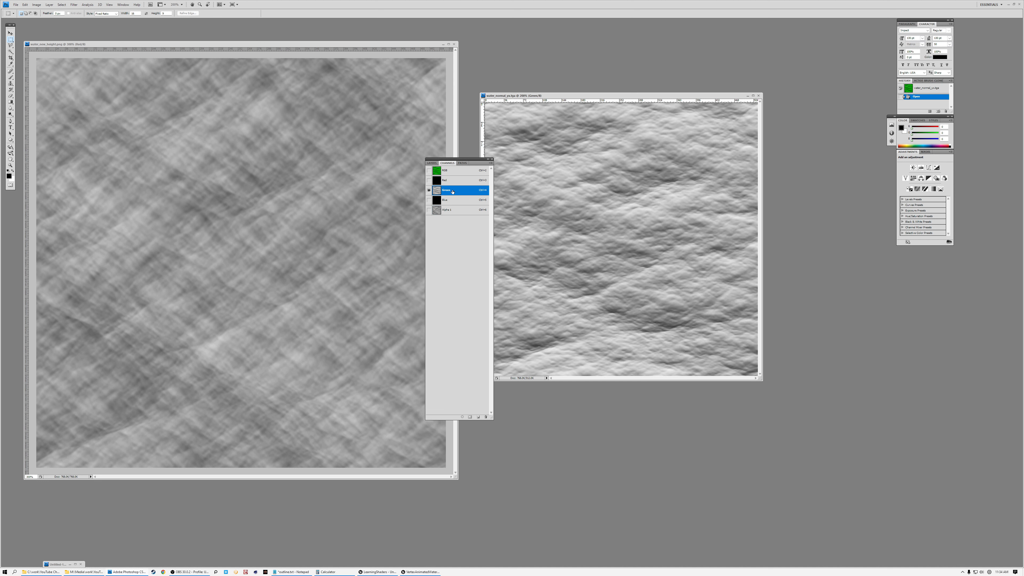
left_click(449, 200)
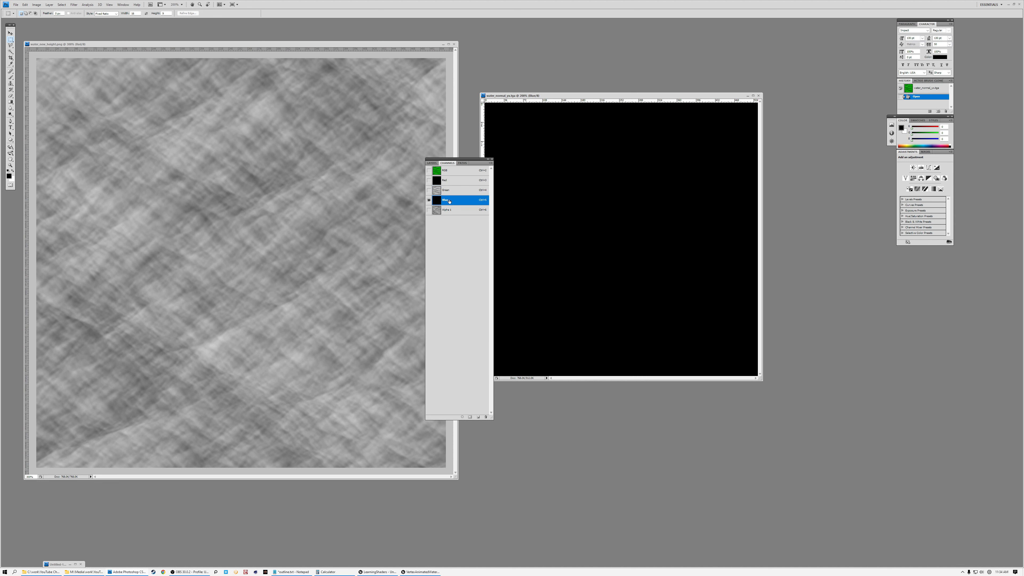
left_click(449, 212)
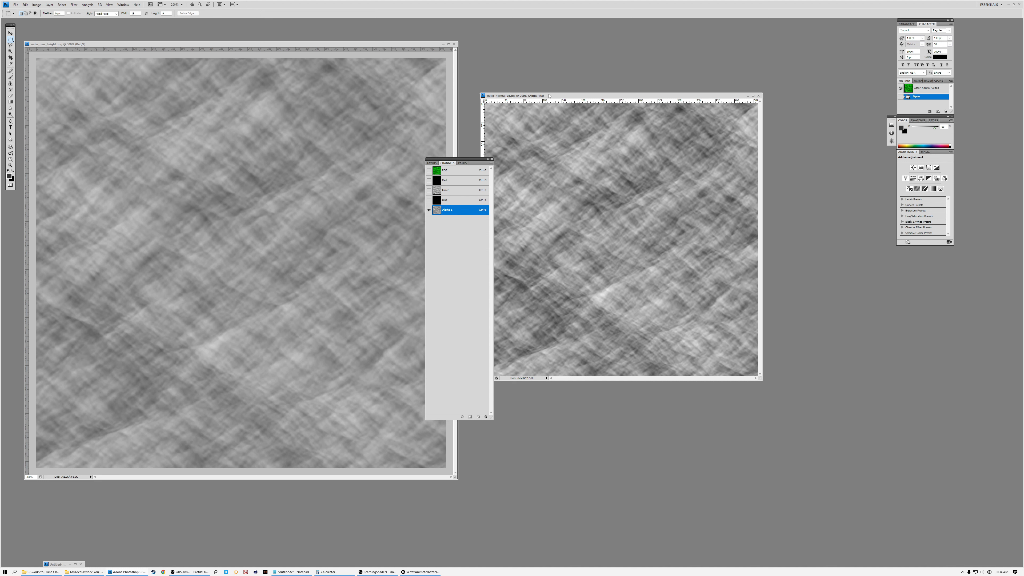
left_click_drag(550, 99, 576, 93)
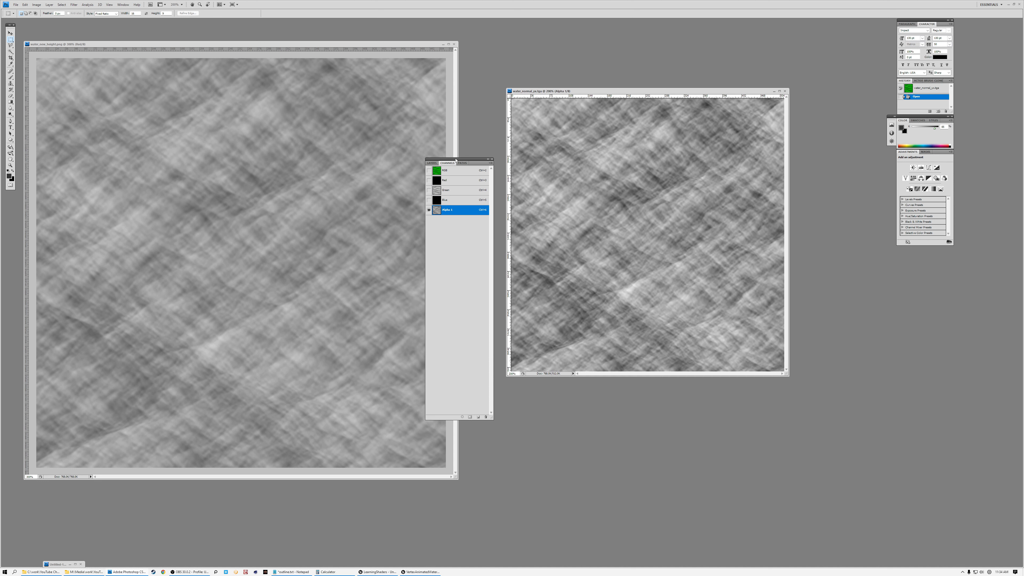
left_click_drag(457, 161, 972, 33)
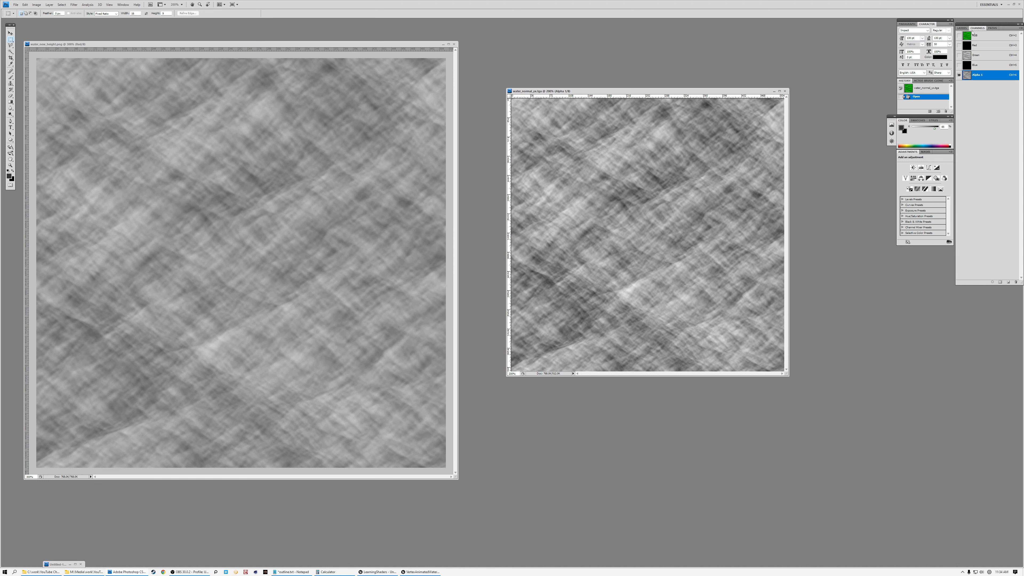
Switch to Unreal Editor, examine the compression settings of the water_normal_yx texture, and view the water in the level.
left_click(378, 572)
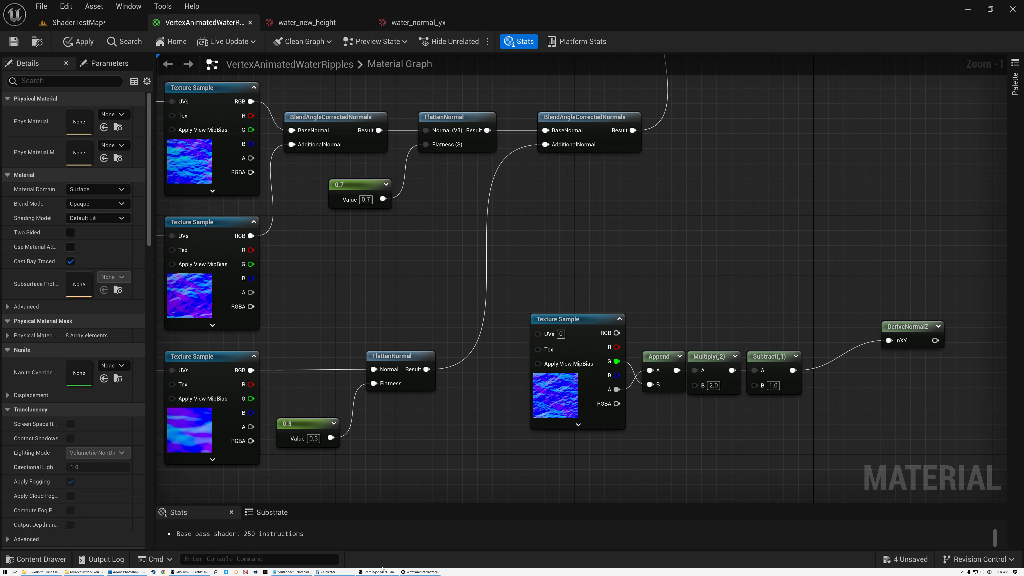
left_click(418, 23)
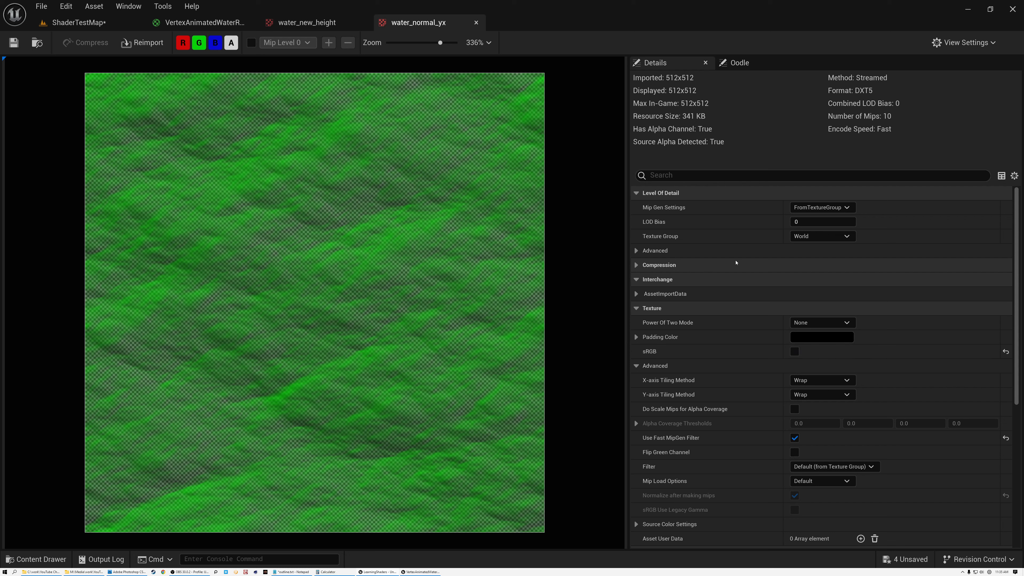
left_click(637, 265)
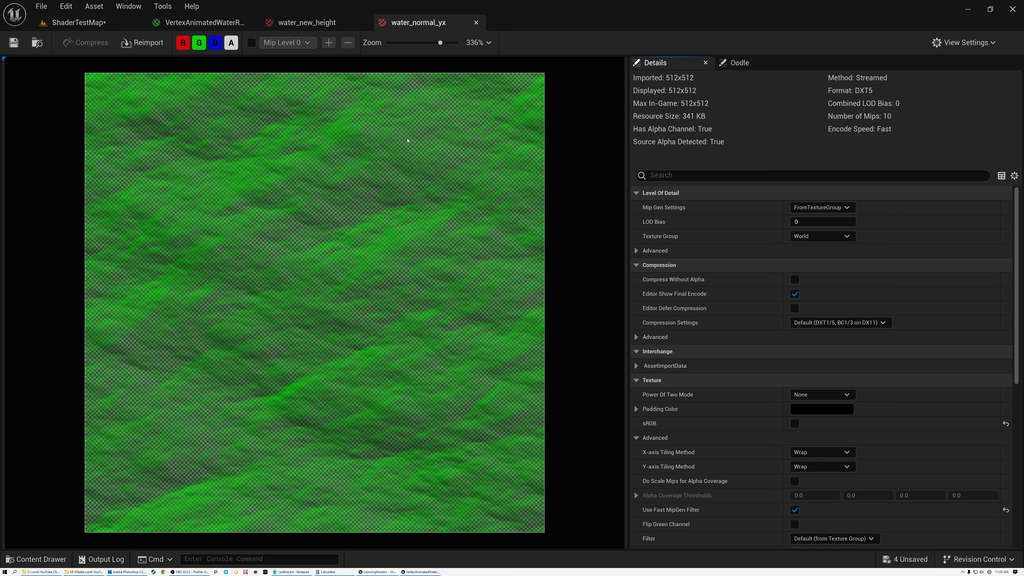
left_click(79, 22)
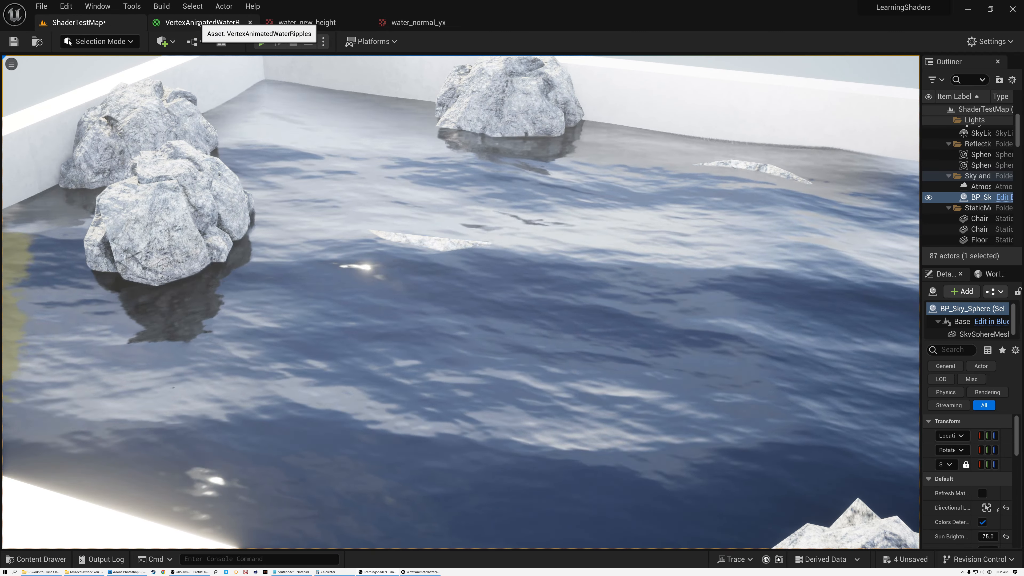
Add the water_normal_yx texture to the water material graph as a Texture Sample placed below the third normal texture row.
left_click(201, 22)
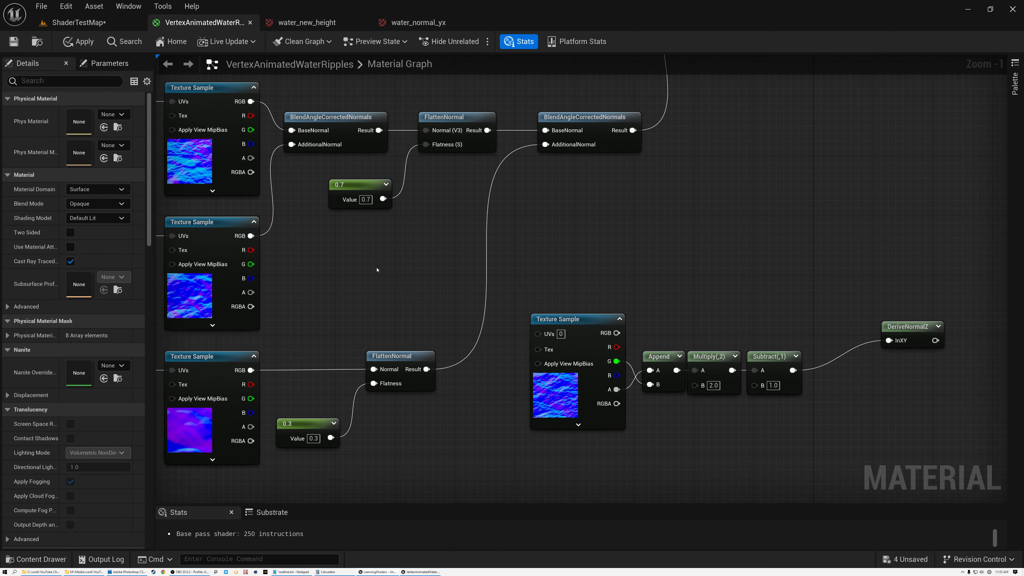
right_click_drag(395, 297, 601, 137)
left_click(40, 558)
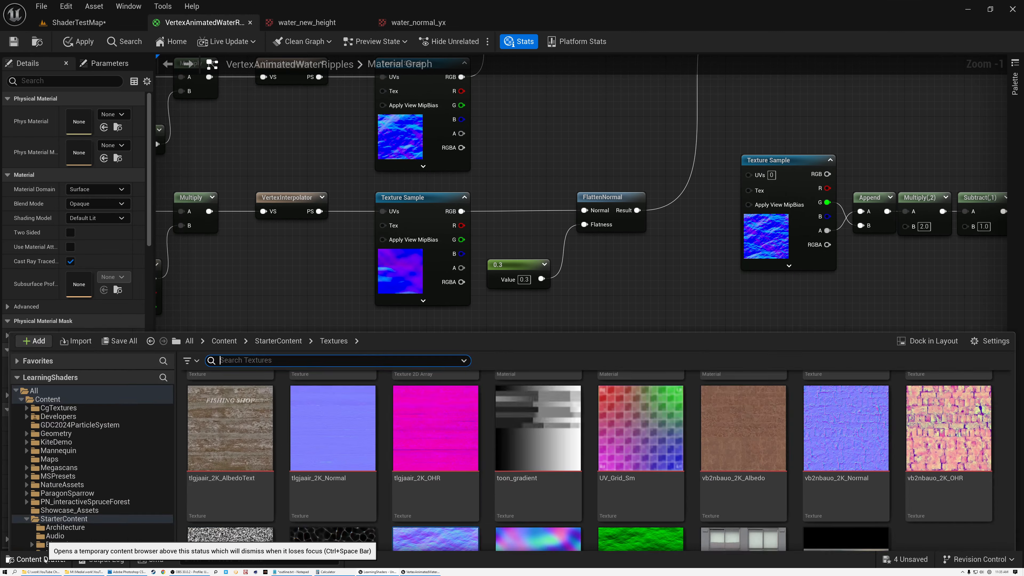
left_click_drag(634, 462, 578, 142)
left_click_drag(582, 181, 392, 356)
Copy the existing Append, Multiply by 2 and Subtract 1 nodes and paste them beside the water_normal_yx Texture Sample.
right_click_drag(642, 355, 387, 341)
left_click_drag(614, 160, 748, 242)
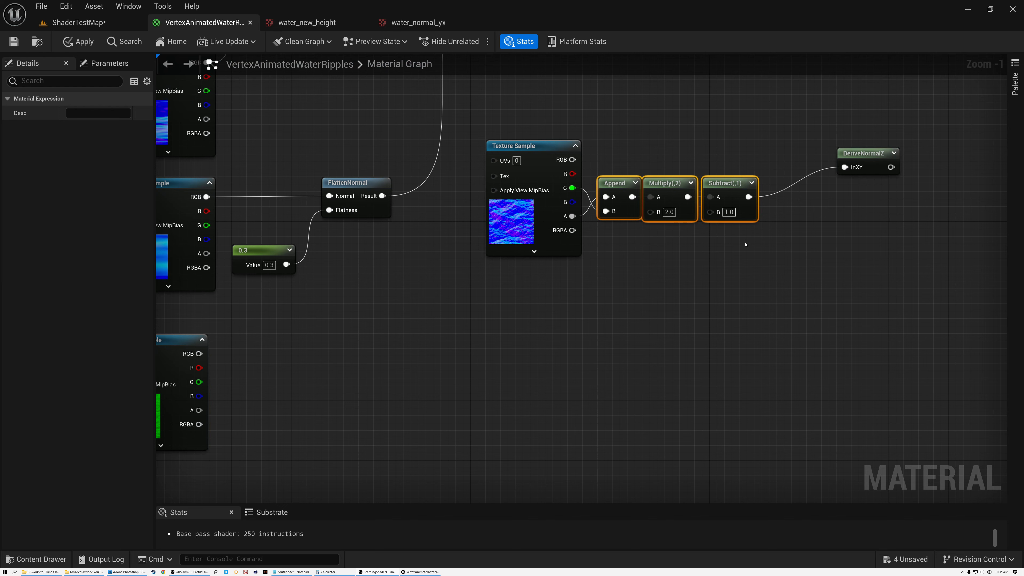
right_click_drag(313, 343, 530, 299)
key("ctrl+c")
key("ctrl+v")
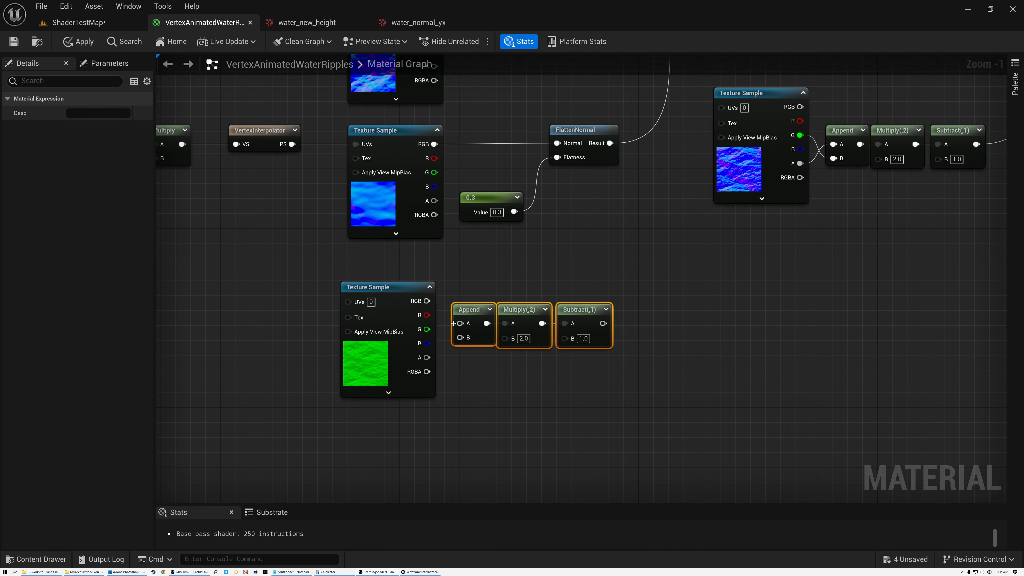
Connect the new Texture Sample's G output to the pasted Append's B input and its alpha output to the A input.
left_click_drag(426, 329, 462, 339)
scroll(468, 340, "up", 1)
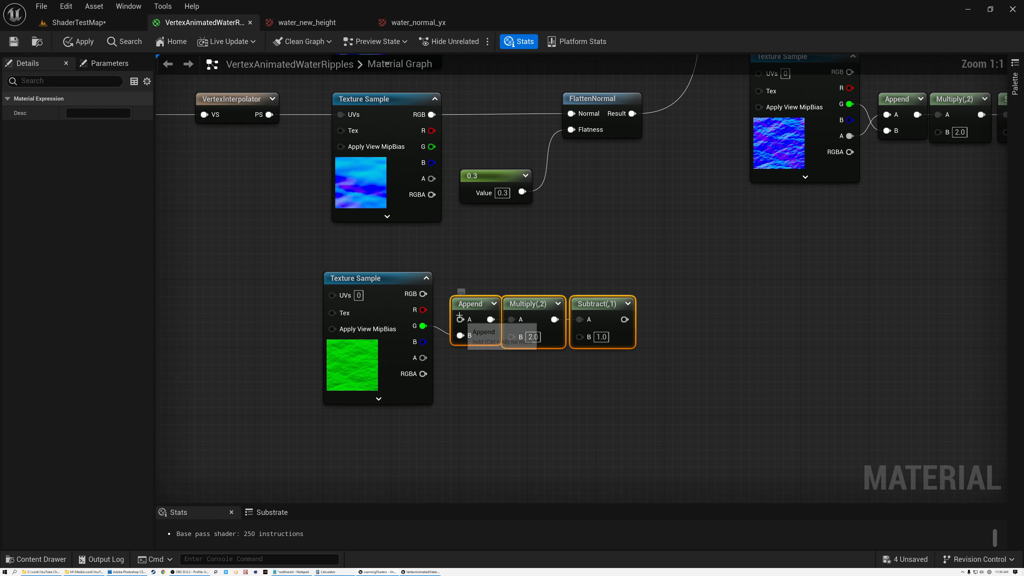
left_click(448, 350)
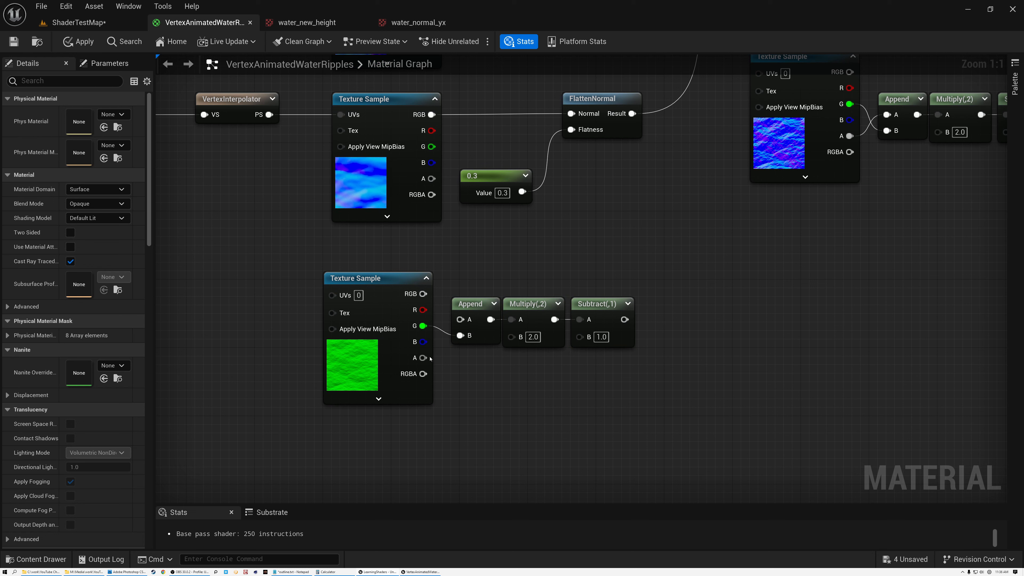
left_click_drag(423, 358, 459, 319)
Tidy the spacing between the Texture Sample, Append, Multiply and Subtract nodes, and move the whole row farther down the graph.
left_click_drag(386, 273, 386, 264)
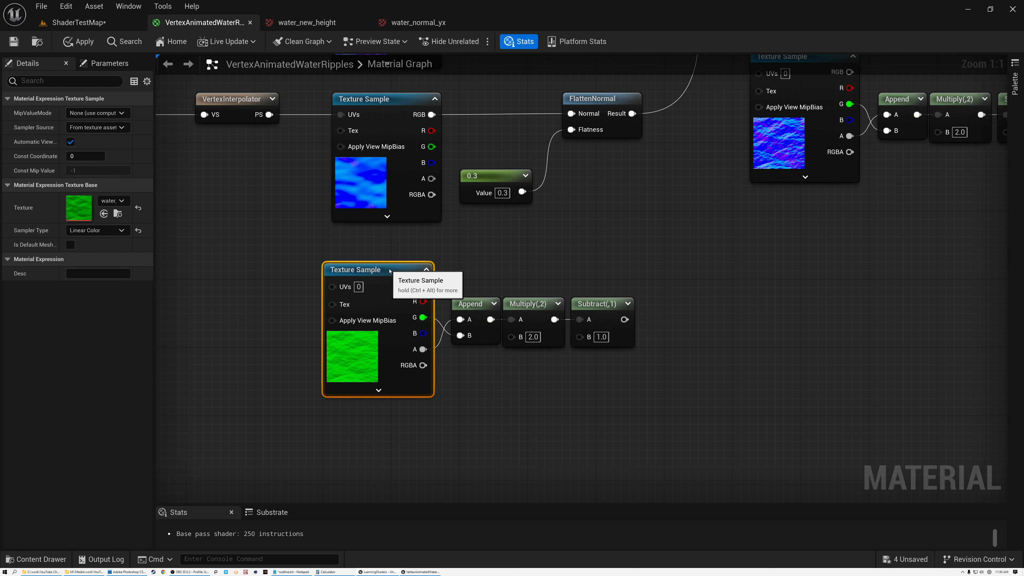
left_click(476, 308)
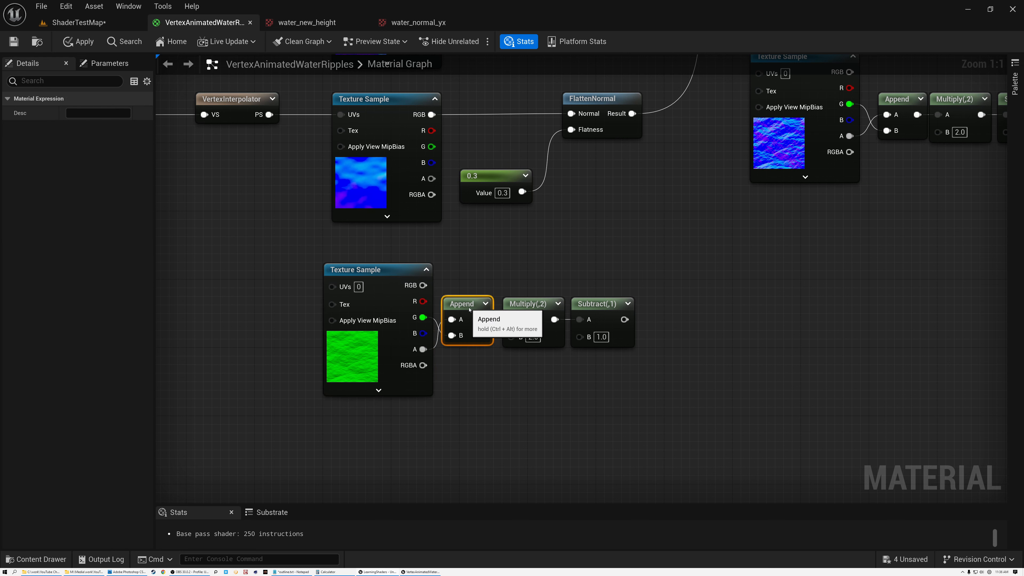
left_click(532, 307)
left_click_drag(532, 307, 594, 307)
left_click_drag(381, 246, 596, 365)
left_click_drag(612, 304, 570, 355)
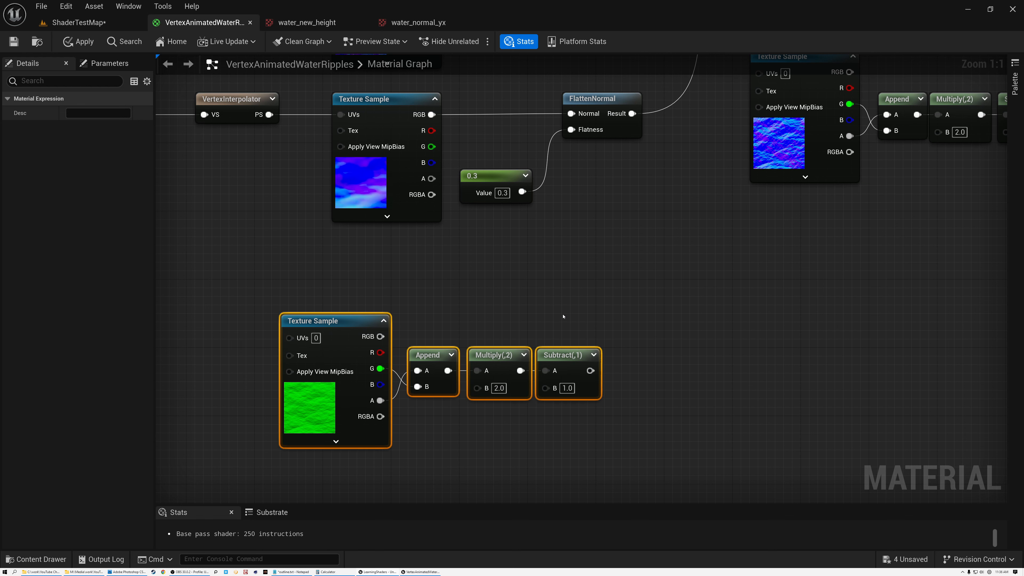
Feed the new water_normal_yx Texture Sample's UVs from the first row's VertexInterpolator.
scroll(572, 298, "down", 4)
right_click_drag(573, 297, 483, 368)
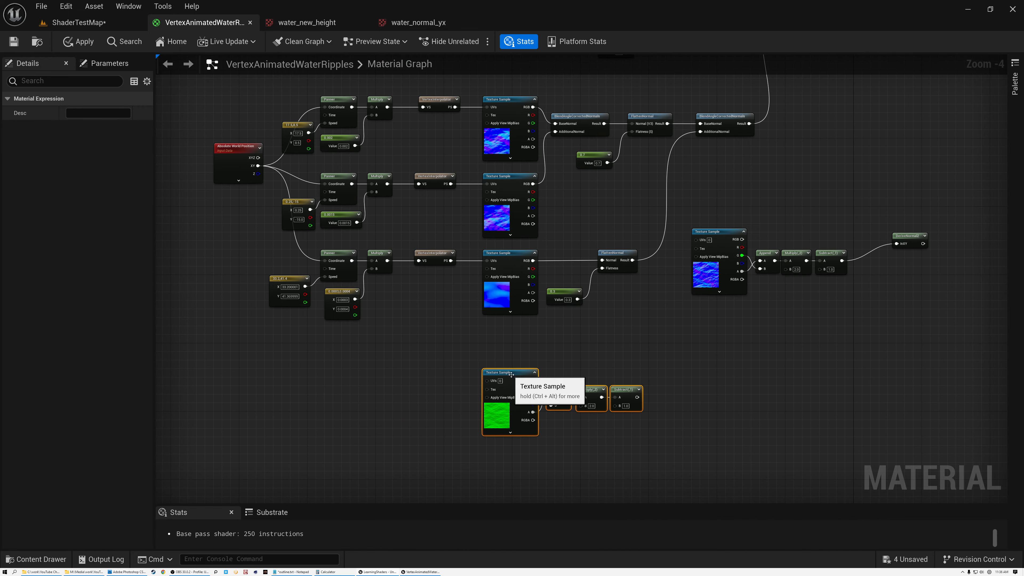
left_click_drag(455, 108, 486, 379)
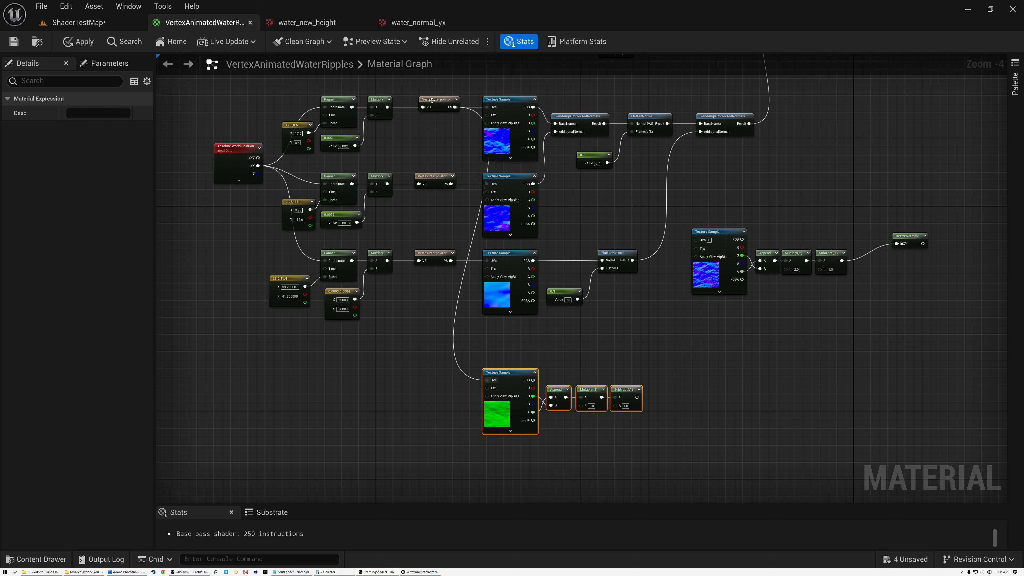
Duplicate the water_normal_yx decoding row below itself, feed the copy's UVs from the second VertexInterpolator, and line up the two rows.
right_click_drag(510, 345, 477, 284)
left_click_drag(476, 284, 527, 396)
key("ctrl+w")
left_click_drag(417, 122, 456, 394)
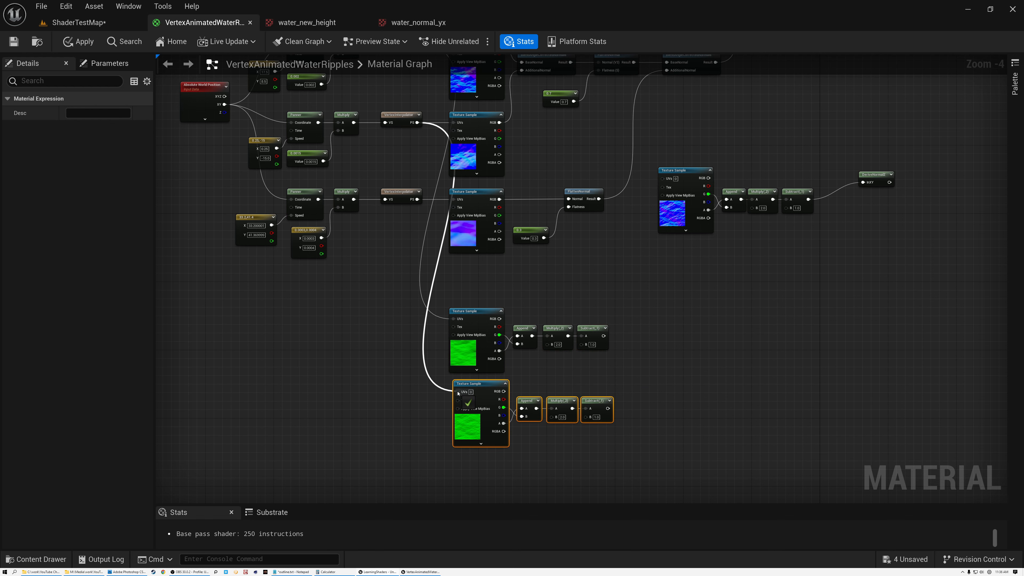
right_click_drag(642, 361, 567, 416)
left_click_drag(403, 341, 526, 400)
left_click_drag(413, 368, 416, 368)
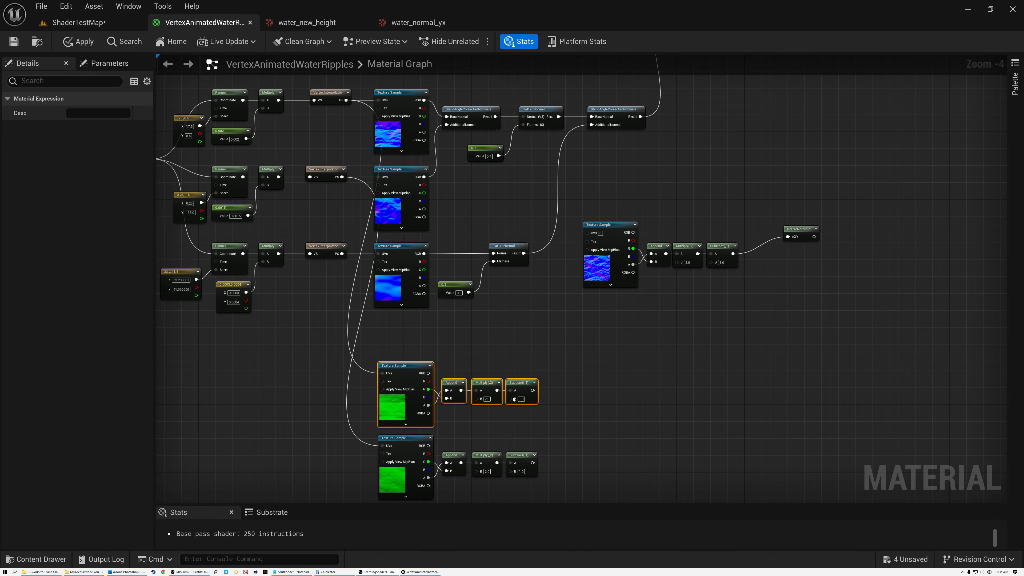
Combine the Subtract outputs of the two decoding rows with an Add node aligned to the upper row.
scroll(504, 421, "up", 1)
scroll(504, 421, "down", 1)
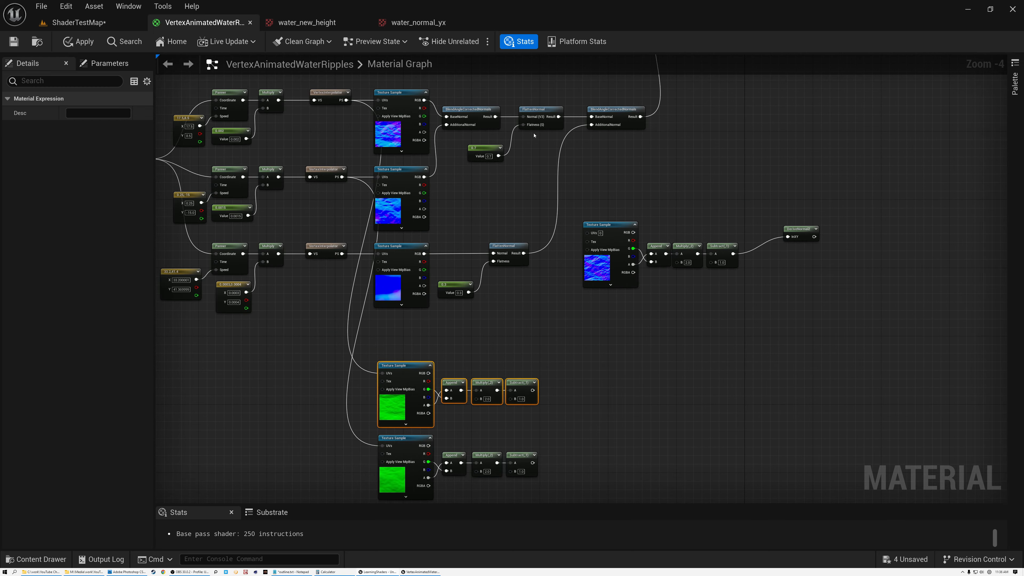
scroll(470, 117, "up", 4)
left_click(472, 117)
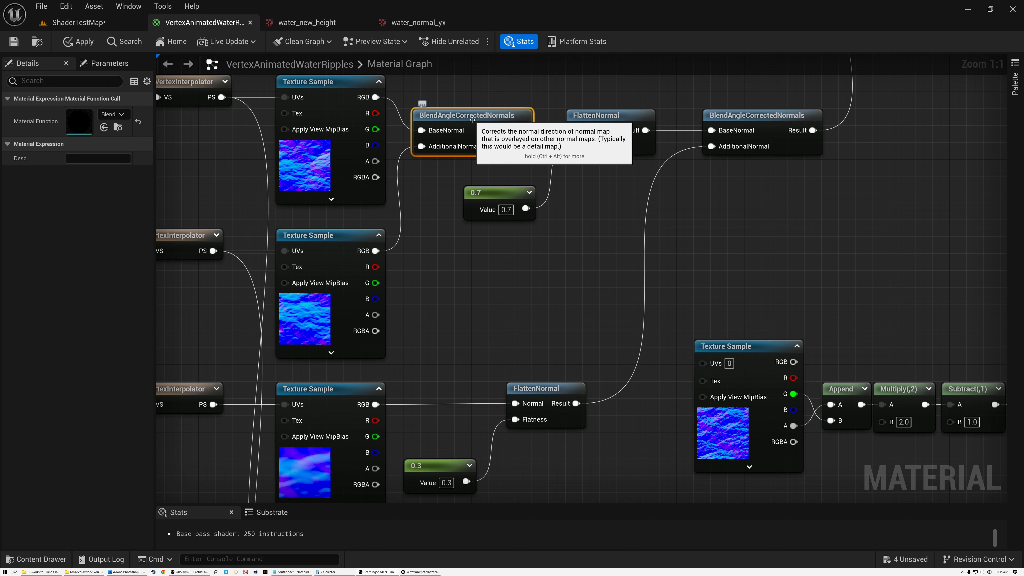
right_click_drag(544, 327, 504, 57)
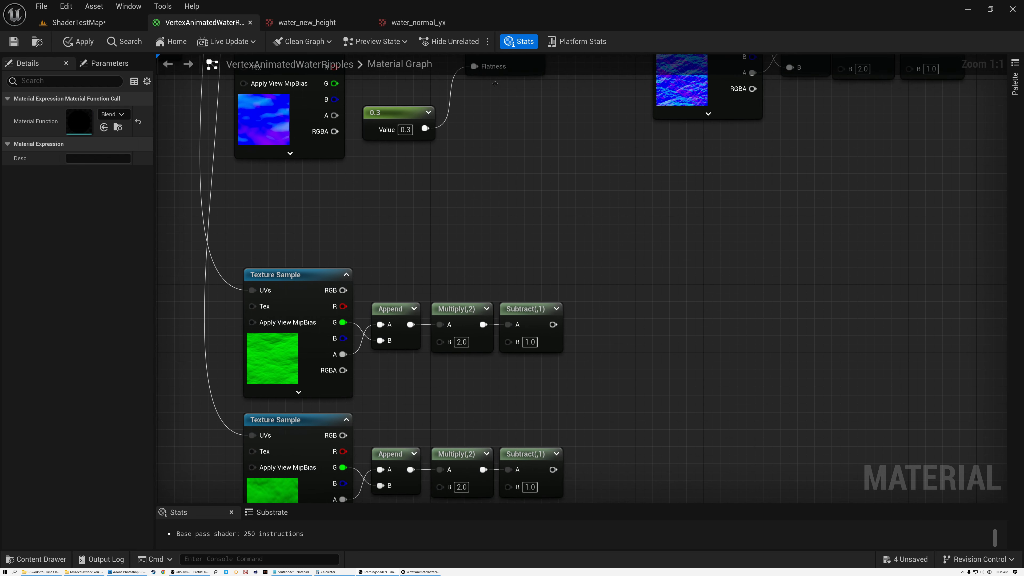
right_click_drag(489, 217, 496, 124)
left_click_drag(407, 157, 572, 421)
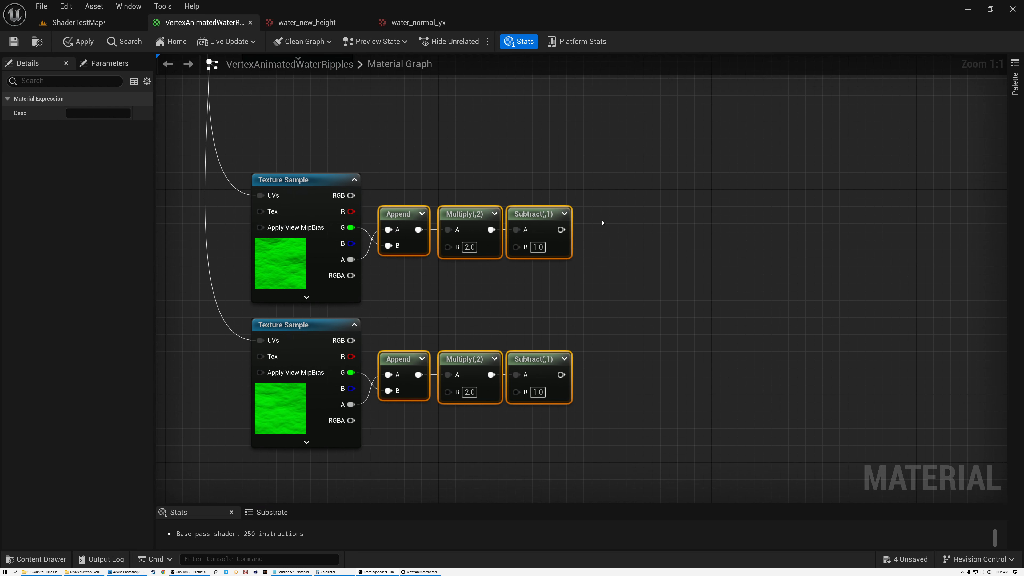
left_click(601, 223)
left_click_drag(561, 230, 612, 285)
type("add")
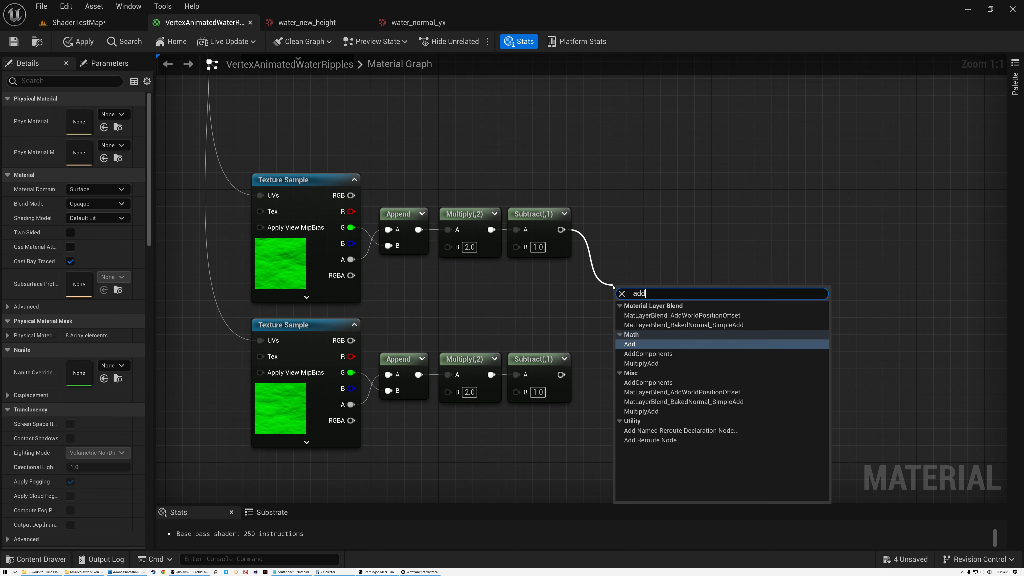
left_click(630, 342)
left_click_drag(561, 374, 622, 323)
left_click_drag(636, 237, 633, 214)
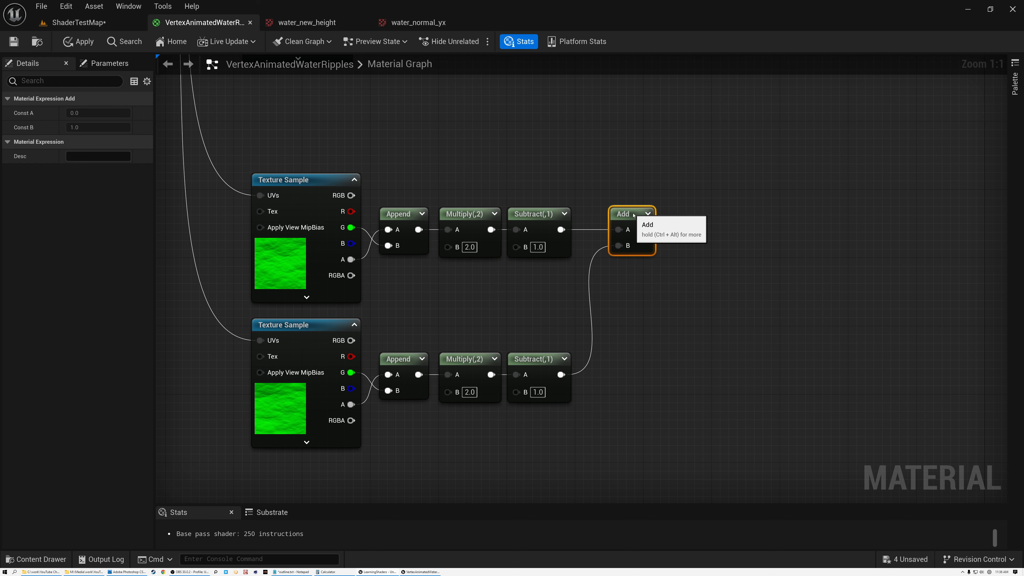
Attach a Multiply node to the Add output, aligned beside it, with its B value set to 0.3.
right_click_drag(548, 270, 505, 219)
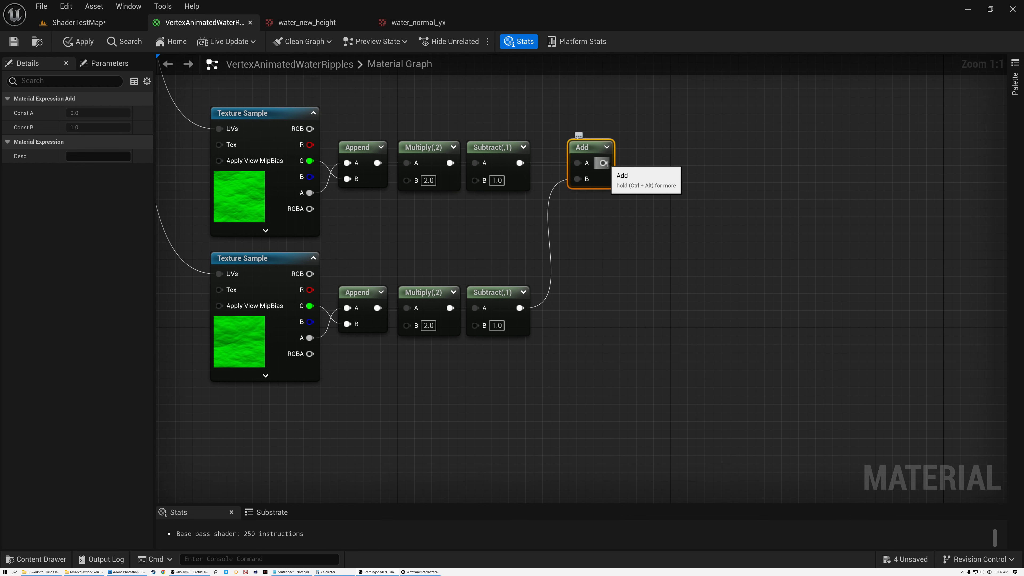
left_click_drag(604, 164, 655, 163)
type("mul")
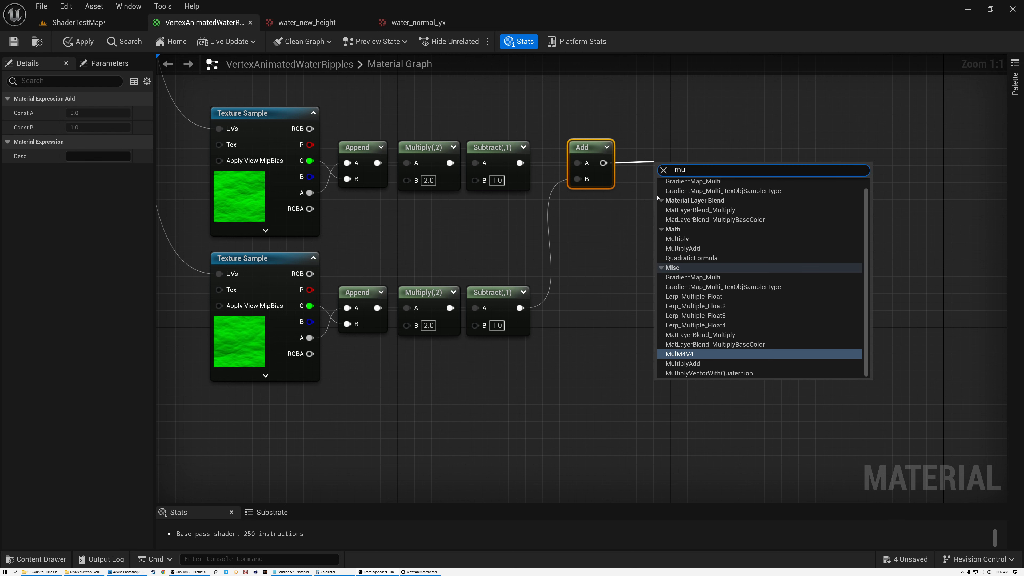
left_click(677, 239)
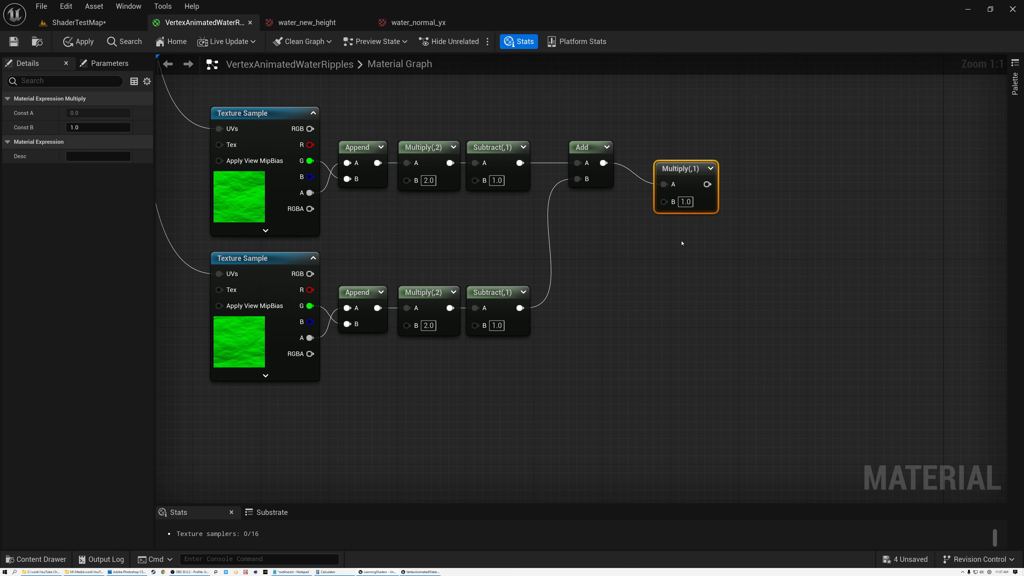
left_click_drag(675, 170, 657, 148)
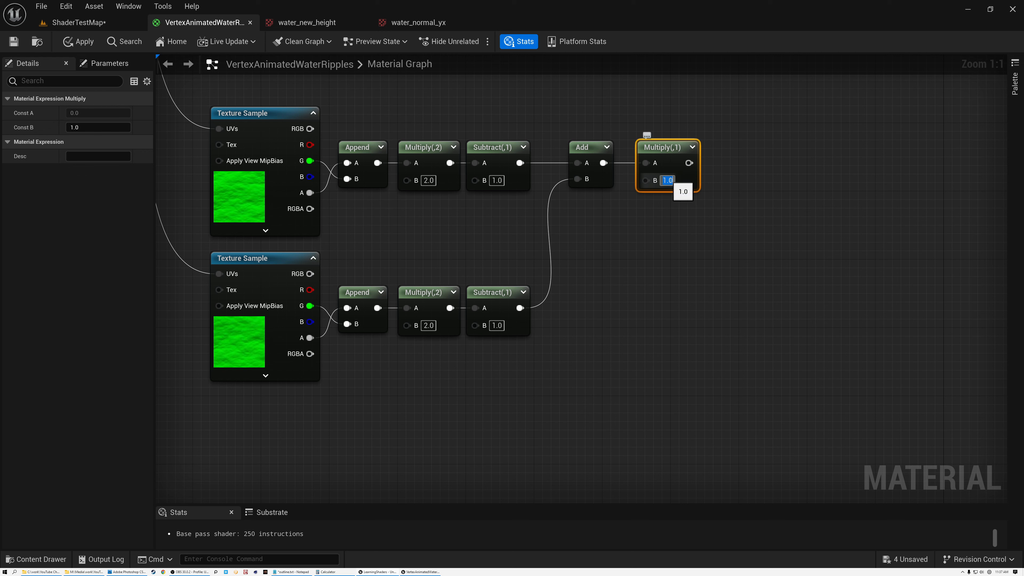
type("0.3")
key("Return")
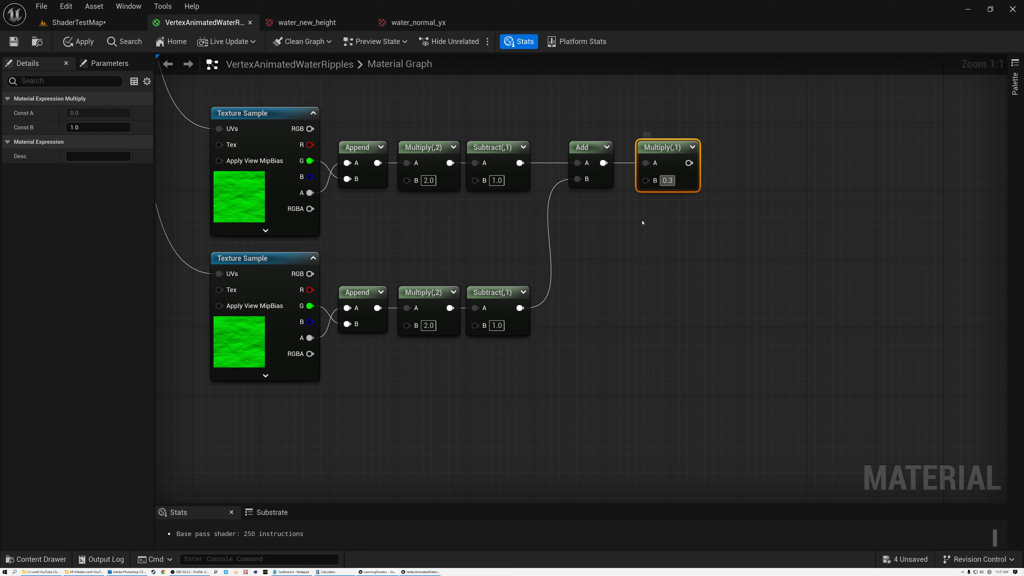
left_click(641, 241)
Compare the existing BlendAngleCorrectedNormals and FlattenNormal nodes with the new Add and Multiply nodes.
scroll(604, 235, "down", 3)
right_click_drag(566, 138, 580, 495)
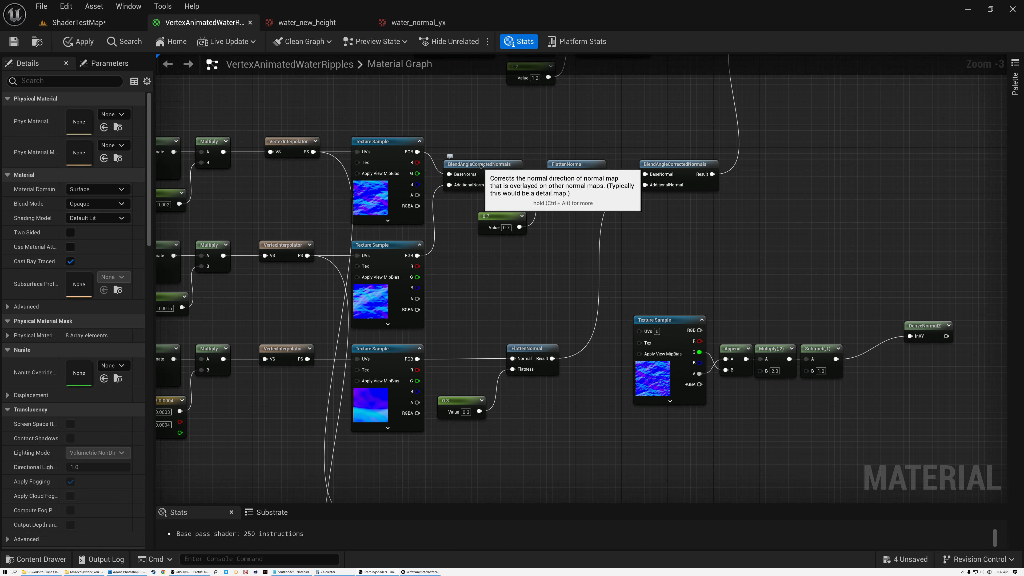
left_click(481, 165)
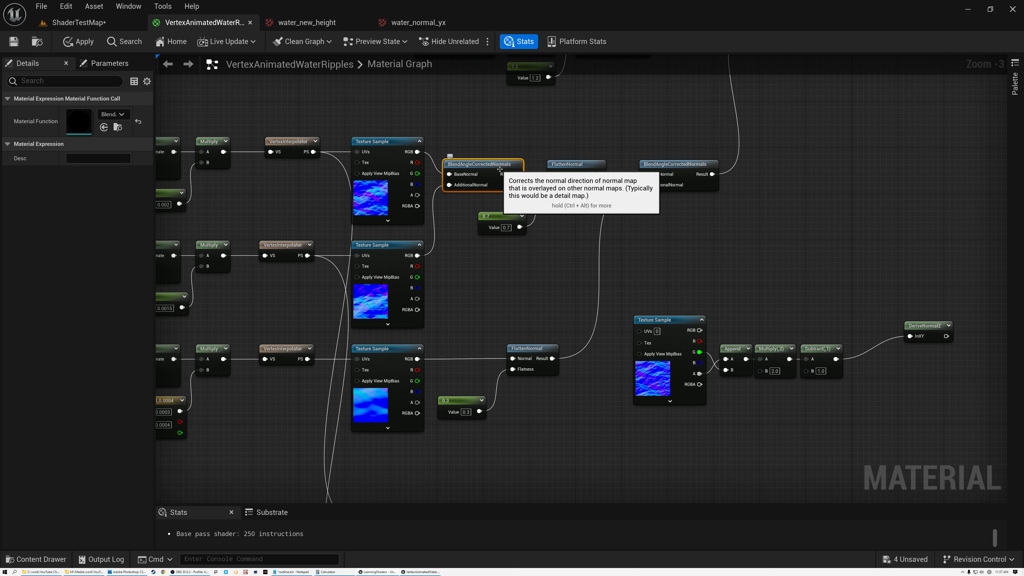
left_click(582, 165)
right_click_drag(587, 407, 572, 156)
scroll(575, 185, "up", 3)
left_click(644, 218)
left_click(707, 214)
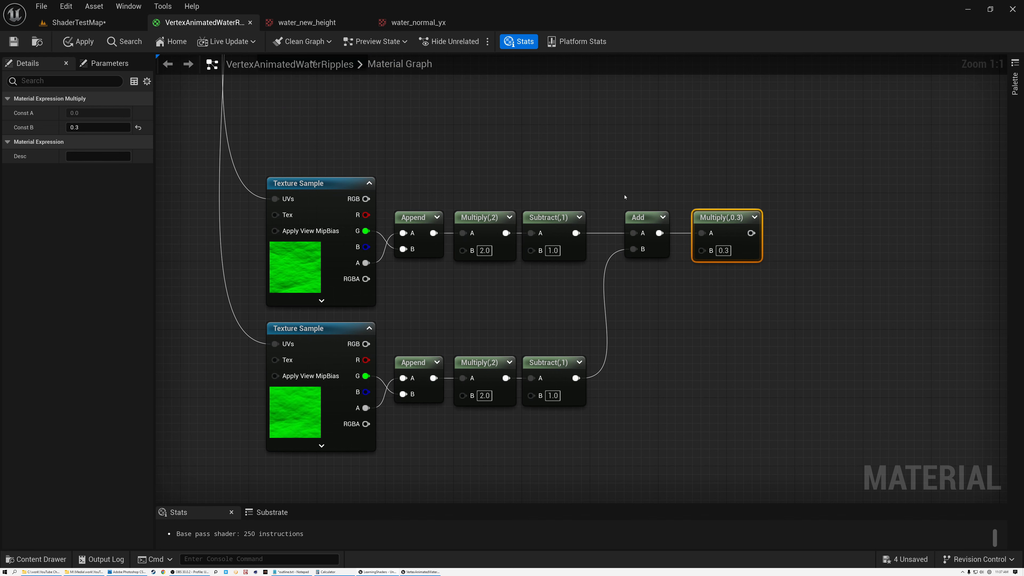
Duplicate the second decoding row below it and feed the copy's UVs from the third VertexInterpolator.
scroll(540, 197, "down", 5)
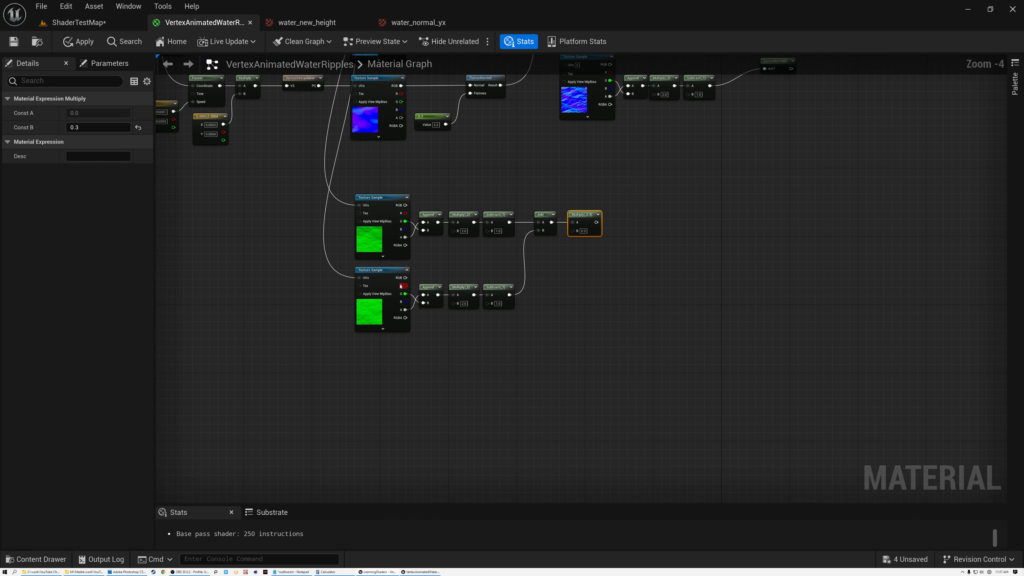
left_click_drag(331, 279, 519, 362)
key("ctrl+d")
left_click_drag(463, 345, 378, 341)
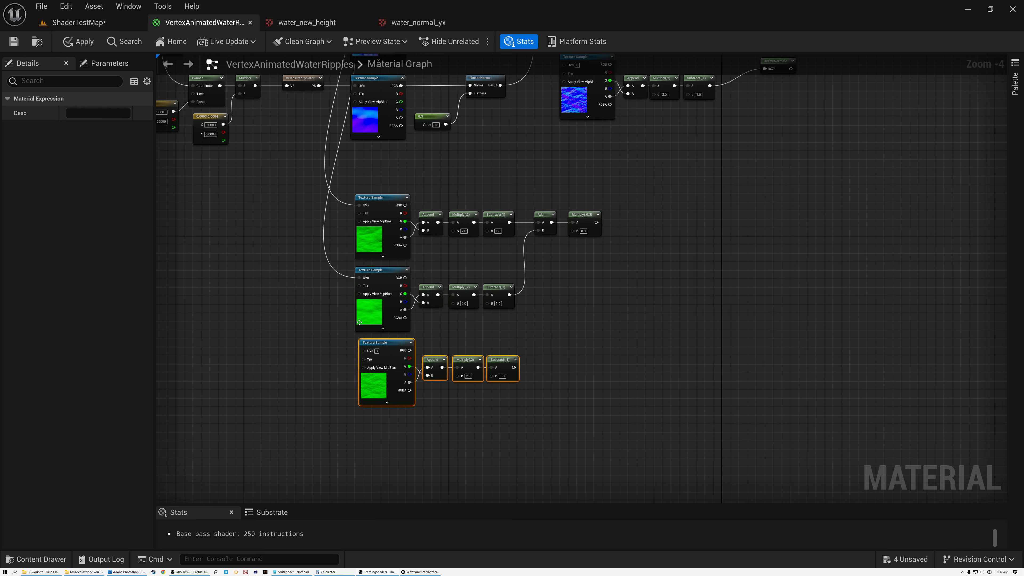
right_click_drag(359, 322, 403, 359)
left_click_drag(435, 187, 480, 452)
Attach a Multiply node to the third row's Subtract output and set its B value to 0.6.
right_click_drag(730, 413, 634, 298)
left_click(551, 348)
left_click_drag(533, 354, 561, 357)
type("mul")
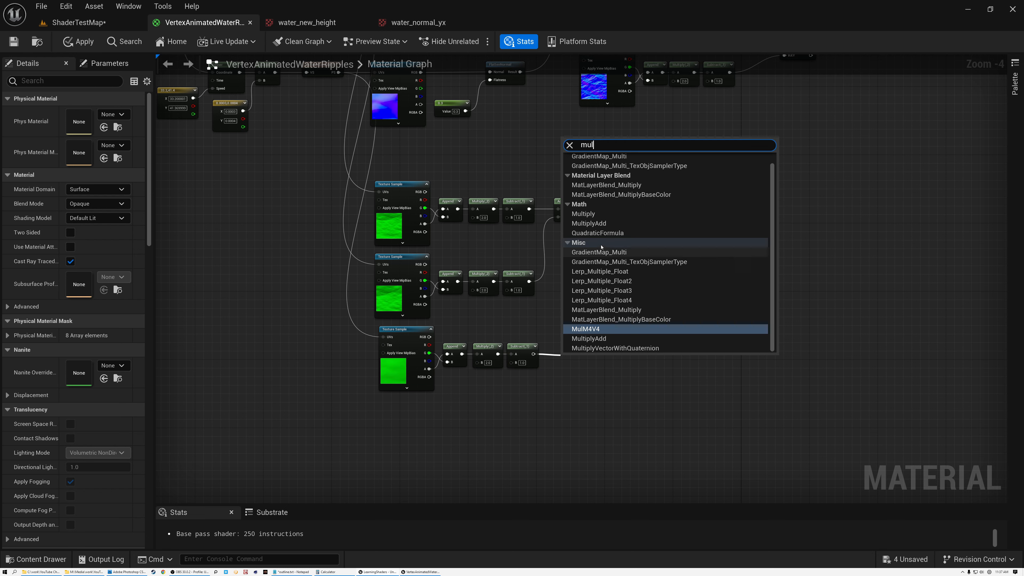
left_click(583, 214)
left_click(565, 363)
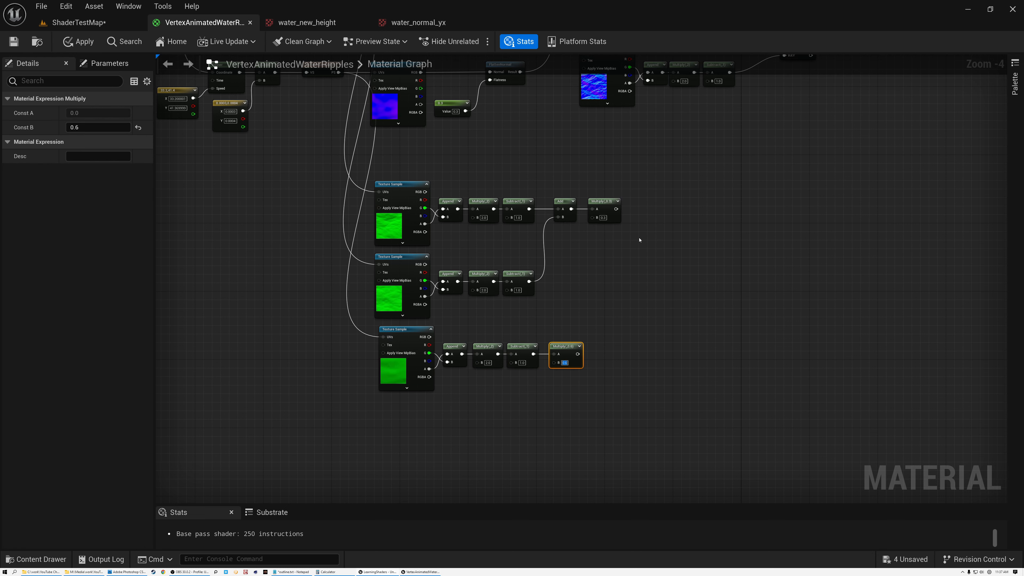
Sum the 0.3 and 0.6 Multiply outputs with a new Add node aligned to the top decoding row.
left_click_drag(616, 208, 634, 261)
type("add")
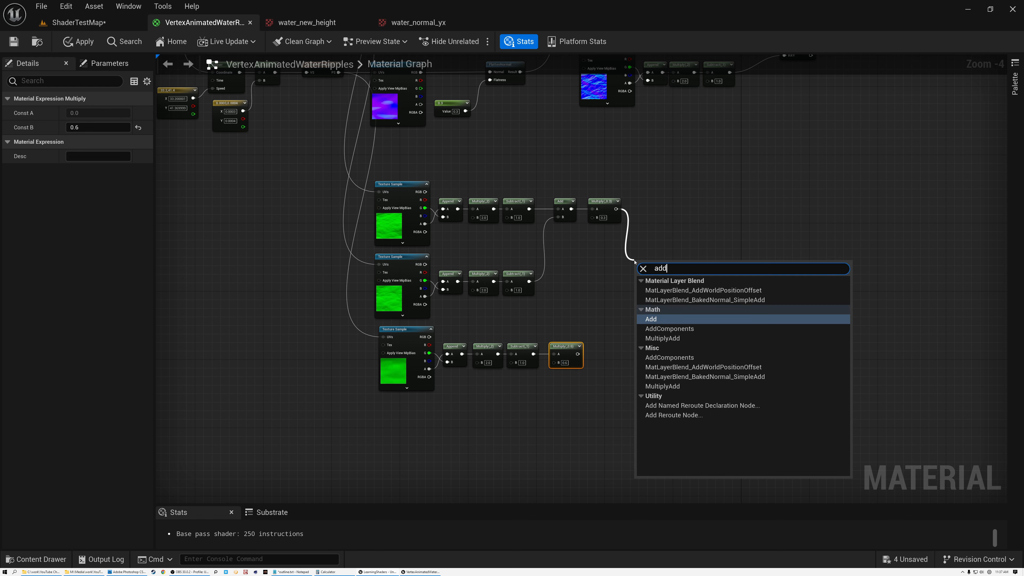
left_click(650, 318)
left_click_drag(577, 354, 642, 205)
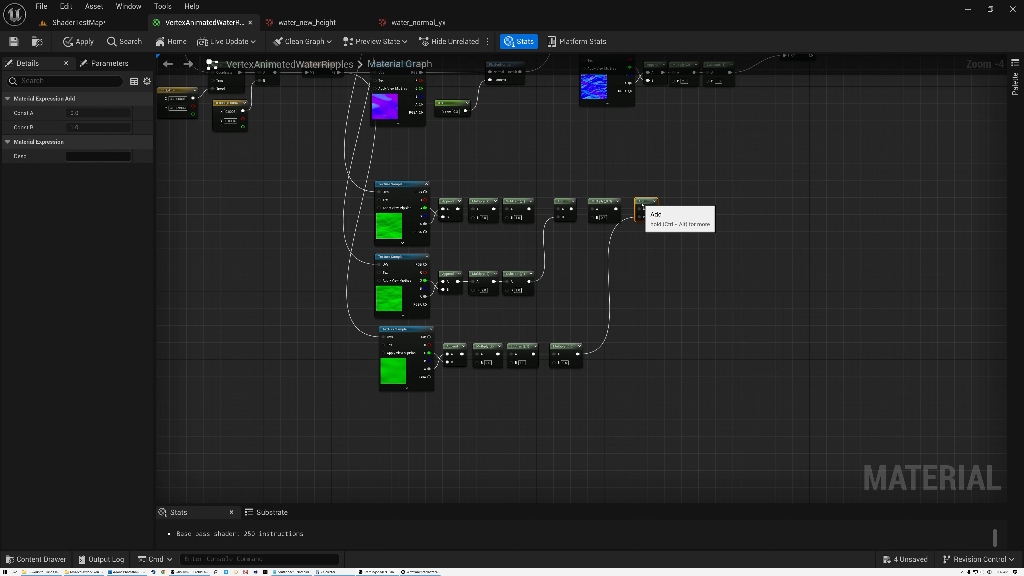
Align the third decoding row's nodes with the two rows above it.
left_click_drag(396, 157, 676, 405)
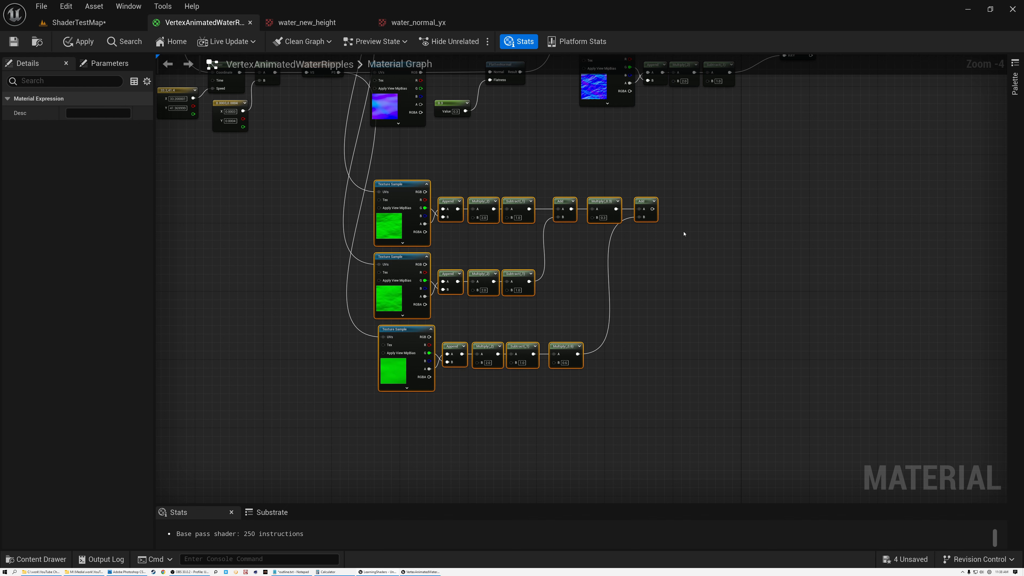
right_click_drag(660, 260, 652, 296)
scroll(428, 277, "up", 3)
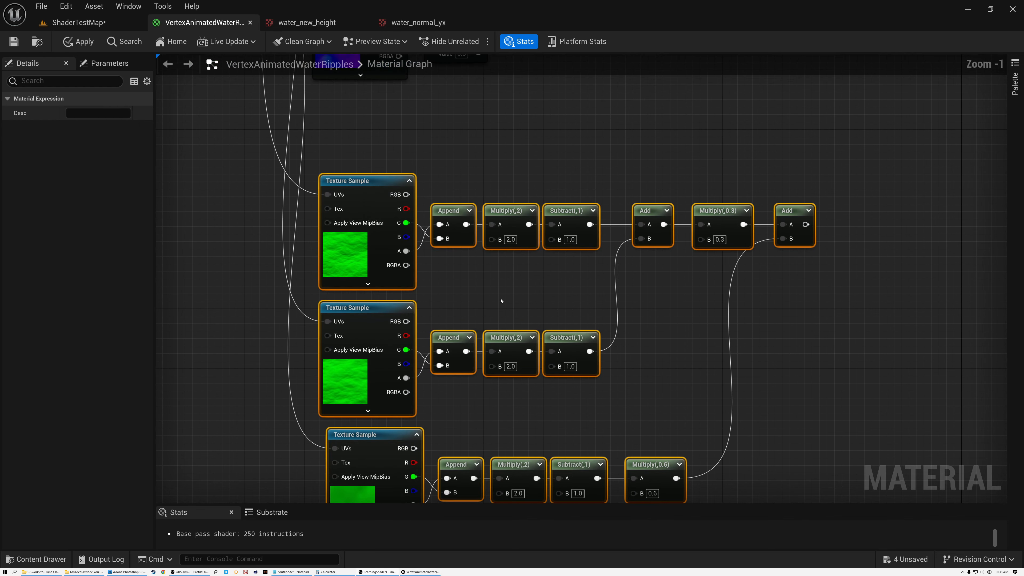
right_click_drag(502, 300, 472, 249)
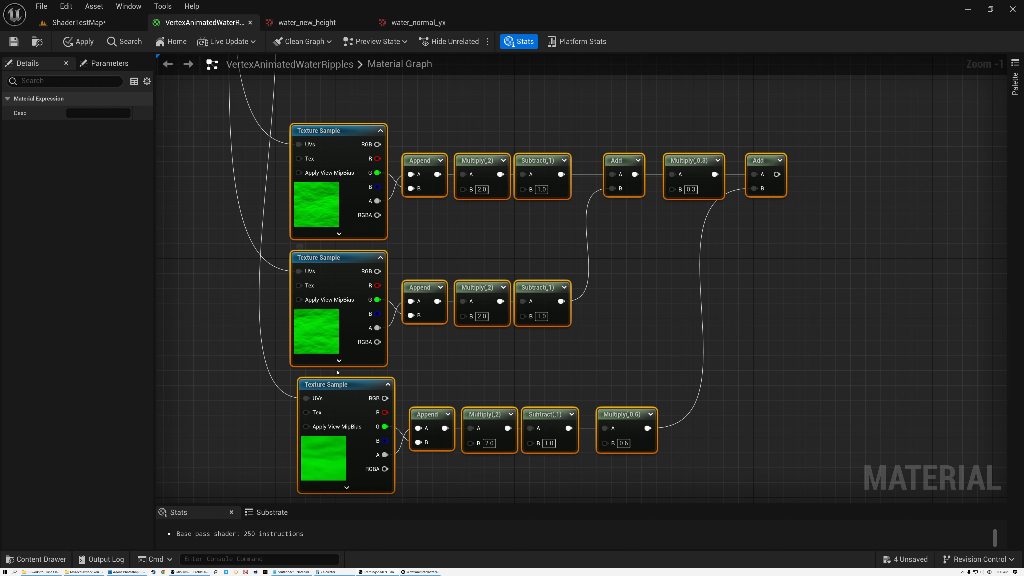
mouse_move(347, 372)
left_mouse_down()
mouse_move(617, 431)
mouse_move(349, 386)
left_mouse_up()
right_click_drag(508, 350, 384, 389)
left_click(384, 388)
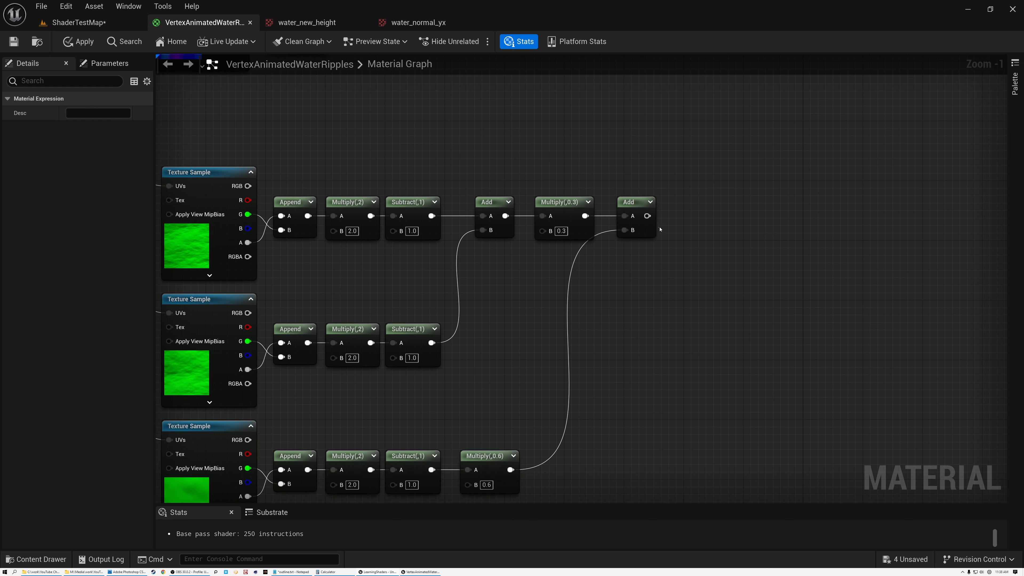
Attach a DeriveNormalZ node to the output of the final Add node in the top decoding row.
left_click_drag(647, 216, 678, 219)
type("de")
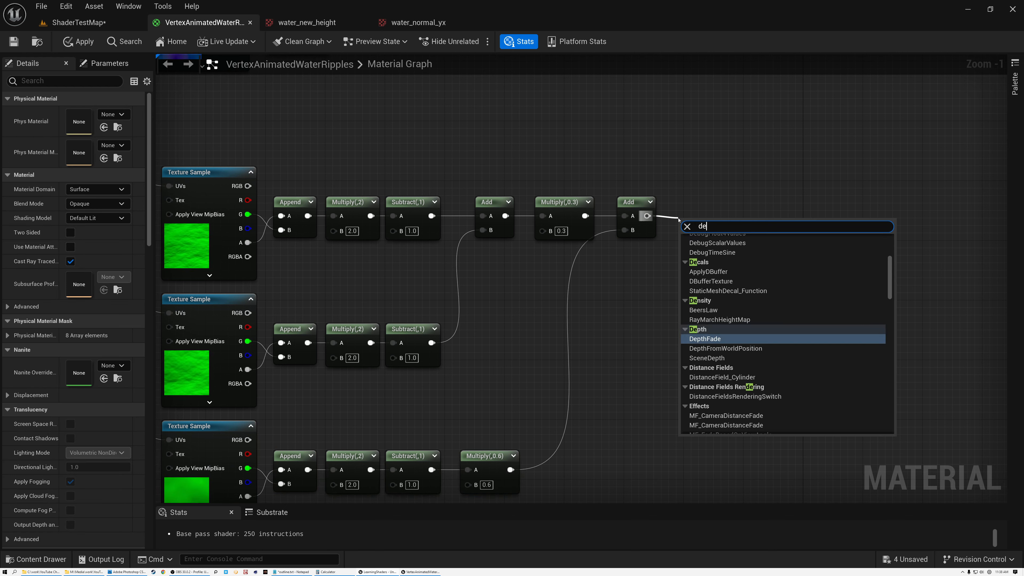
type("rive")
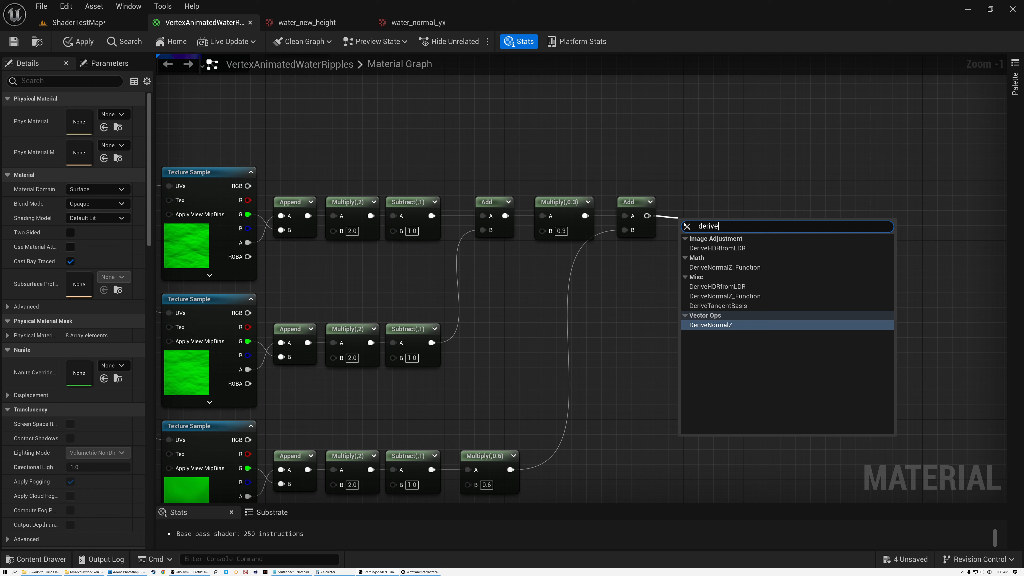
left_click(715, 325)
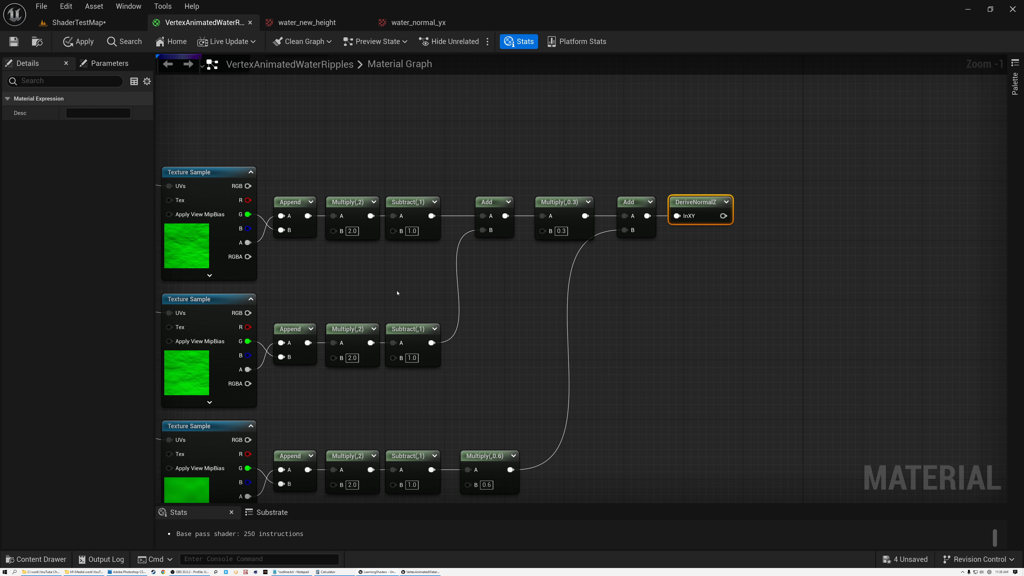
Move the three new decoding rows together with their Add, Multiply and DeriveNormalZ nodes up, closer beneath the old normal-map samples.
right_click_drag(412, 290, 452, 236)
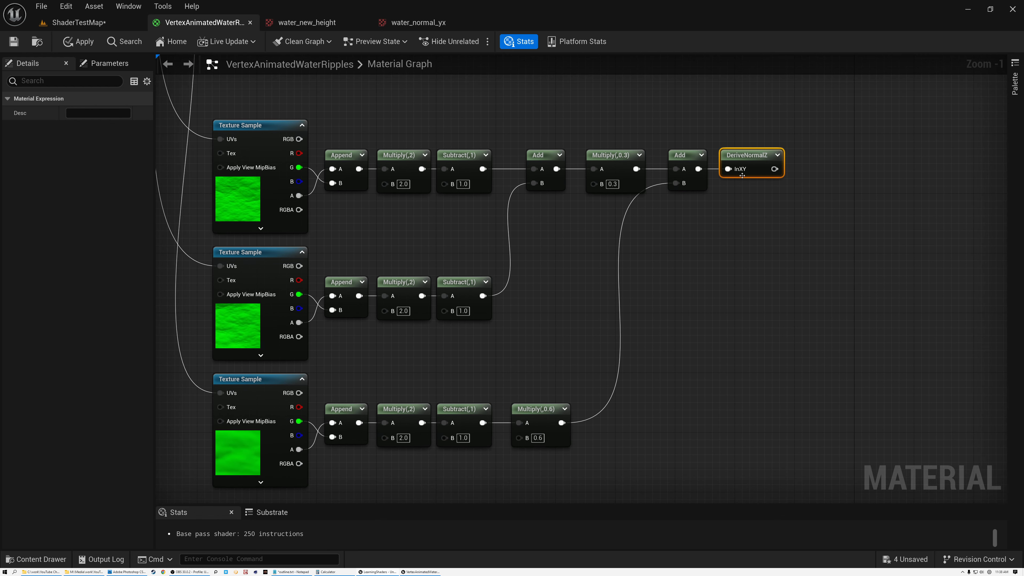
left_click_drag(245, 94, 666, 439)
scroll(697, 349, "down", 4)
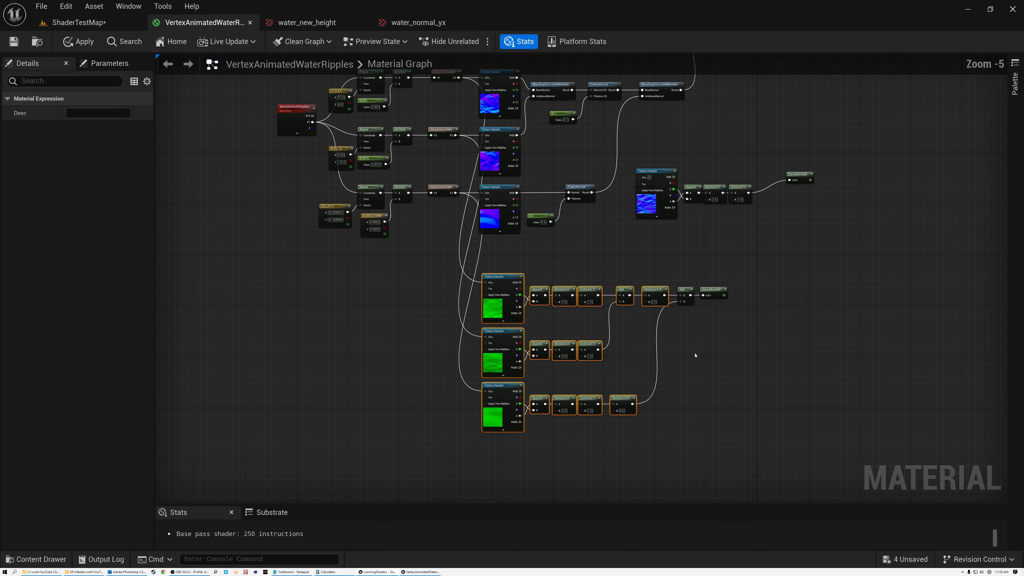
right_click_drag(624, 275, 602, 338)
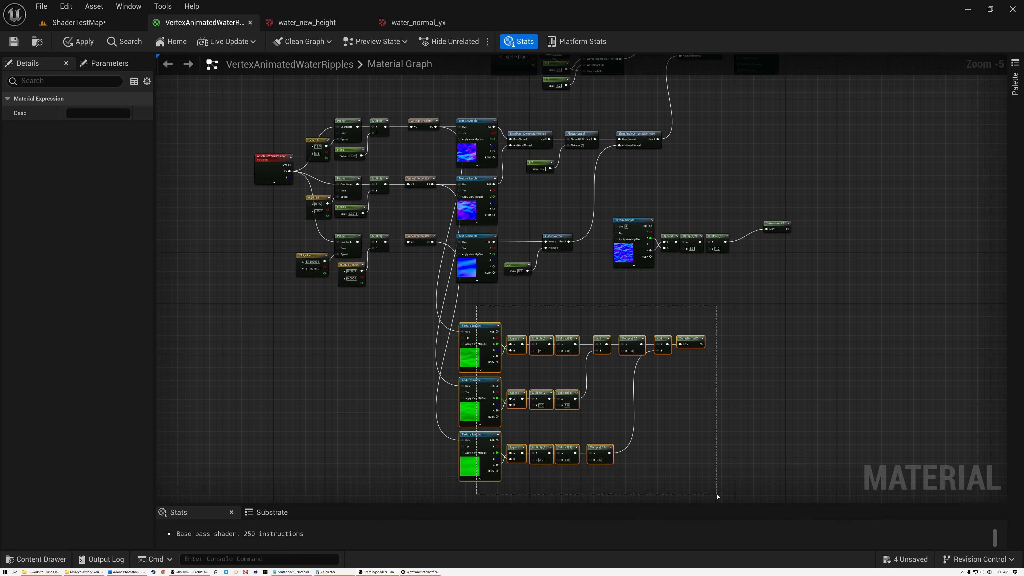
left_click_drag(480, 330, 479, 304)
Connect the new DeriveNormalZ output to AdditionalNormal on the last BlendAngleCorrectedNormals node, replacing the old detail-normal connection.
left_click_drag(465, 111, 606, 296)
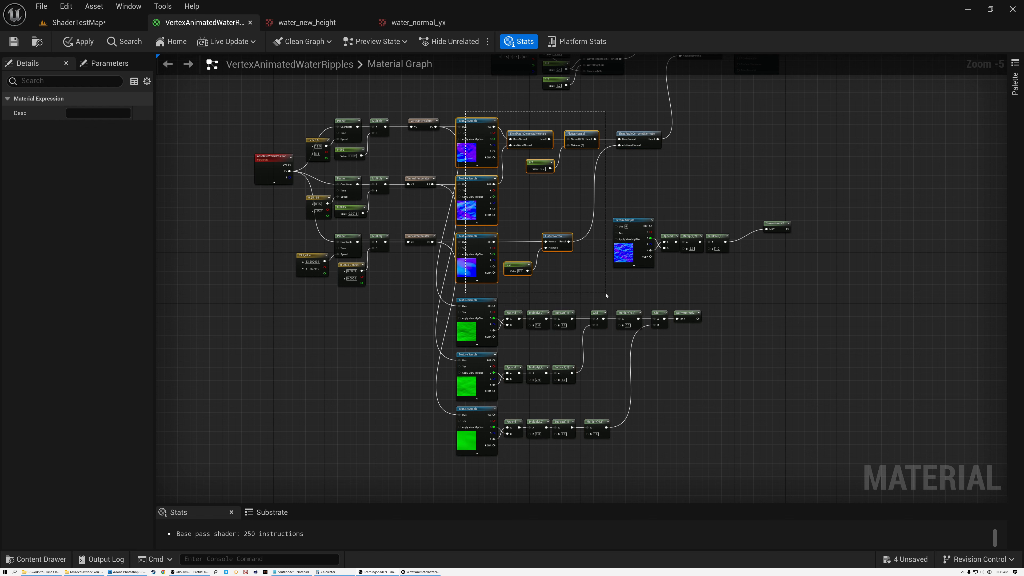
right_click_drag(678, 296, 634, 349)
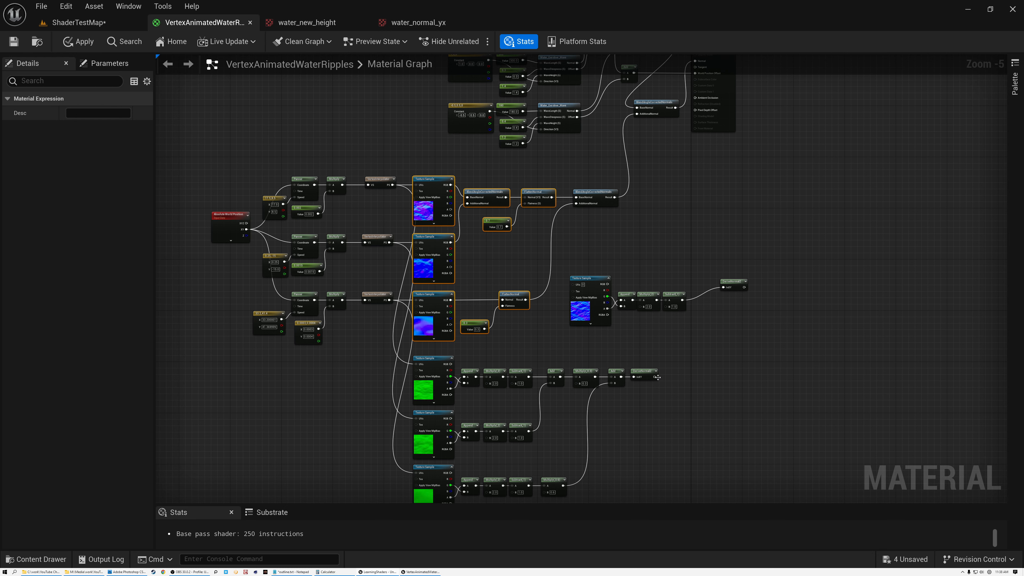
left_click_drag(655, 377, 637, 114)
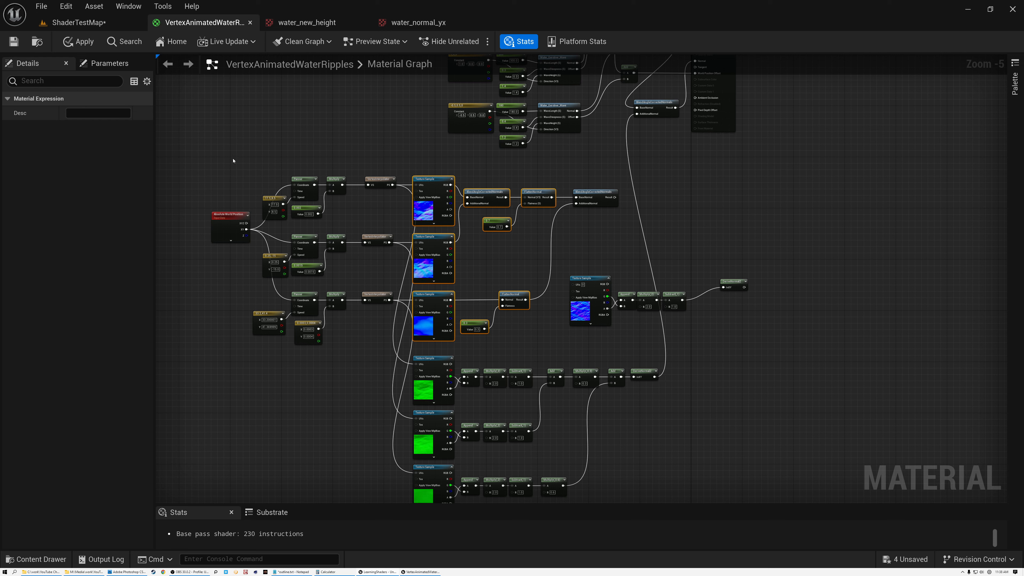
Check the new detail network's instruction count, save the material, and view the water surface in ShaderTestMap.
right_click_drag(545, 345, 450, 267)
left_click_drag(450, 267, 663, 463)
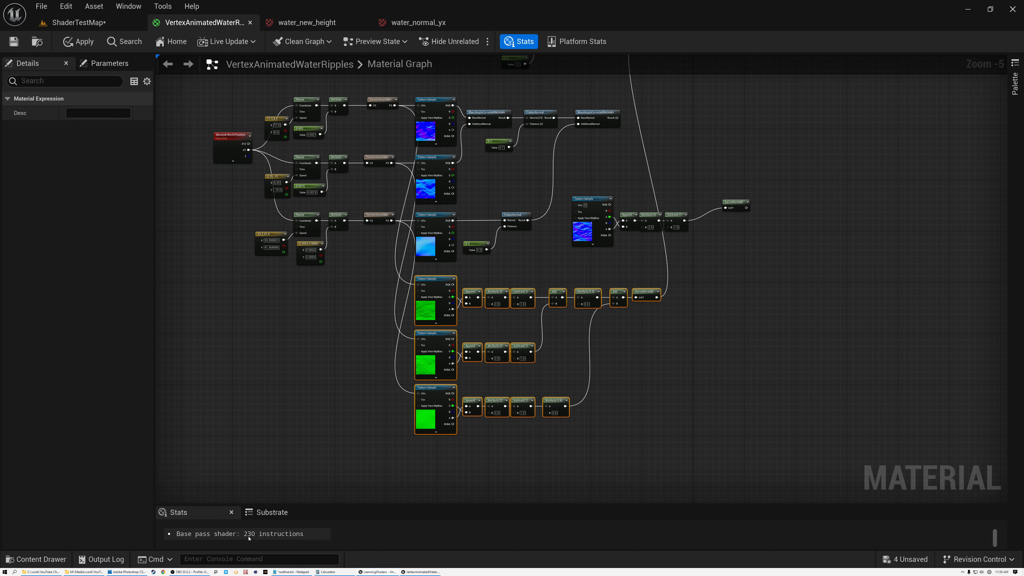
right_click_drag(513, 259, 536, 376)
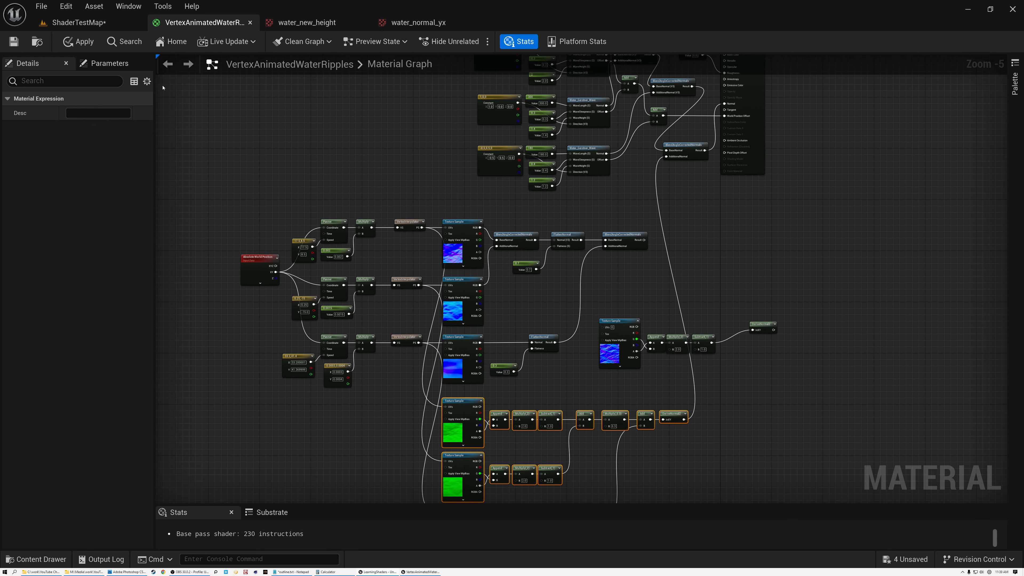
left_click(14, 42)
left_click(77, 22)
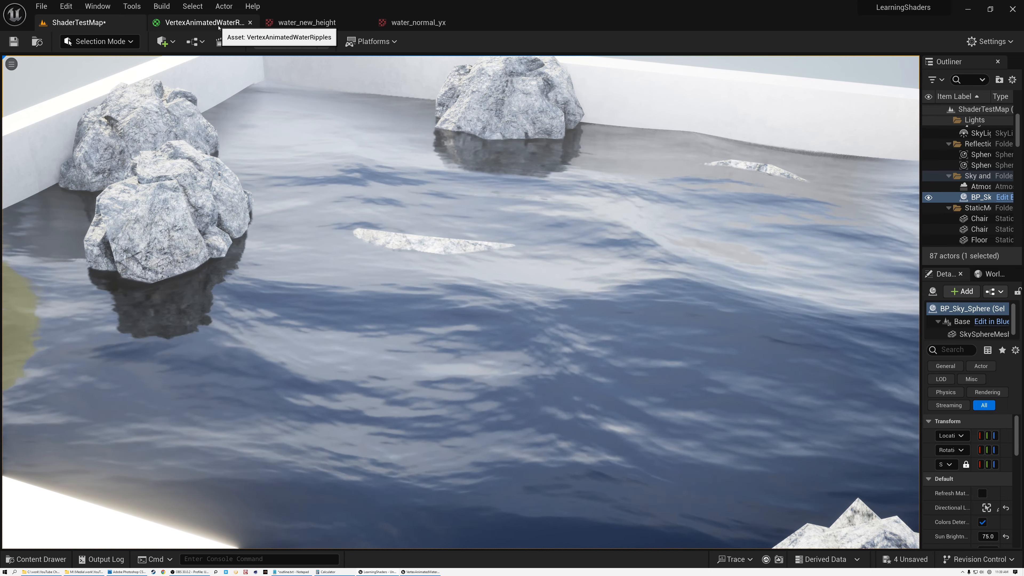
Return to the VertexAnimatedWaterRipples graph and review the three new decoding rows beside the old normal-blending network.
left_click(218, 24)
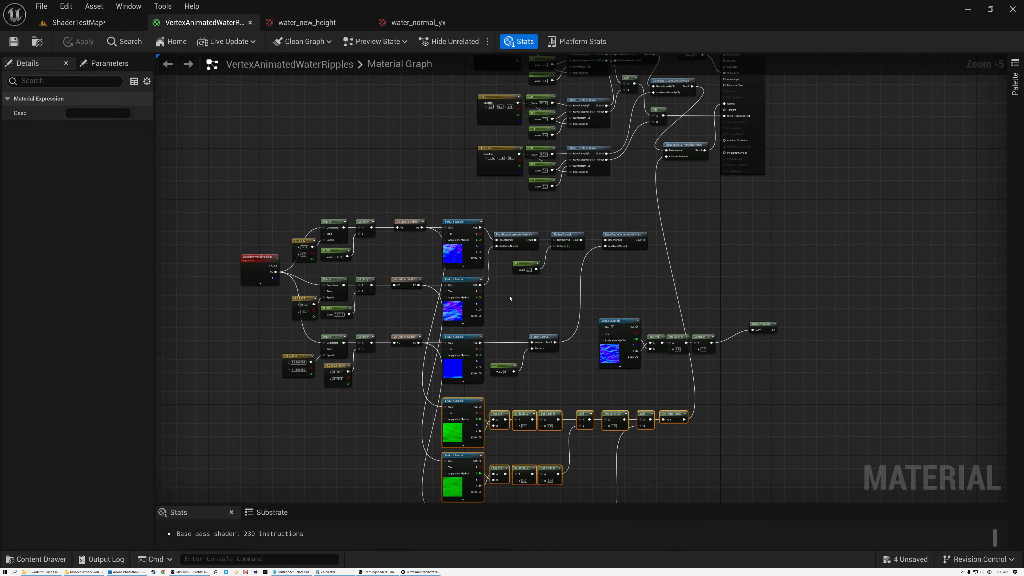
right_click_drag(525, 400, 467, 268)
scroll(468, 268, "up", 3)
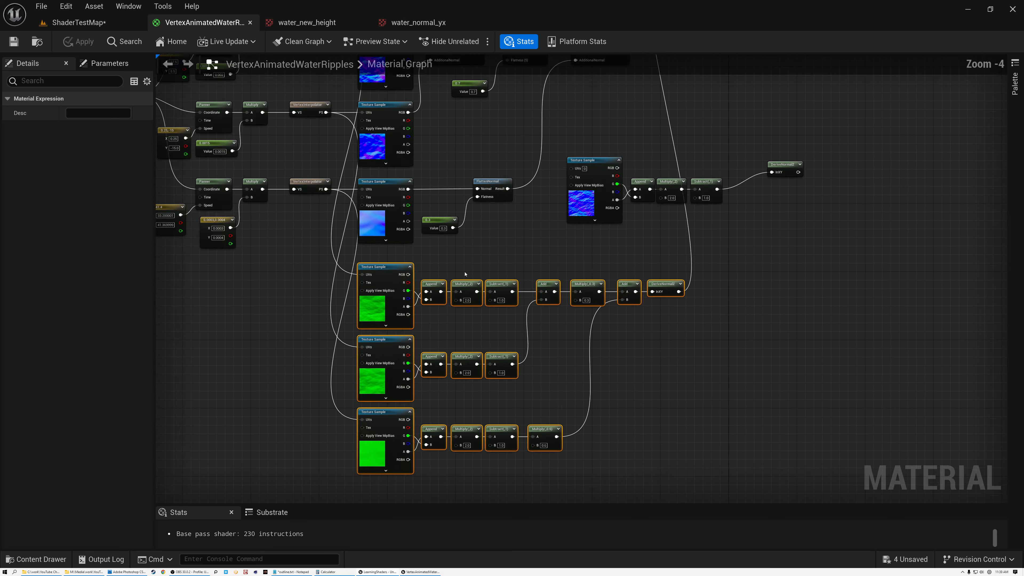
right_click_drag(505, 267, 521, 313)
scroll(519, 315, "down", 3)
right_click_drag(567, 219, 568, 298)
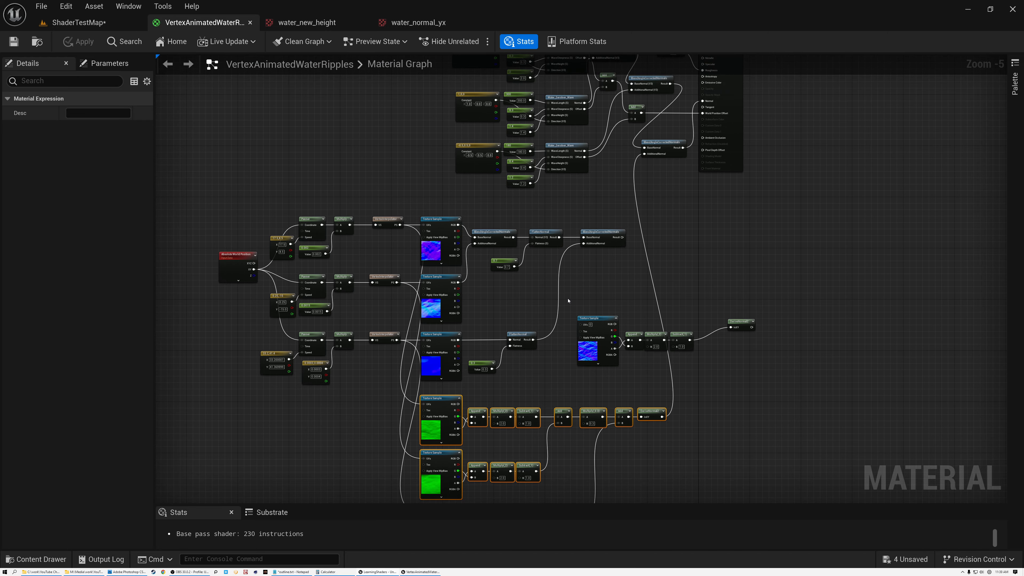
Examine the three Water_Gerstner_Wave nodes and the BlendAngleCorrectedNormals nodes that combine the wave and detail normals.
right_click_drag(664, 198, 613, 349)
scroll(613, 348, "up", 3)
right_click_drag(595, 314, 577, 417)
scroll(574, 418, "up", 1)
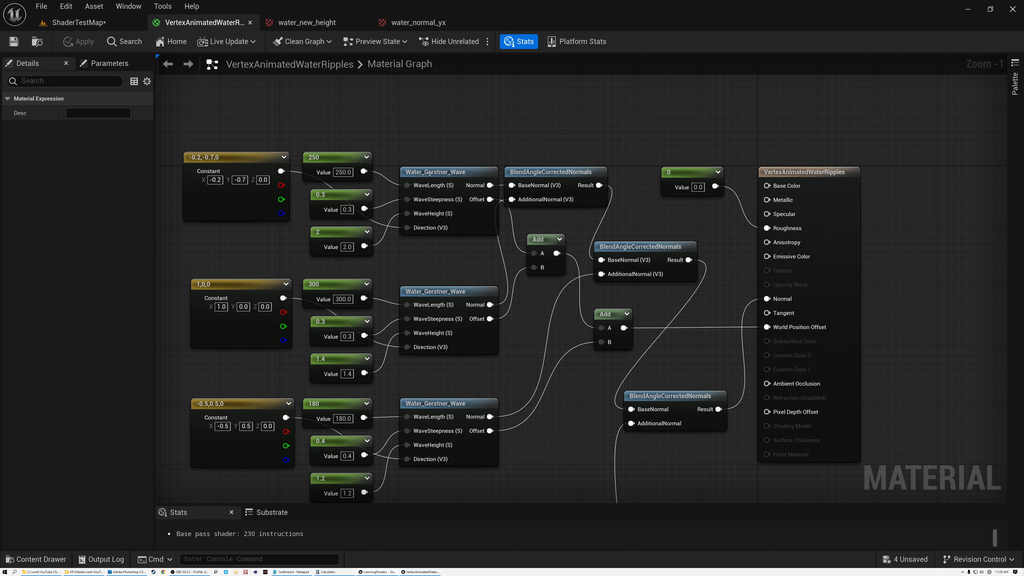
left_click(430, 172)
left_click(437, 290)
left_click(443, 403)
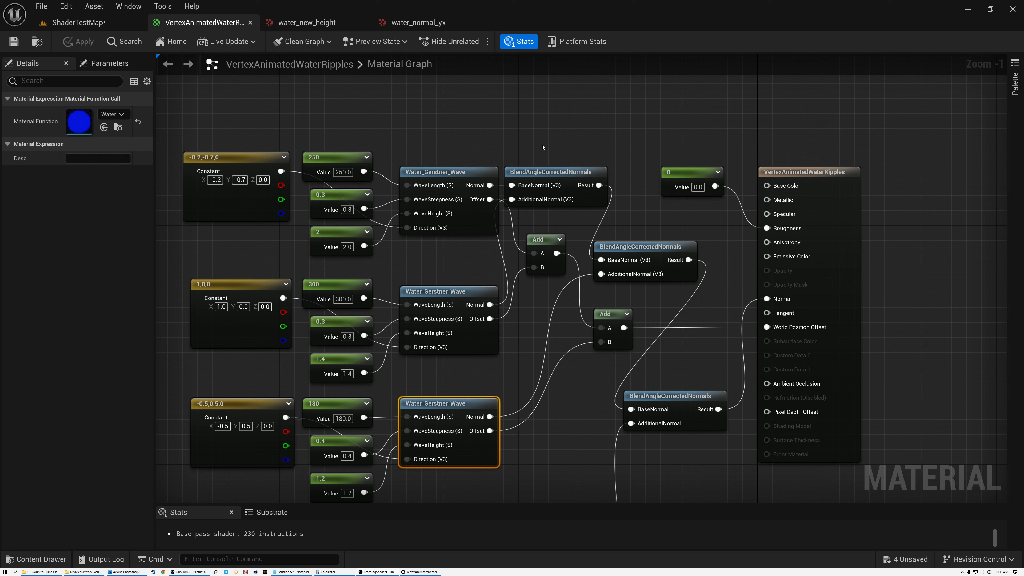
left_click(578, 190)
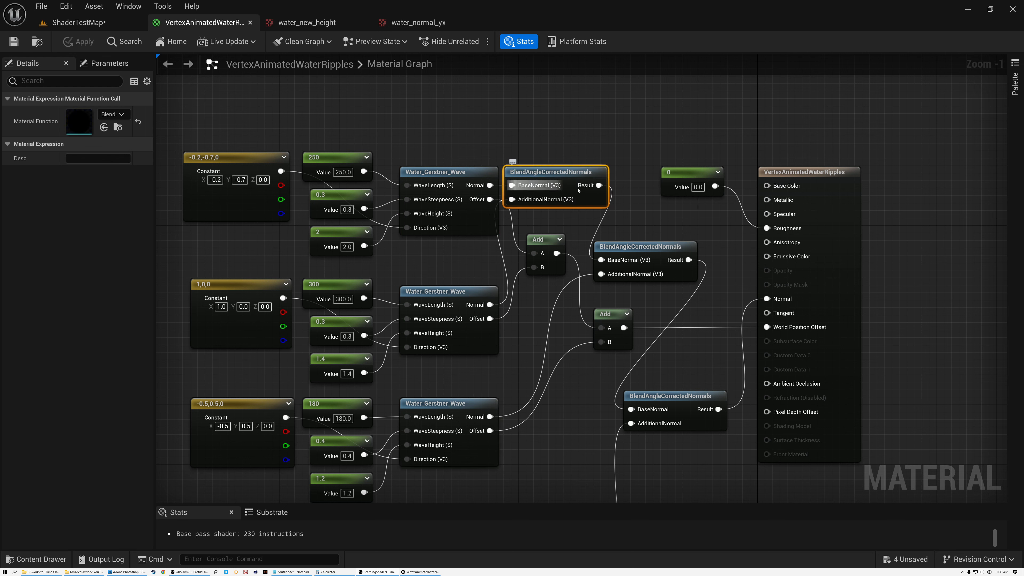
left_click(630, 244)
left_click_drag(677, 399, 684, 399)
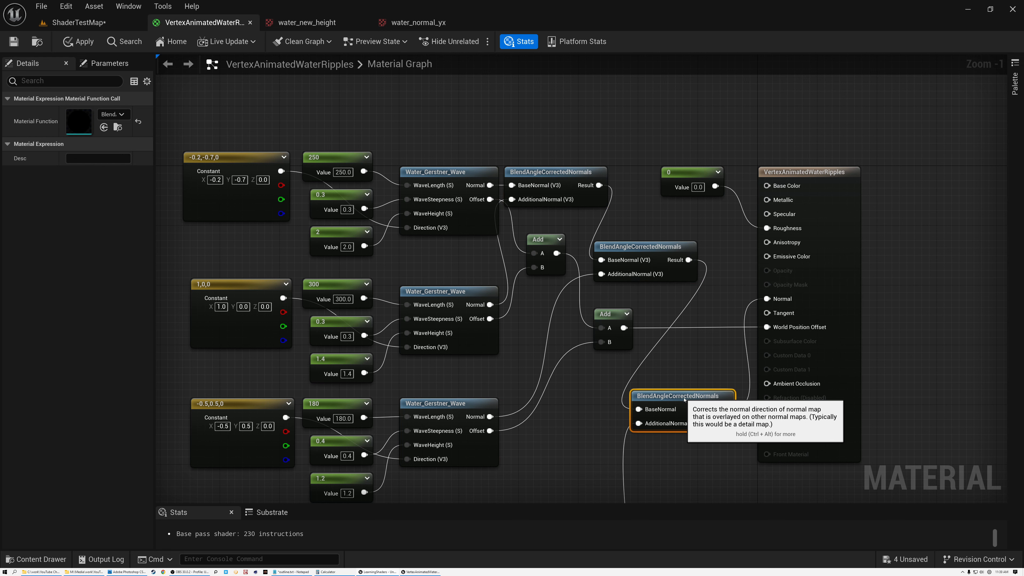
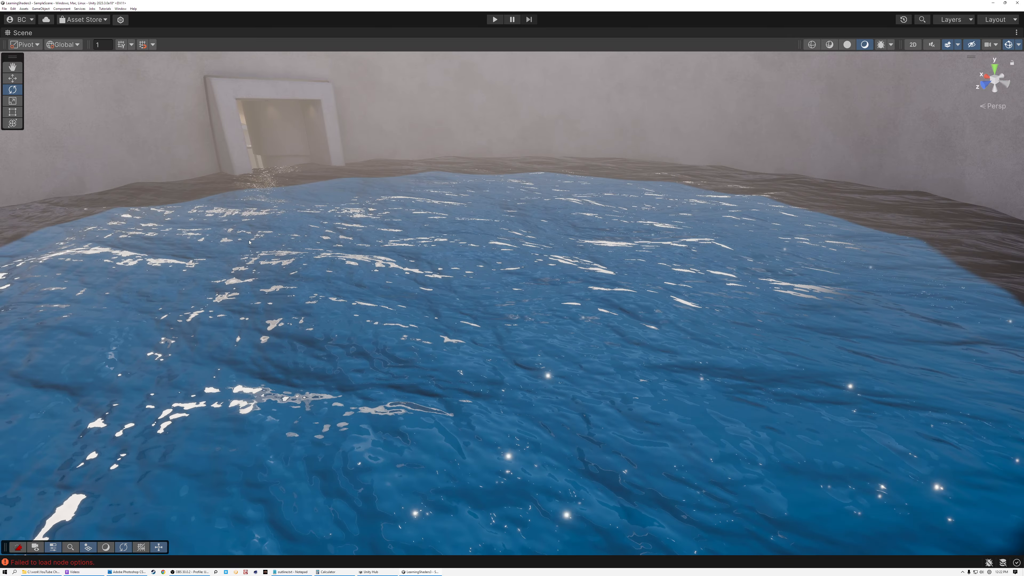
Switch to Unity's WaterAnimationRipples shader graph, maximize it in place of the scene view, and focus on the ripple sampling rows.
double_click(26, 33)
double_click(199, 33)
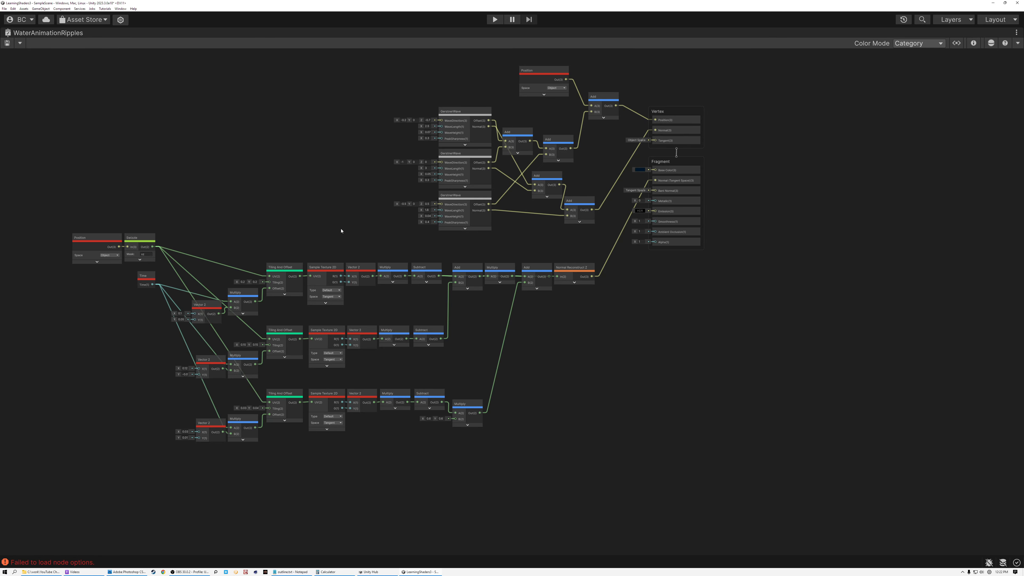
middle_click_drag(319, 245, 441, 155)
scroll(413, 255, "up", 6)
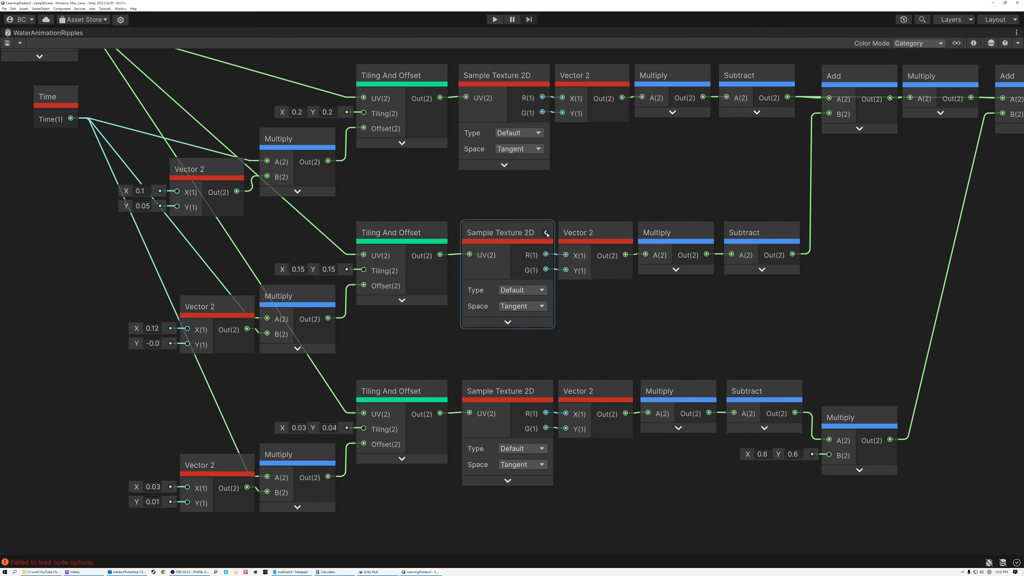
Examine the second row's Sample Texture 2D and Tiling And Offset nodes and the scroll-speed nodes feeding them.
left_click(491, 236)
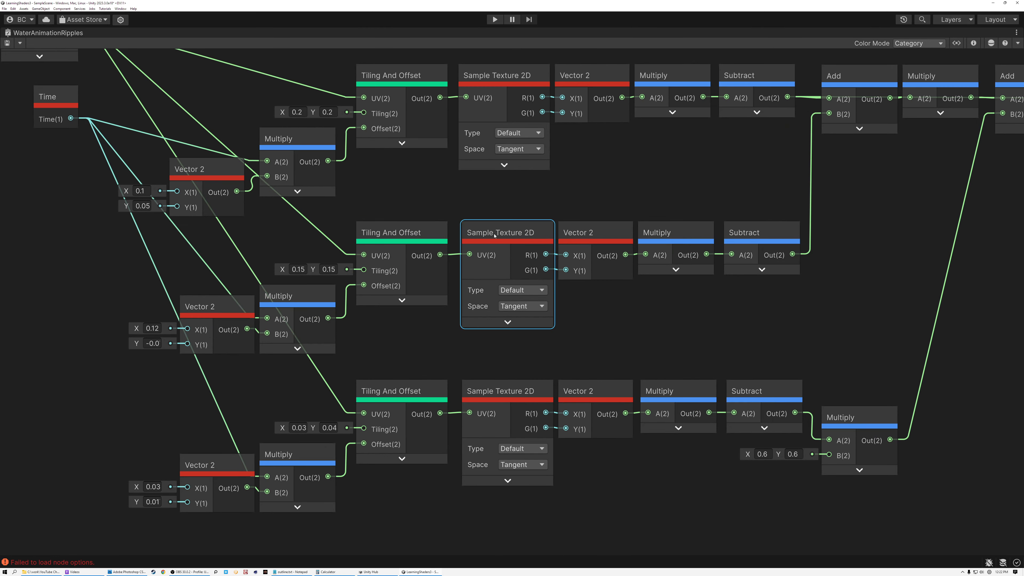
key("f")
middle_click_drag(366, 173, 575, 169)
left_click(524, 230)
middle_click_drag(394, 274, 426, 398)
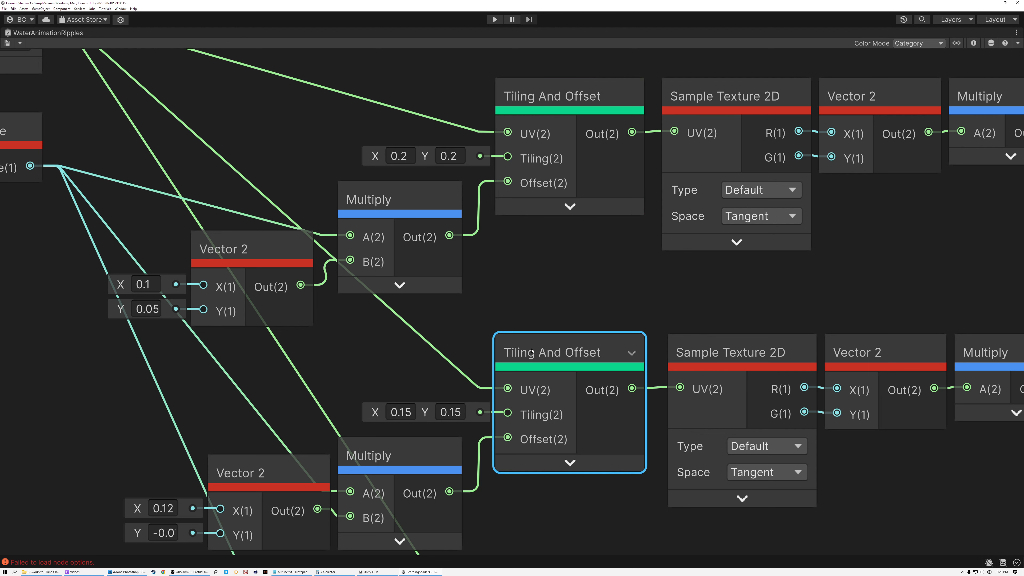
middle_click_drag(397, 377, 457, 244)
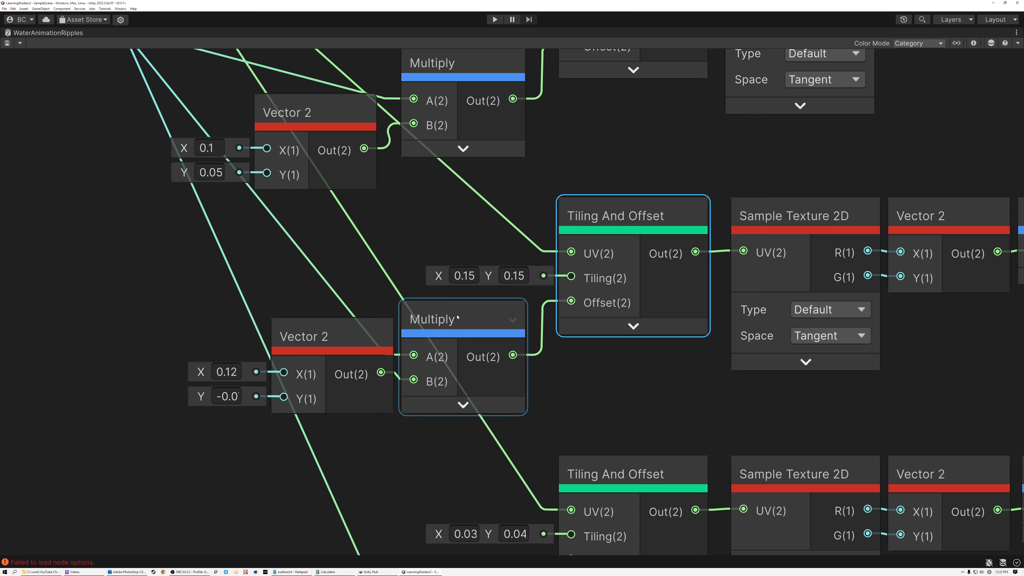
Set the Y value of the second row's scroll-speed Vector 2 node to 0.07.
left_click(319, 340)
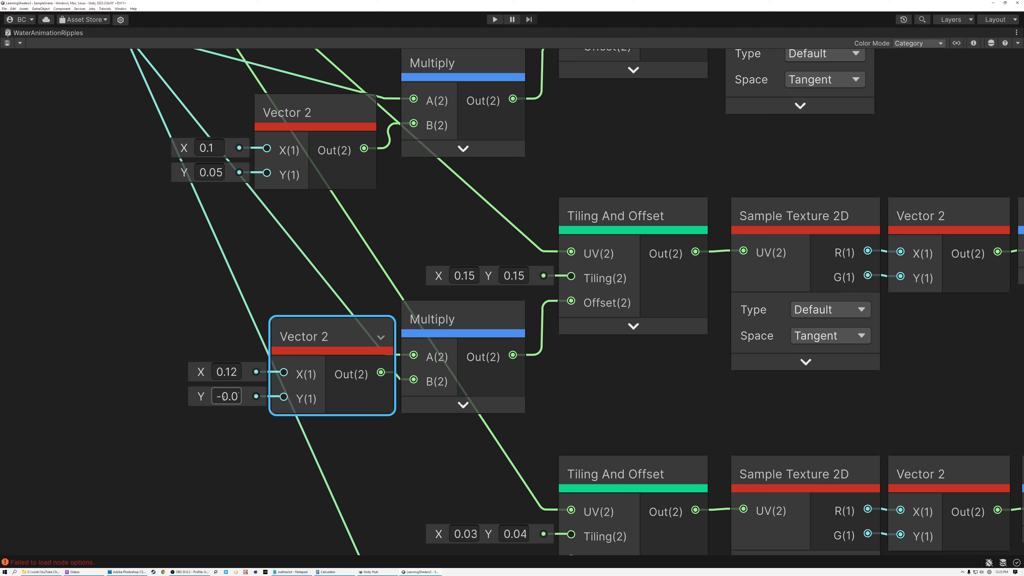
left_click(234, 396)
type("0.07")
left_click(188, 365)
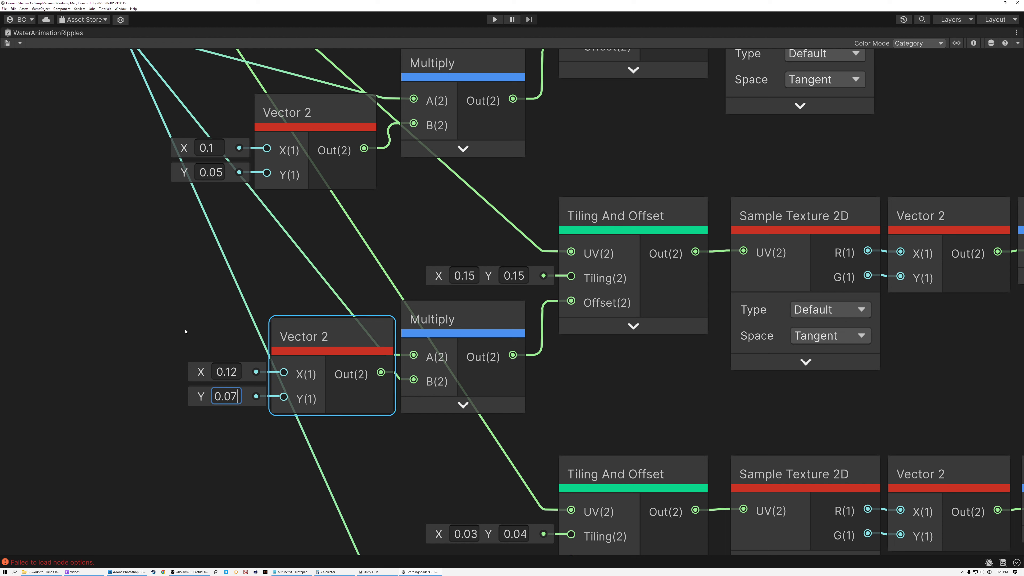
left_click(320, 338)
left_click(215, 147)
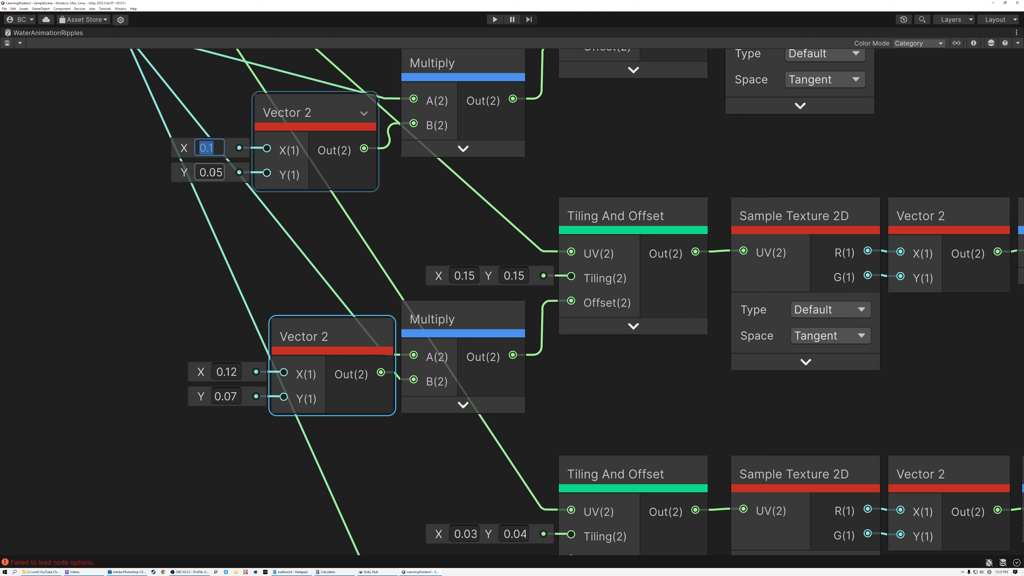
left_click(258, 270)
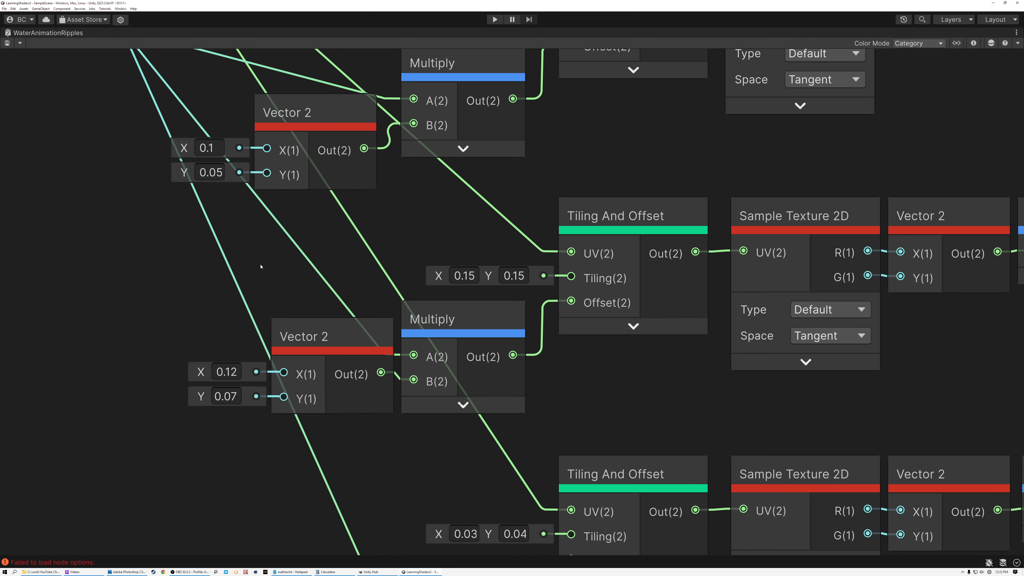
Review the sampling rows from Tiling And Offset through the Vector 2, Multiply and Subtract nodes that decode the texture.
scroll(260, 266, "down", 2)
middle_click_drag(262, 267, 238, 330)
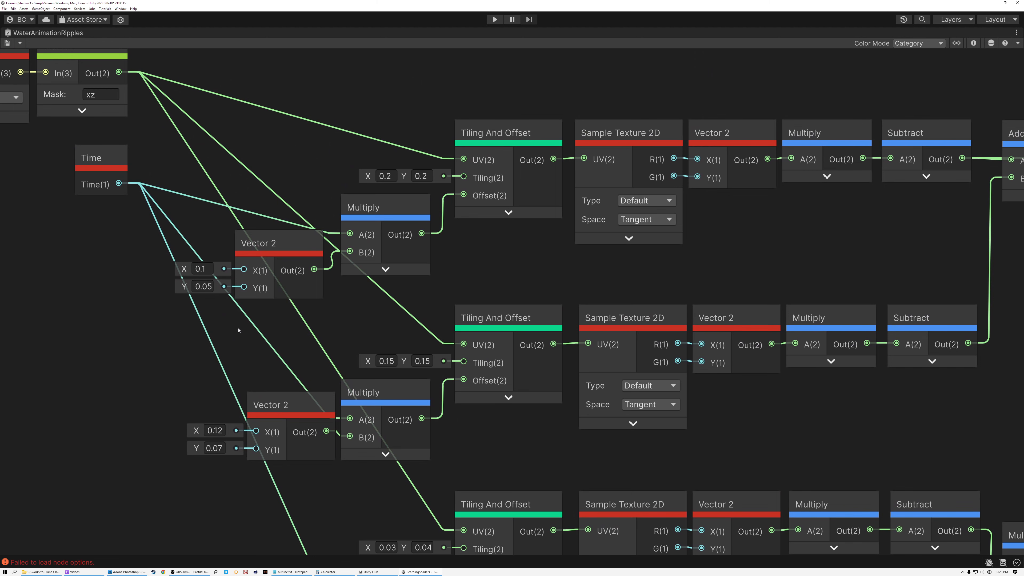
middle_click_drag(708, 266, 474, 267)
scroll(431, 302, "up", 3)
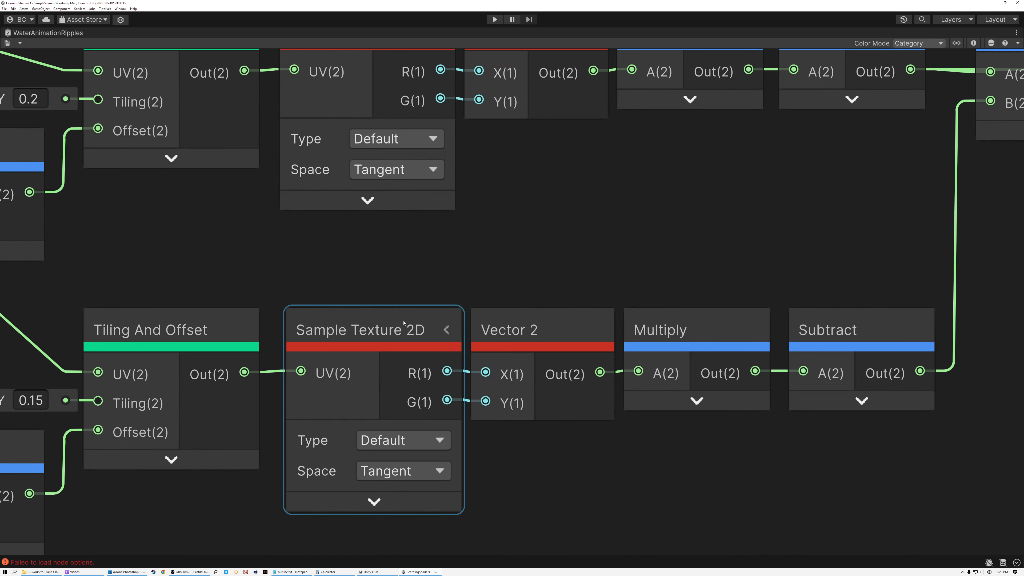
middle_click_drag(121, 245, 480, 200)
scroll(686, 200, "down", 3)
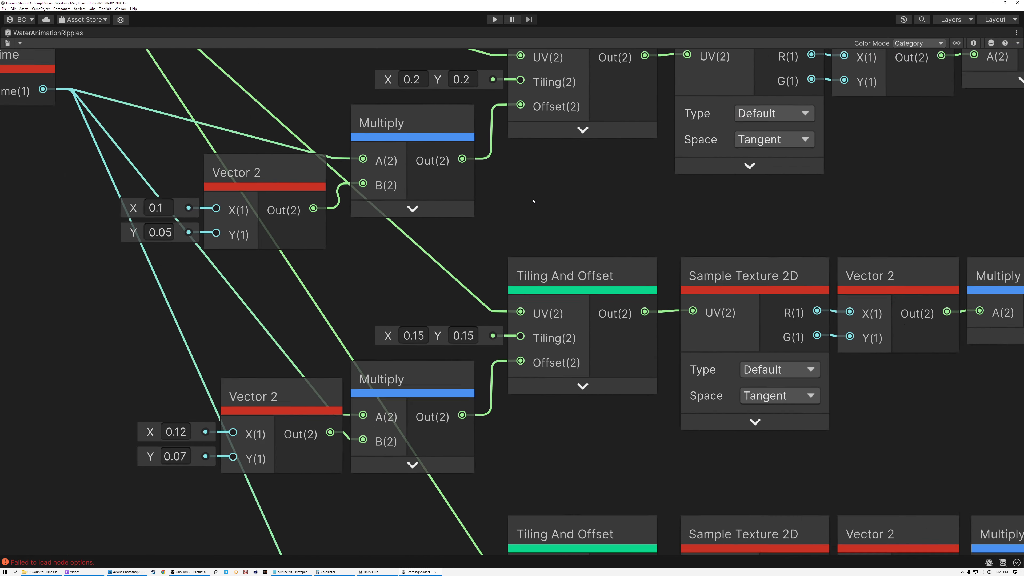
middle_click_drag(706, 268, 326, 266)
left_click(449, 261)
left_click(565, 261)
left_click(685, 261)
middle_click_drag(665, 203, 597, 316)
left_click_drag(504, 104, 617, 297)
middle_click_drag(628, 301, 460, 298)
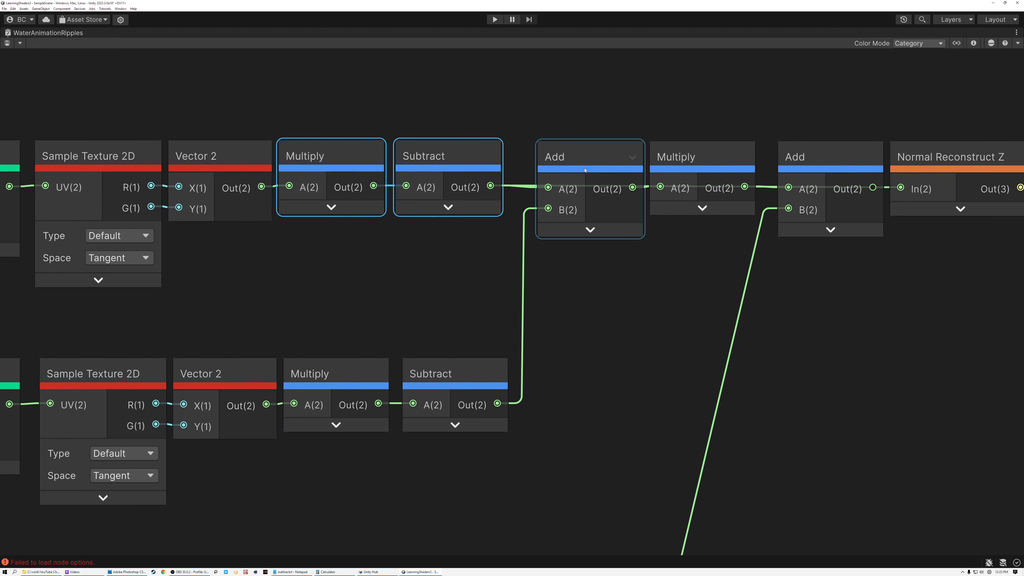
Move the Add and 0.3 Multiply nodes below the top row's long wire, placing the Multiply lower than the Add.
middle_click_drag(648, 102, 515, 123)
left_click_drag(487, 131, 554, 236)
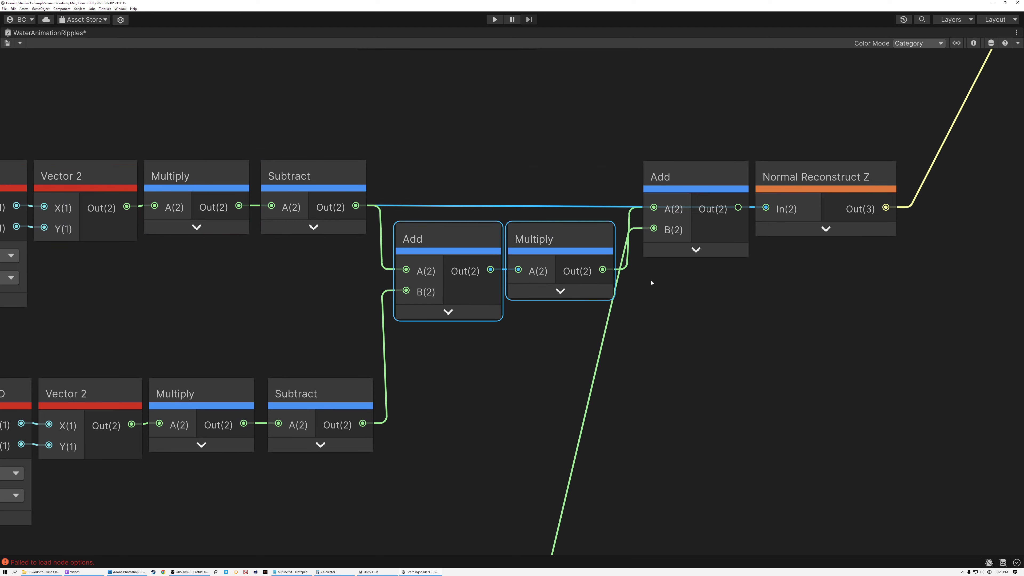
left_click(601, 238)
left_click(569, 243)
left_click_drag(569, 243, 581, 319)
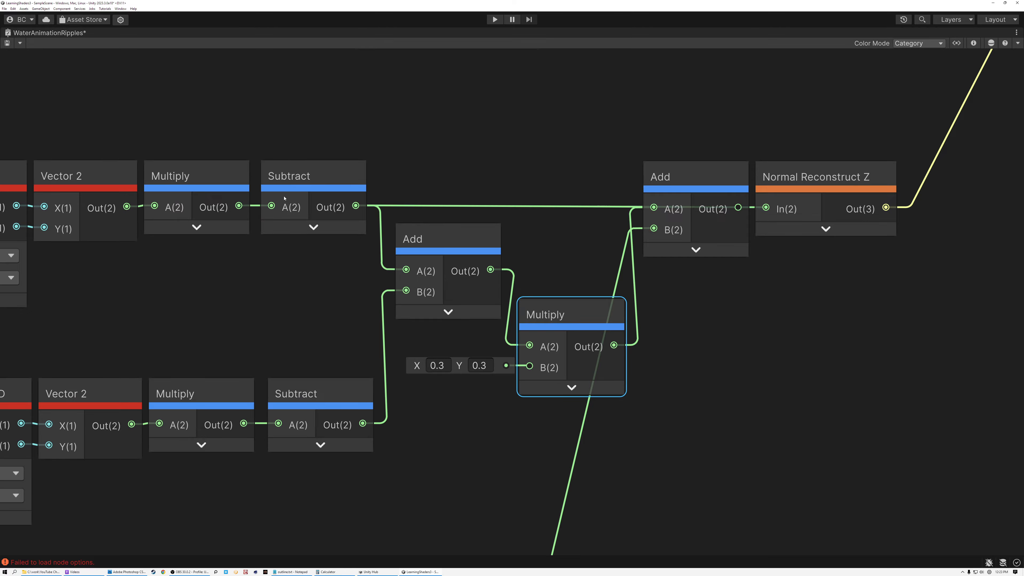
Restore the full editor layout and check the water surface in the scene before returning to the ripple graph.
double_click(48, 34)
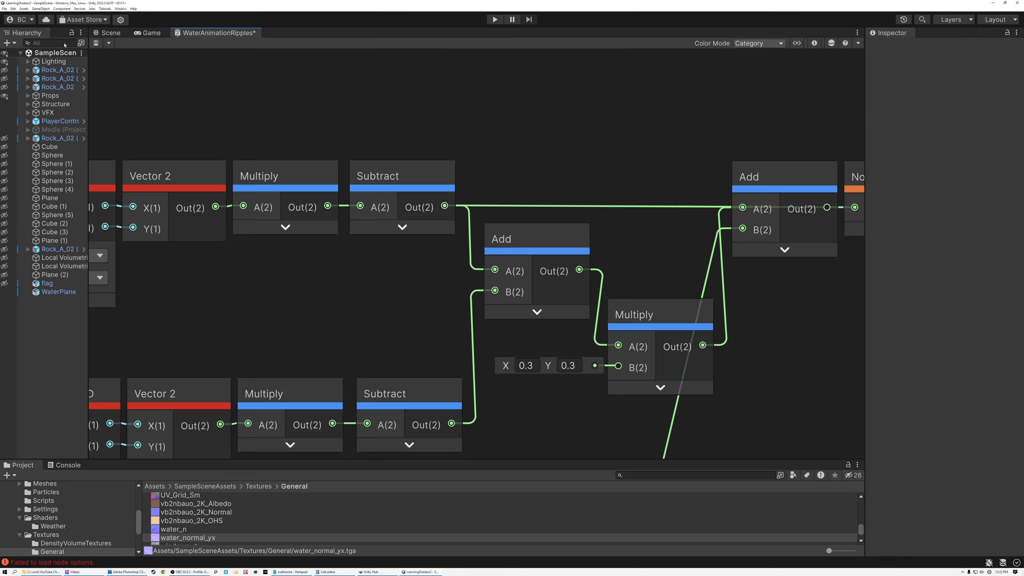
left_click(111, 33)
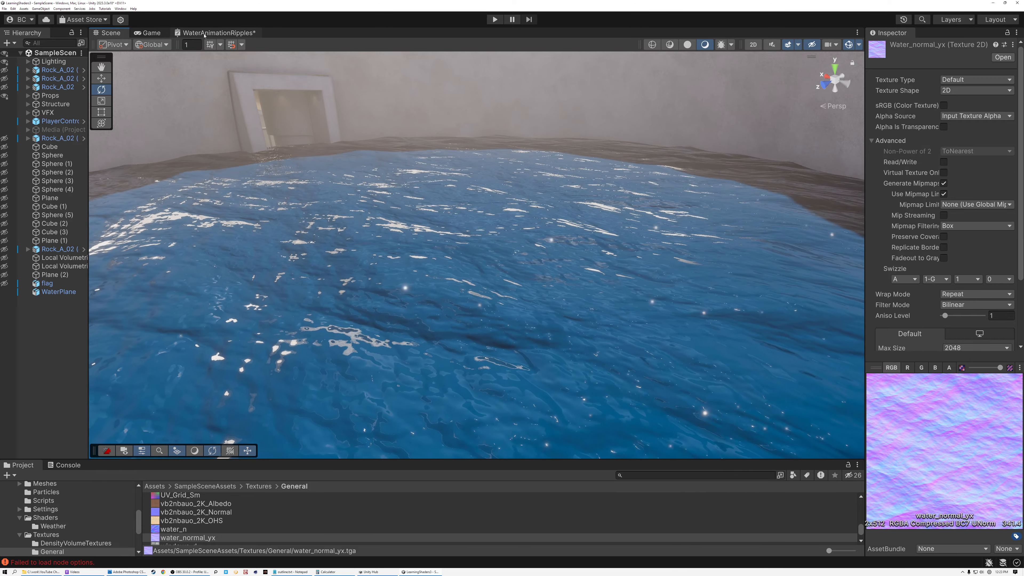
left_click(230, 33)
Connect the 0.3 Multiply node's output directly to Normal Reconstruct Z and move Normal Reconstruct Z farther right of the Add node.
left_click(654, 317)
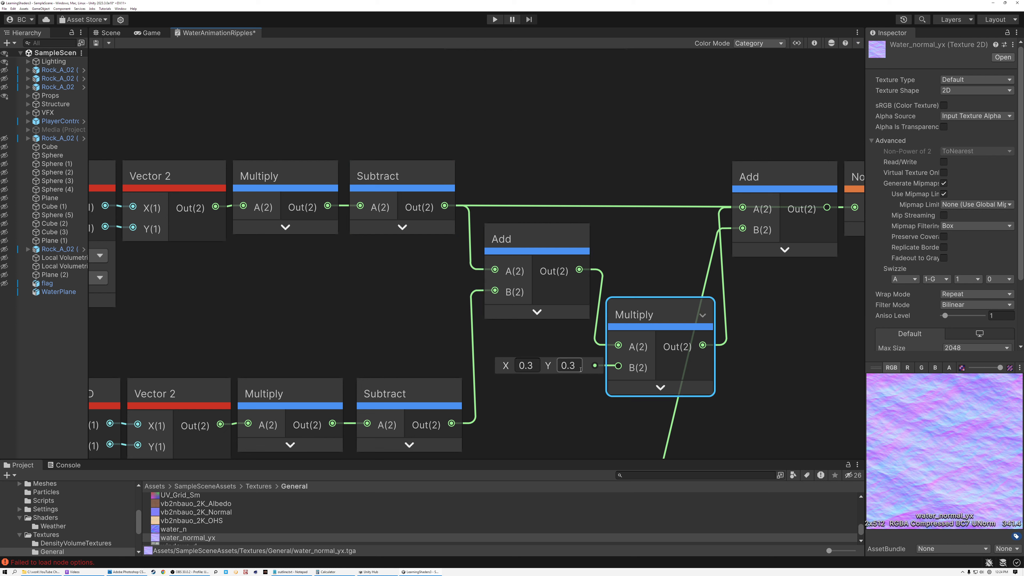
left_click(531, 246)
middle_click_drag(640, 267, 434, 238)
left_click_drag(497, 316, 650, 182)
middle_click_drag(669, 263, 595, 271)
left_click_drag(631, 150, 687, 149)
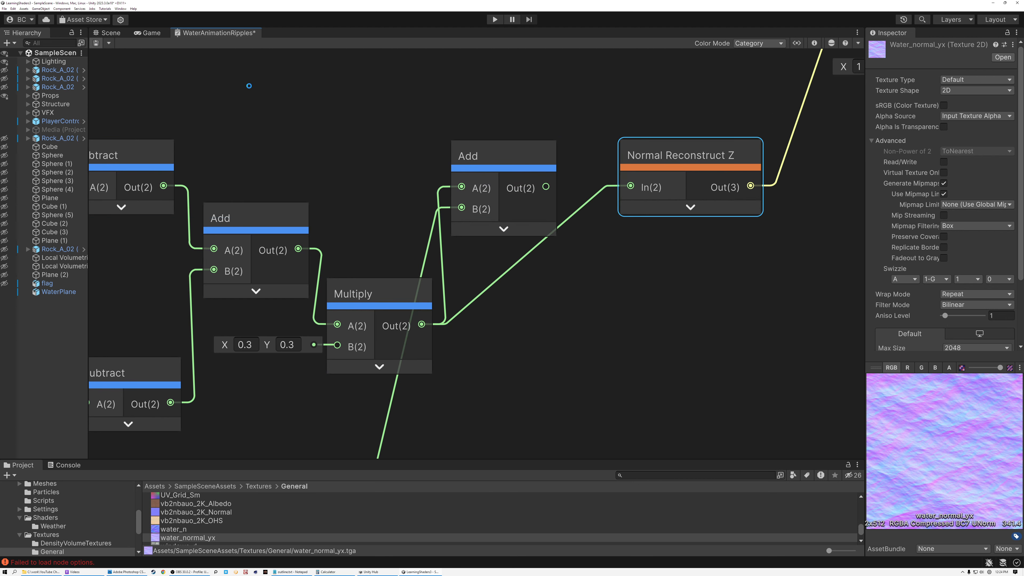
Save the shader graph and inspect the water ripples in a maximized scene view.
key("ctrl+s")
left_click(110, 33)
double_click(109, 34)
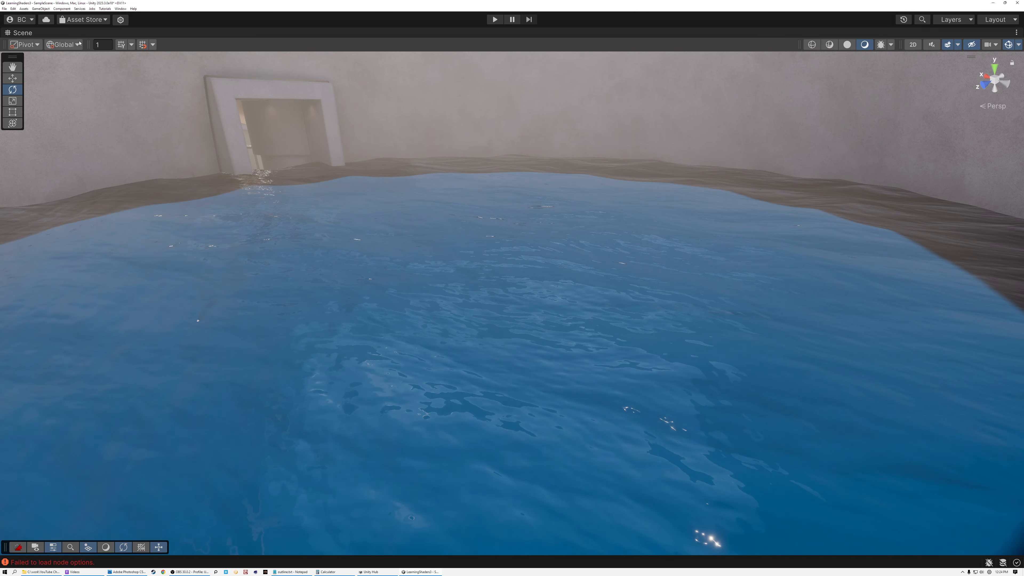
double_click(20, 33)
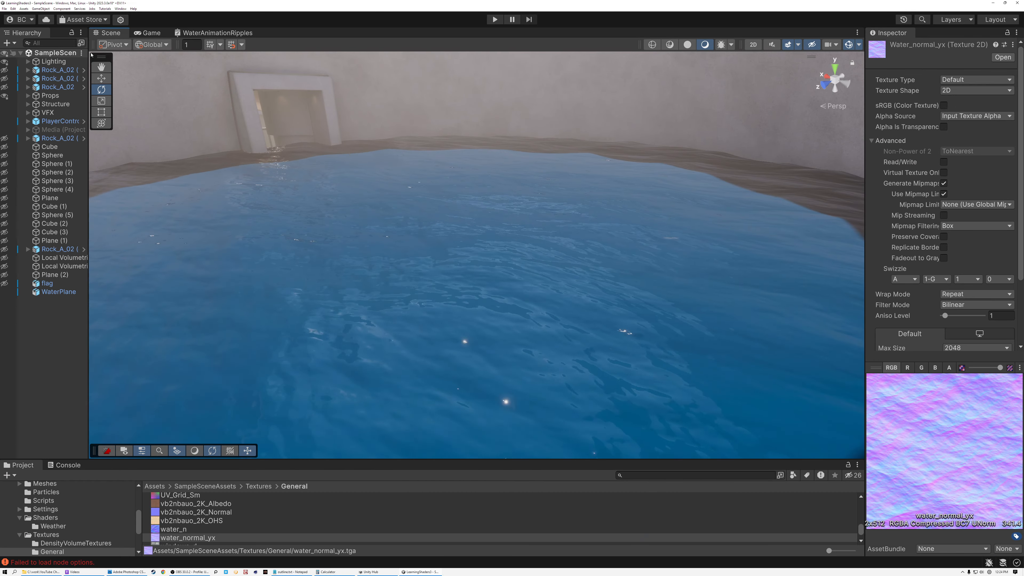
Examine the third row's Sample Texture 2D and Tiling And Offset nodes and the scroll-speed nodes feeding them.
left_click(217, 32)
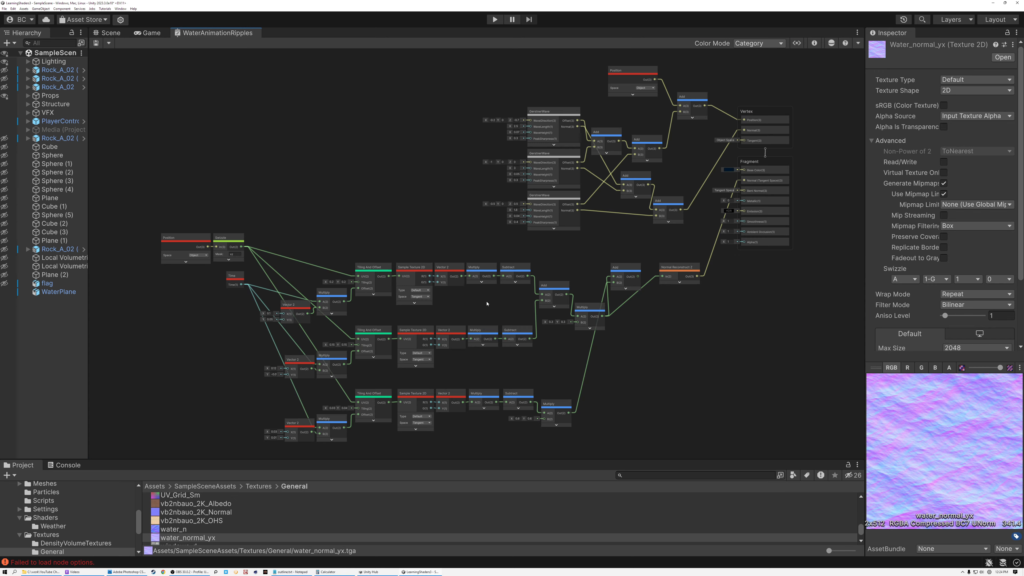
scroll(486, 303, "up", 8)
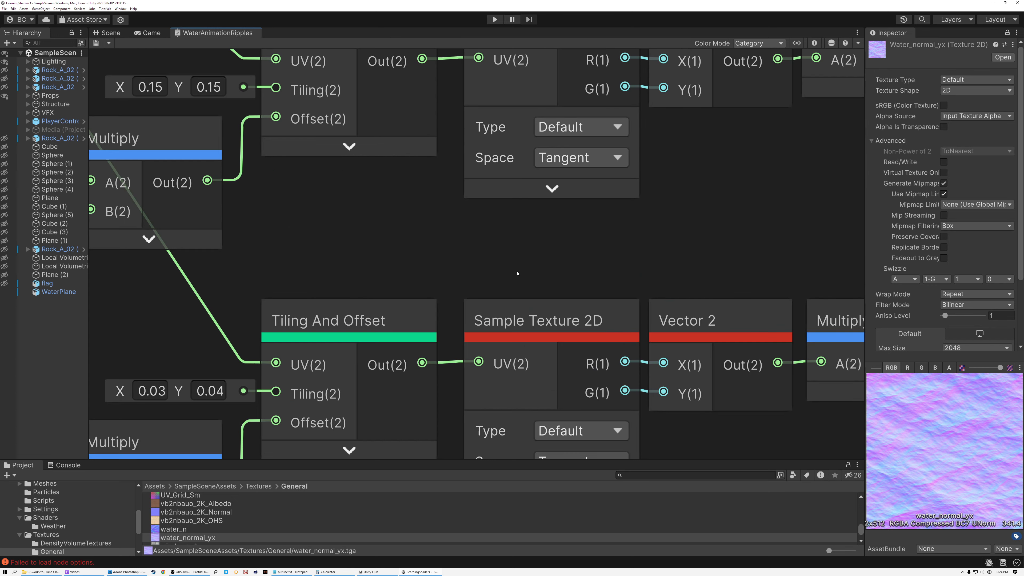
middle_click_drag(560, 257, 501, 139)
left_click(486, 208)
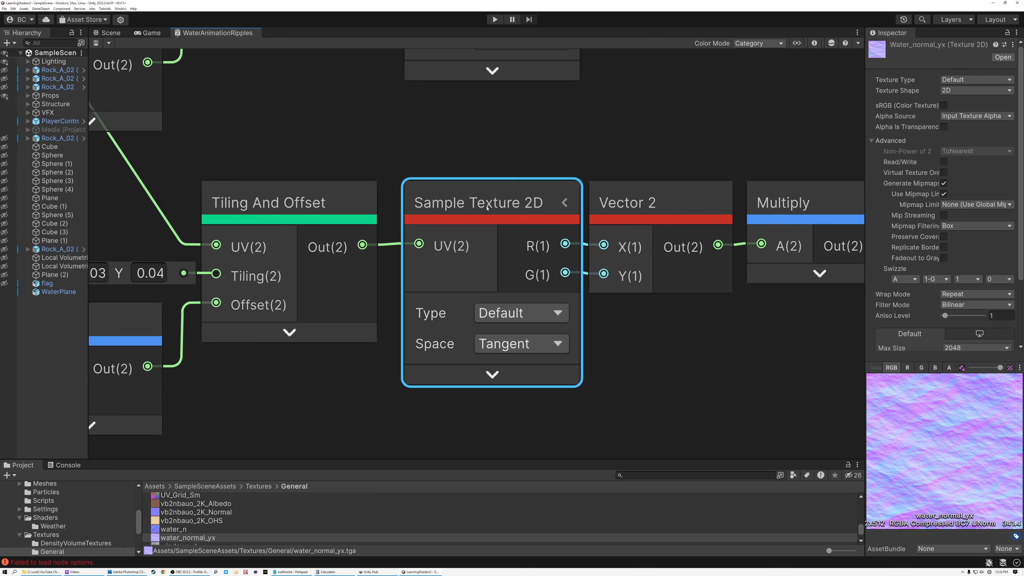
middle_click_drag(249, 212, 539, 182)
left_click(539, 182)
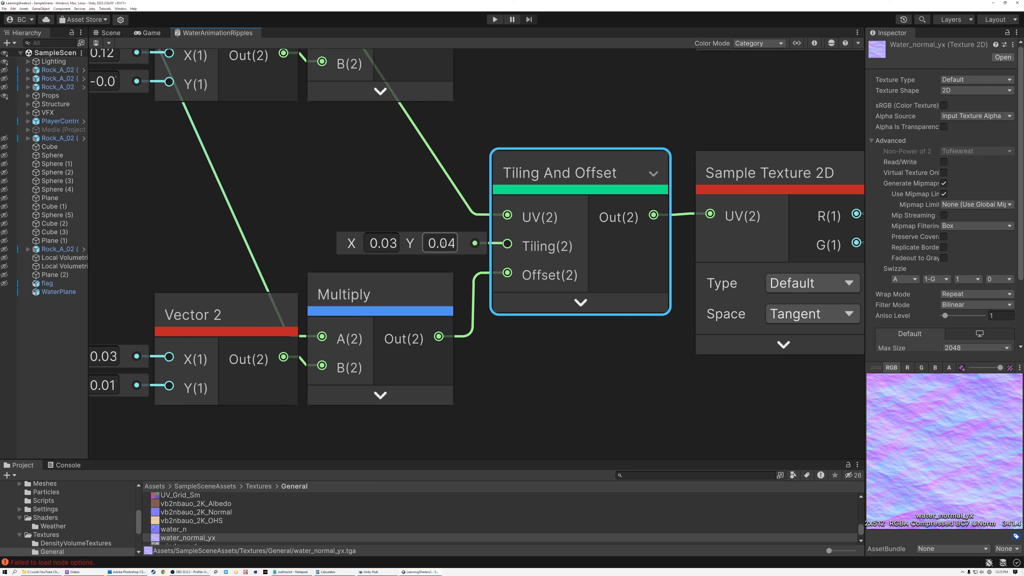
middle_click_drag(304, 207, 467, 167)
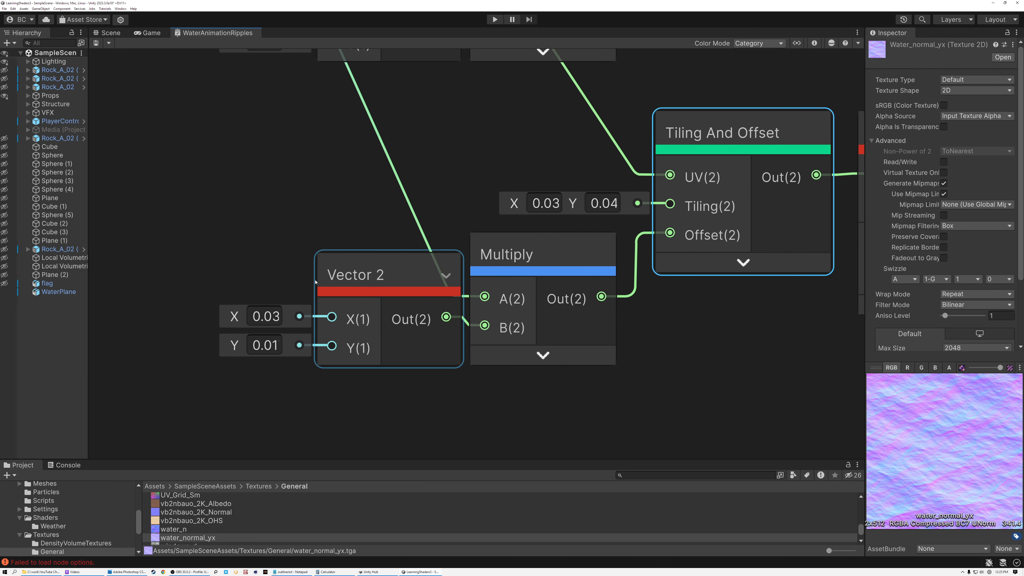
Set the Y value of the third row's scroll-speed Vector 2 node to 0.017.
left_click(254, 317)
left_click(253, 316)
key("Right")
key("Right")
key("Right")
key("Right")
left_click(253, 345)
left_click(253, 345)
key("Right")
key("Right")
key("Right")
key("Right")
type("7")
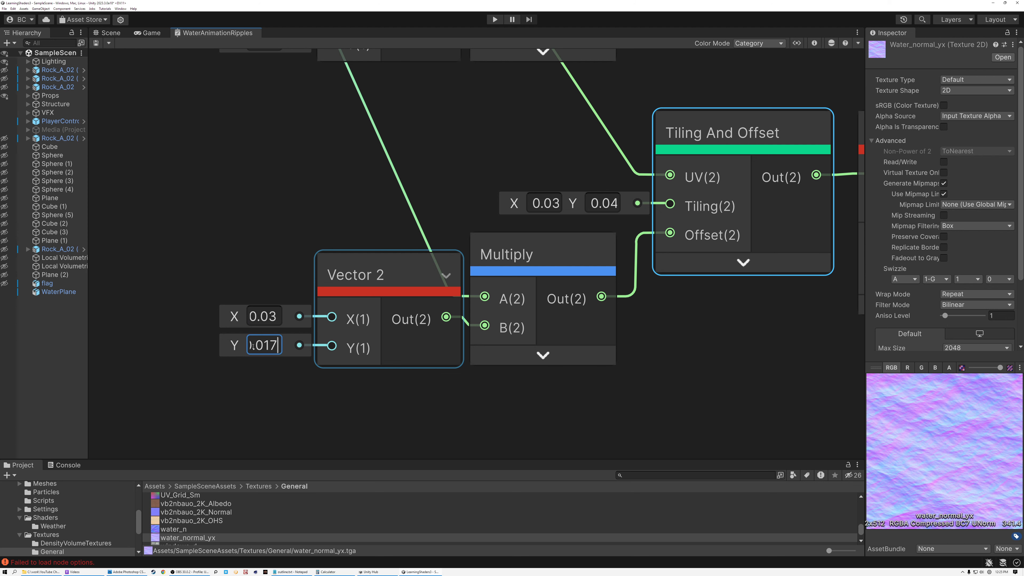
left_click(251, 216)
scroll(252, 215, "down", 3)
middle_click_drag(258, 199, 252, 299)
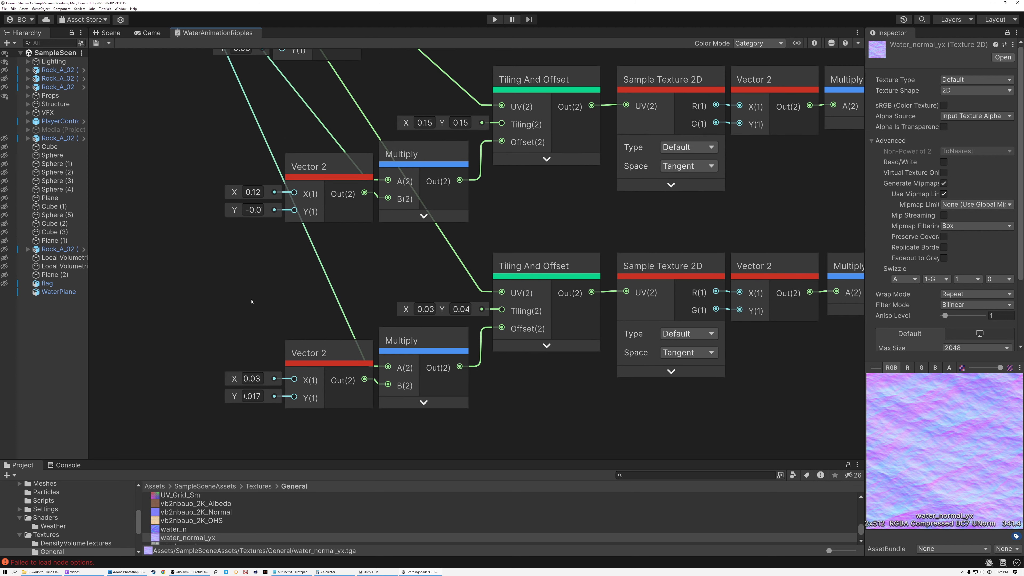